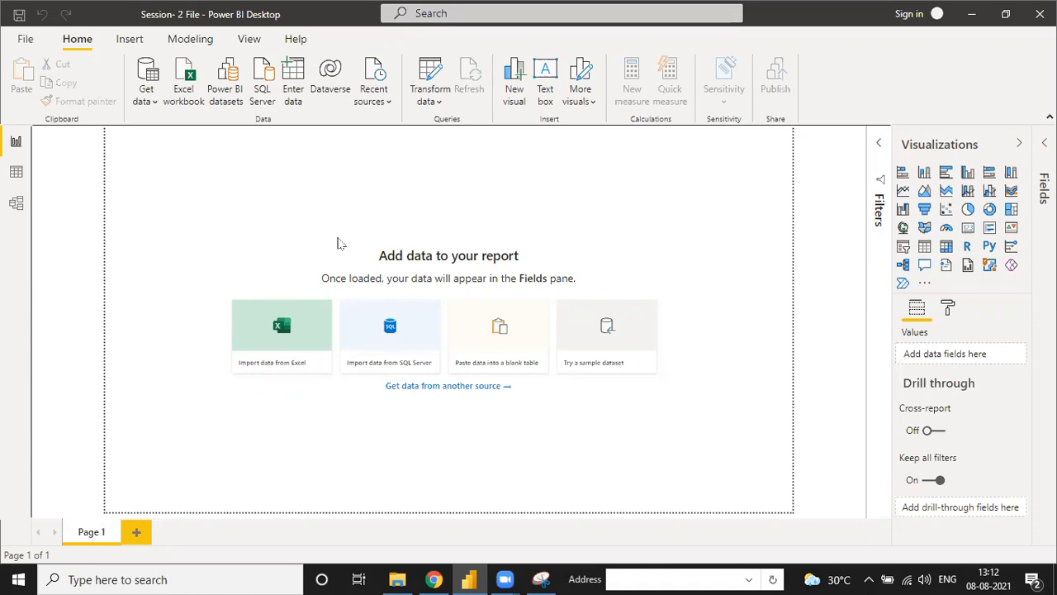
- Switch to File Explorer and open the Sales Data workbook from the Session-2 folder in a maximized Excel window
{"action": "key", "text": "alt+Tab"}
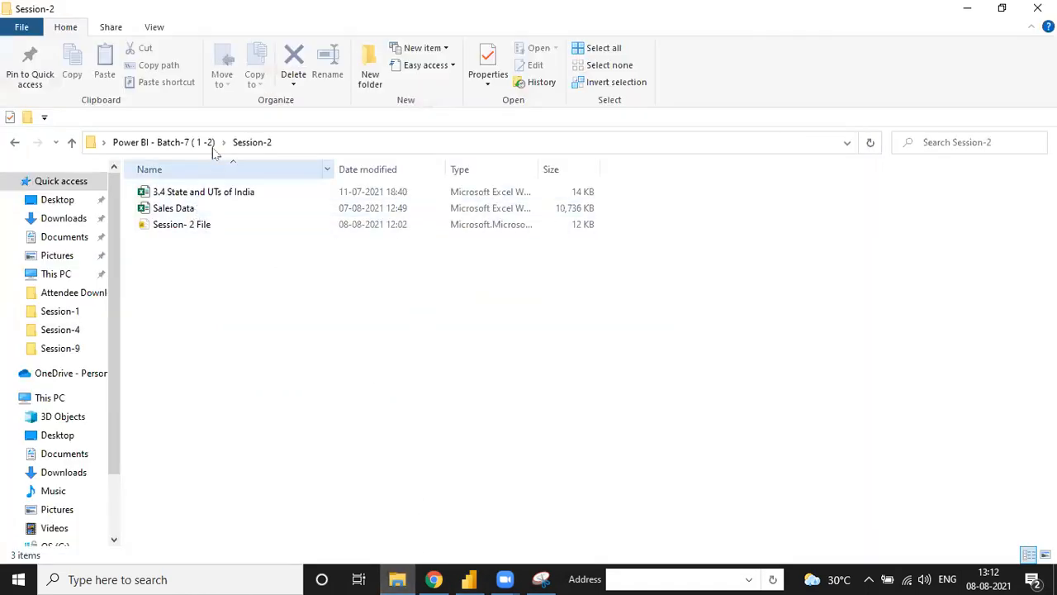
{"action": "left_click", "coordinate": [205, 213]}
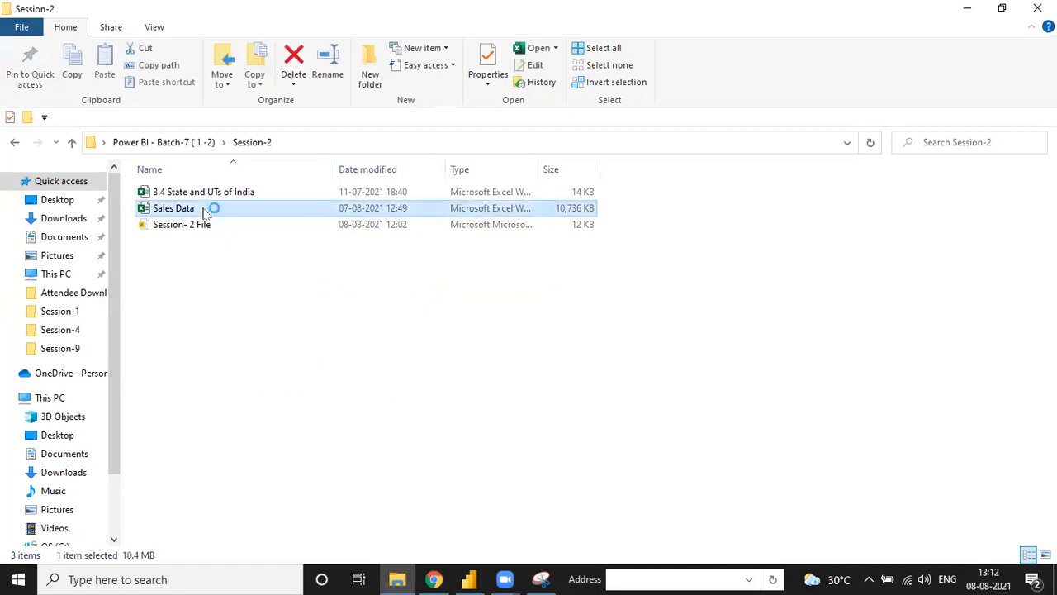
{"action": "key", "text": "Return"}
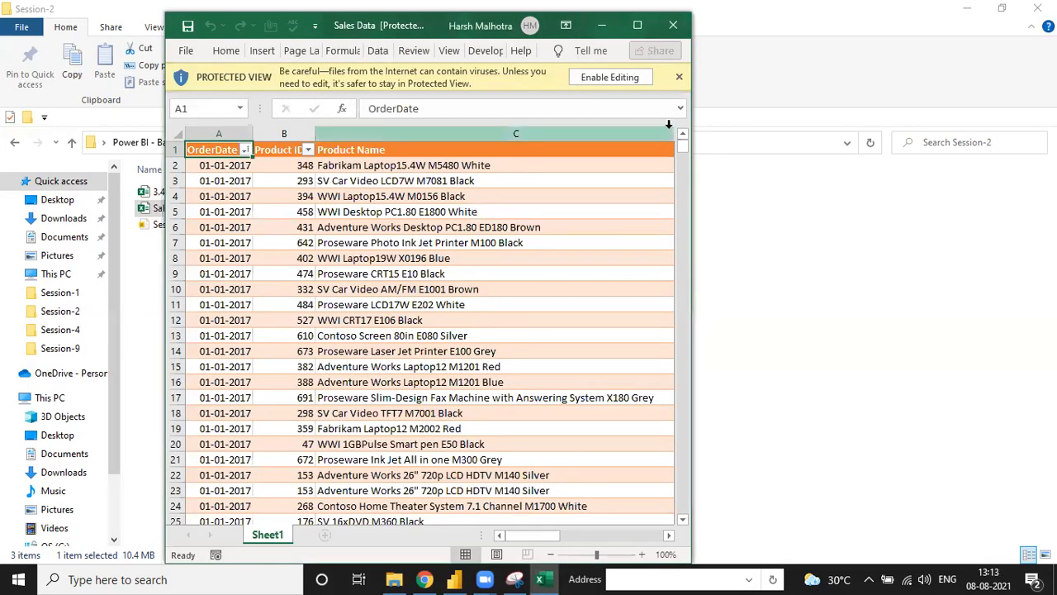
{"action": "left_click", "coordinate": [637, 26]}
- Enable editing and the disabled external data connections for the Sales Data workbook
{"action": "left_click", "coordinate": [613, 64]}
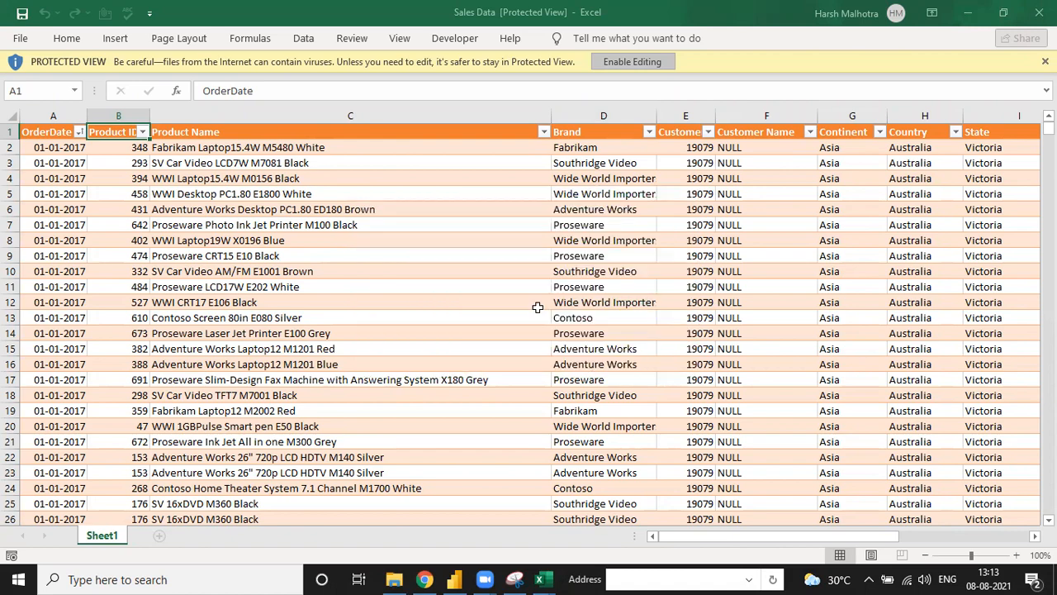
{"action": "left_click", "coordinate": [541, 238]}
{"action": "scroll", "coordinate": [502, 272], "scroll_direction": "down", "scroll_amount": 20}
{"action": "scroll", "coordinate": [594, 146], "scroll_direction": "up", "scroll_amount": 20}
{"action": "left_click", "coordinate": [593, 69]}
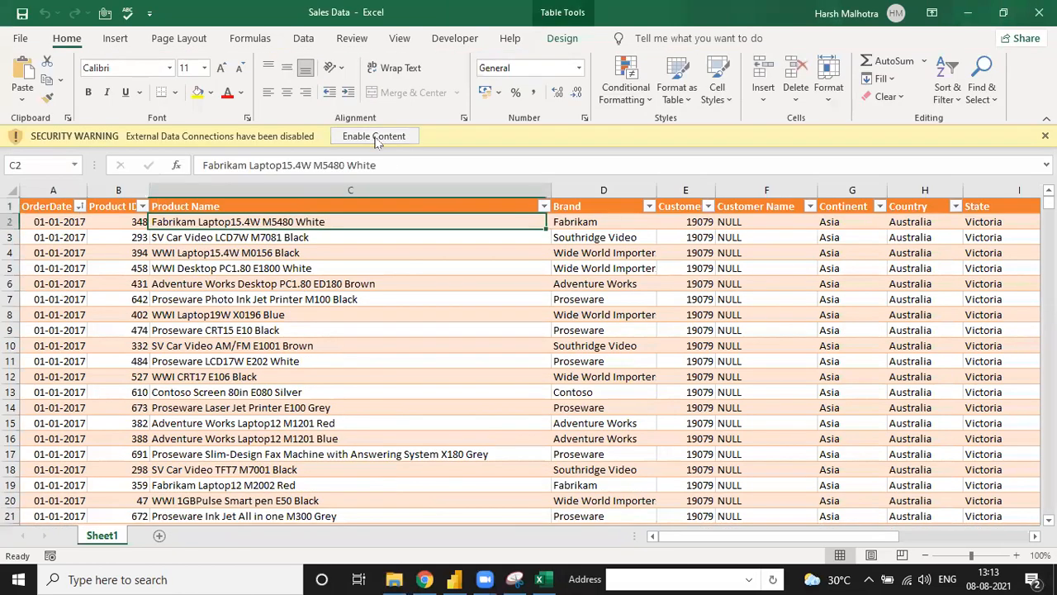
{"action": "left_click", "coordinate": [374, 137]}
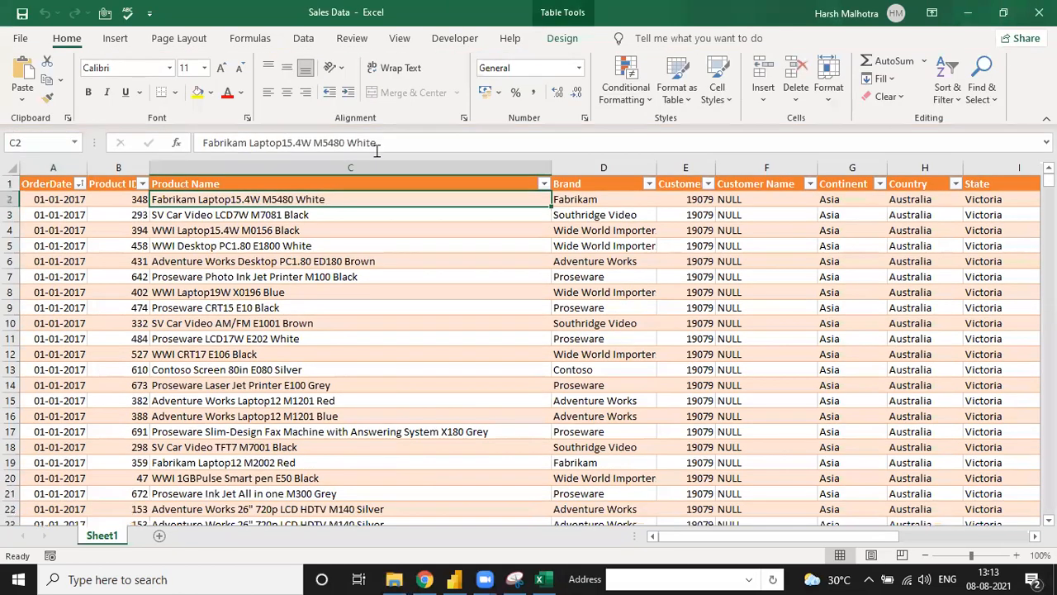
- Examine the column headers of the sales table from Product Name through Country
{"action": "key", "text": "Up"}
{"action": "key", "text": "Right"}
{"action": "key", "text": "Right"}
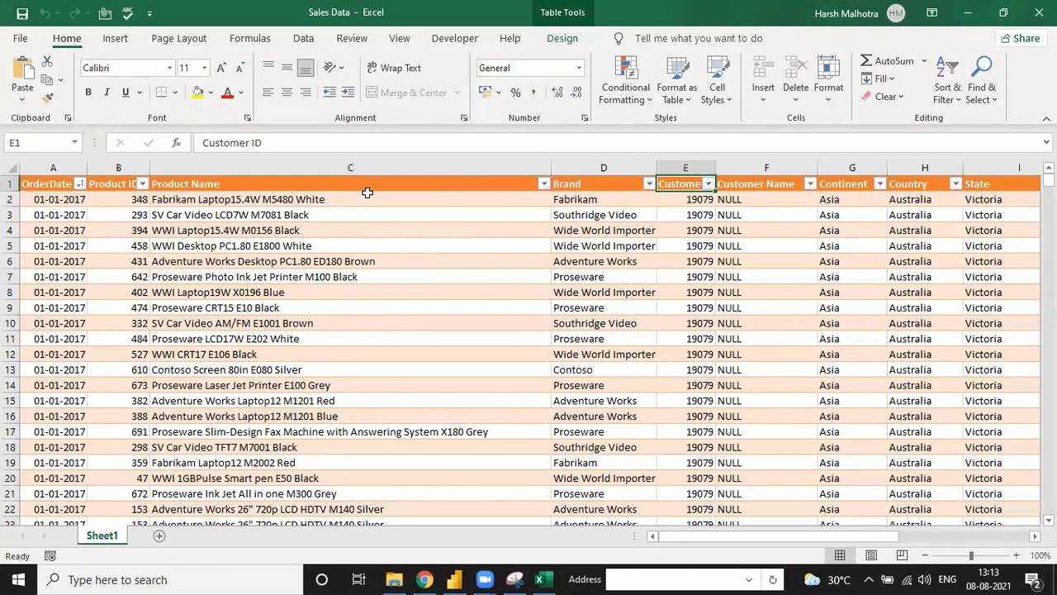
{"action": "key", "text": "Right"}
{"action": "key", "text": "Right"}
{"action": "key", "text": "Right"}
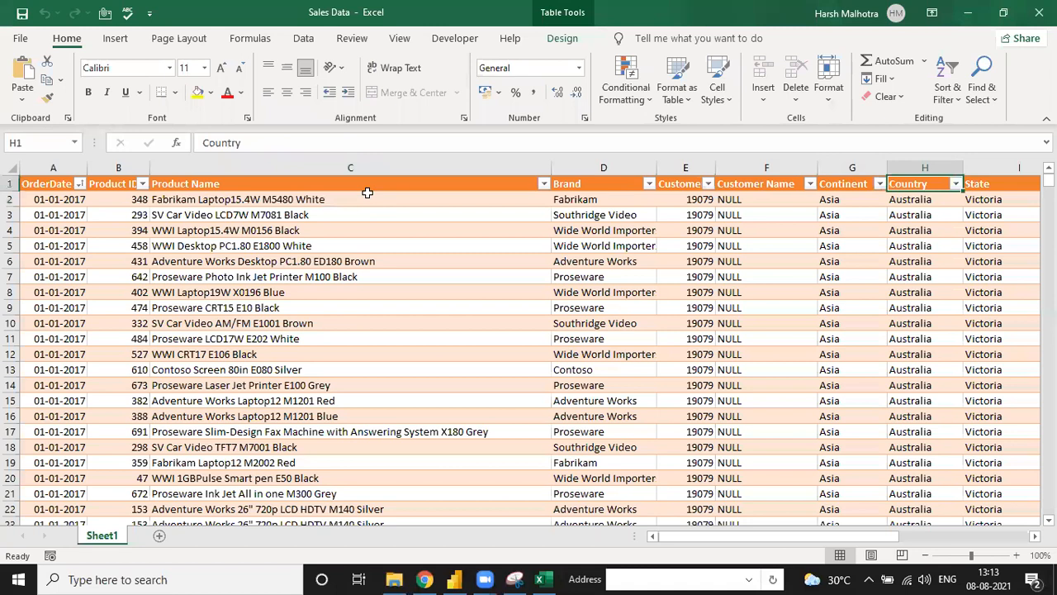
{"action": "key", "text": "Left"}
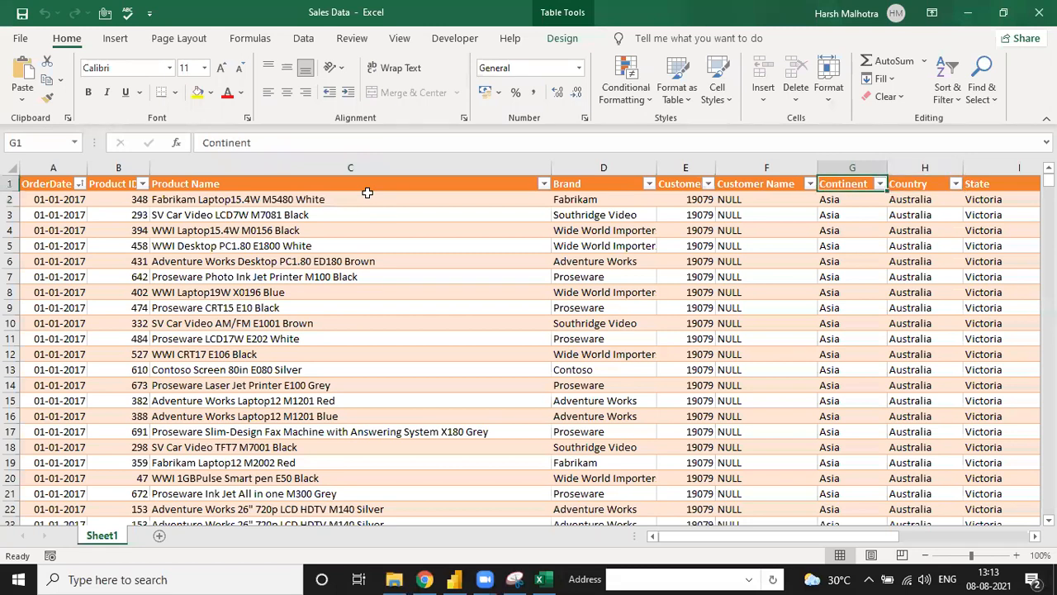
- Review the filter values available in the Continent and Country columns without applying a filter
{"action": "left_click", "coordinate": [879, 184]}
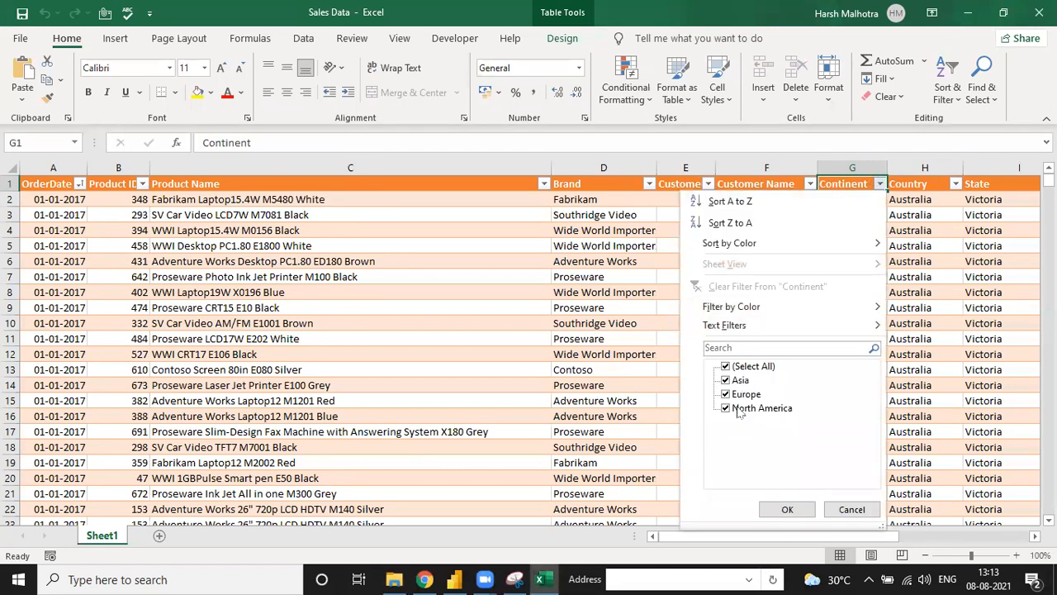
{"action": "left_click", "coordinate": [890, 265]}
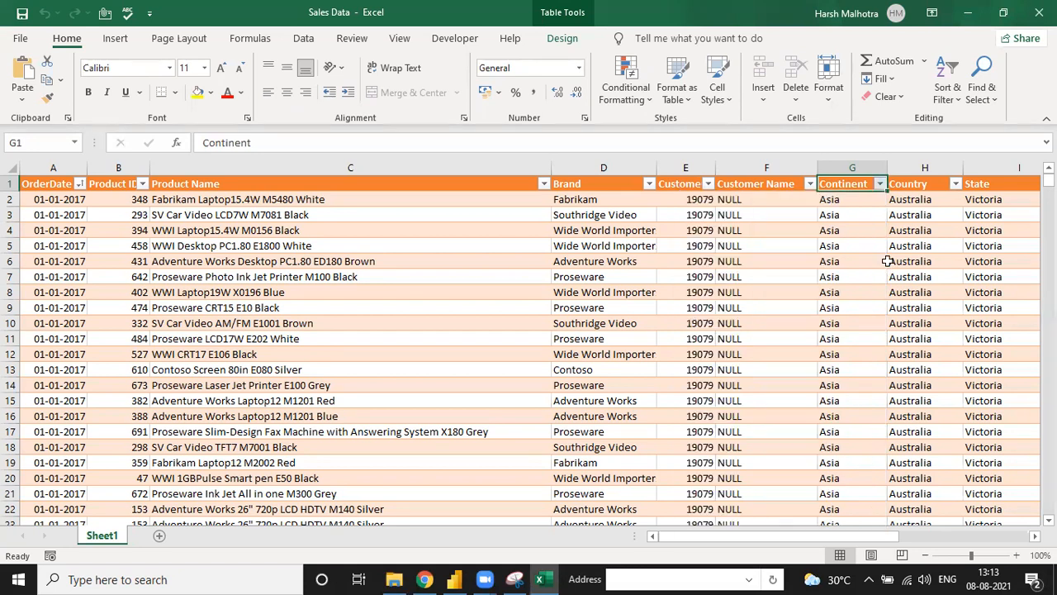
{"action": "left_click", "coordinate": [954, 185]}
{"action": "scroll", "coordinate": [869, 396], "scroll_direction": "down", "scroll_amount": 3}
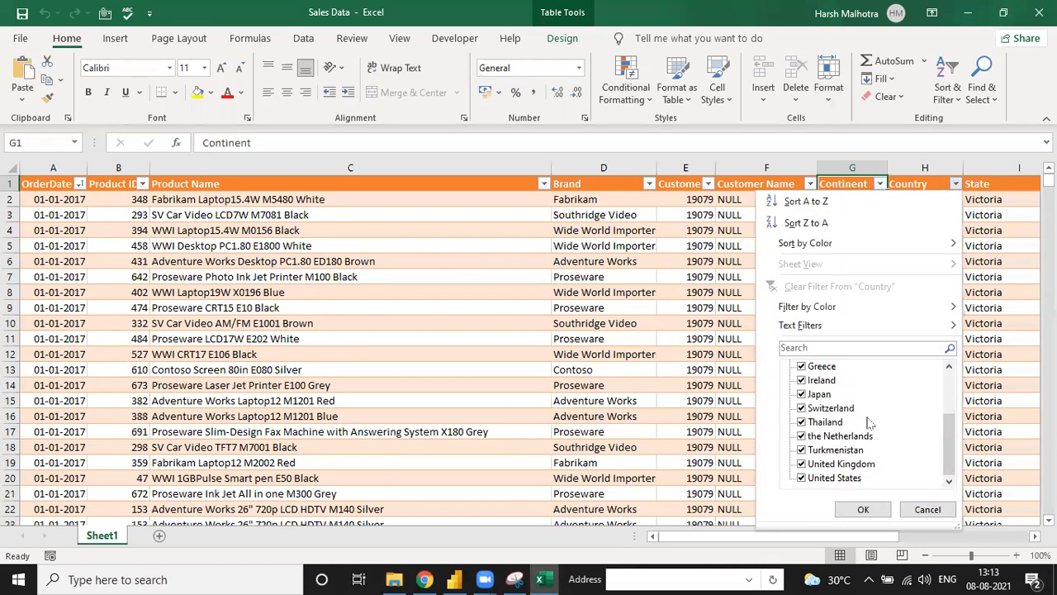
{"action": "key", "text": "Return"}
{"action": "left_click", "coordinate": [999, 213]}
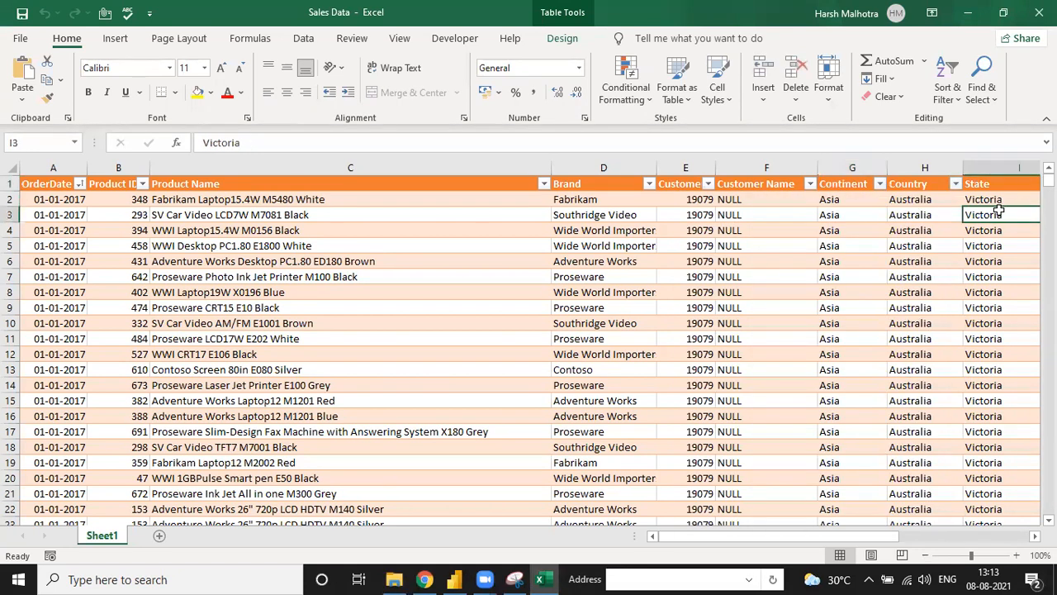
- Examine the remaining headers of the sales table from State through ProfiT %
{"action": "key", "text": "Right"}
{"action": "key", "text": "Right"}
{"action": "key", "text": "Right"}
{"action": "key", "text": "Right"}
{"action": "key", "text": "Right"}
{"action": "key", "text": "Up"}
{"action": "key", "text": "Up"}
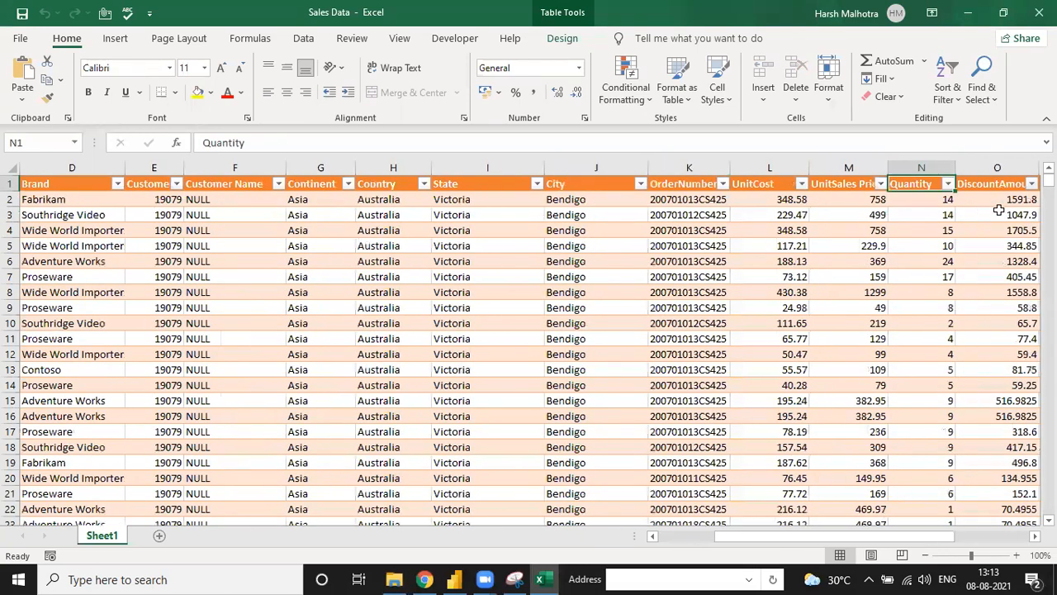
{"action": "key", "text": "Right"}
{"action": "key", "text": "Right"}
{"action": "key", "text": "Right"}
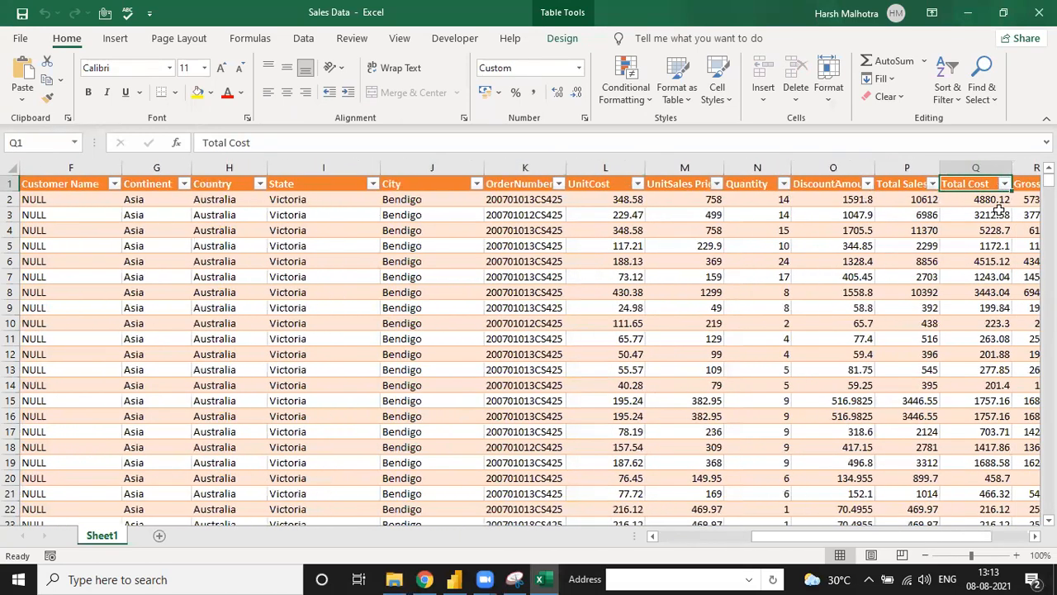
{"action": "key", "text": "Right"}
{"action": "key", "text": "Right"}
{"action": "key", "text": "Left"}
{"action": "key", "text": "Right"}
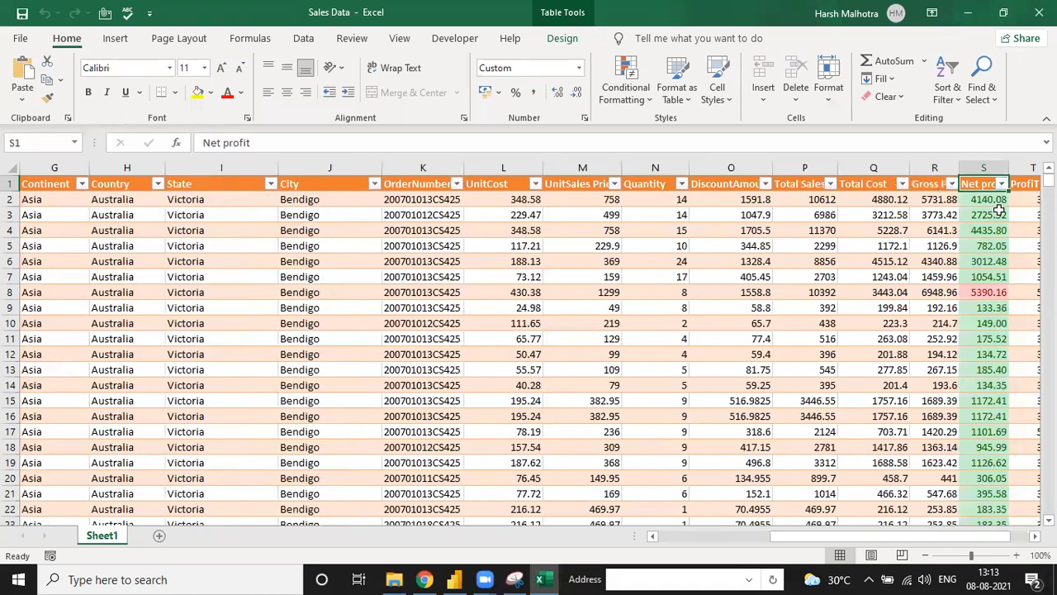
{"action": "key", "text": "Right"}
{"action": "key", "text": "Right"}
{"action": "key", "text": "Left"}
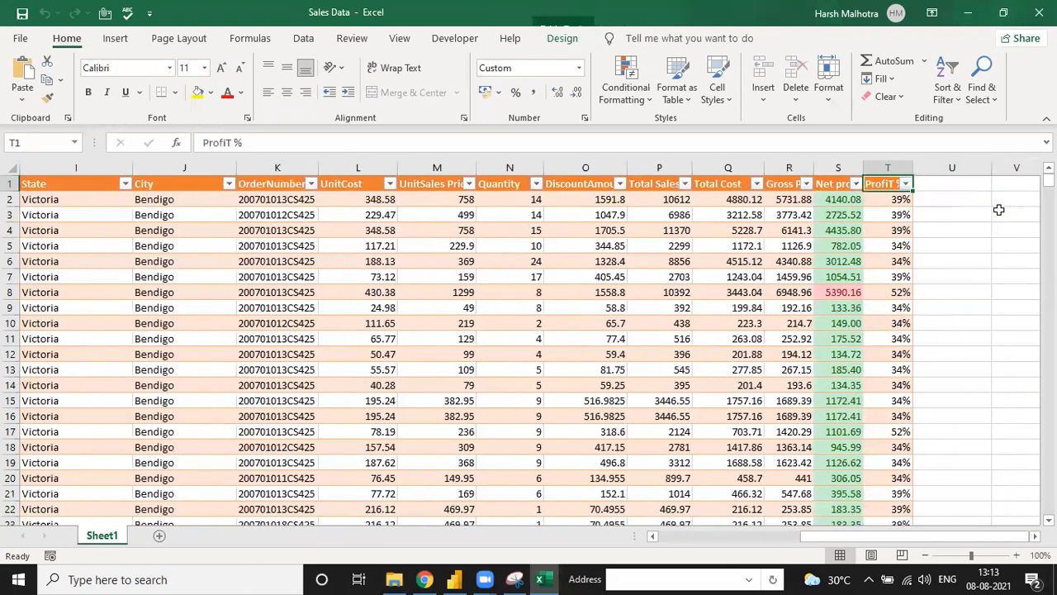
- Go back through the header row from ProfiT % to OrderDate, reviewing each column name
{"action": "key", "text": "Left"}
{"action": "key", "text": "Left"}
{"action": "key", "text": "Left"}
{"action": "key", "text": "Left"}
{"action": "key", "text": "Left"}
{"action": "key", "text": "Left"}
{"action": "key", "text": "Left"}
{"action": "key", "text": "Left"}
{"action": "key", "text": "Left"}
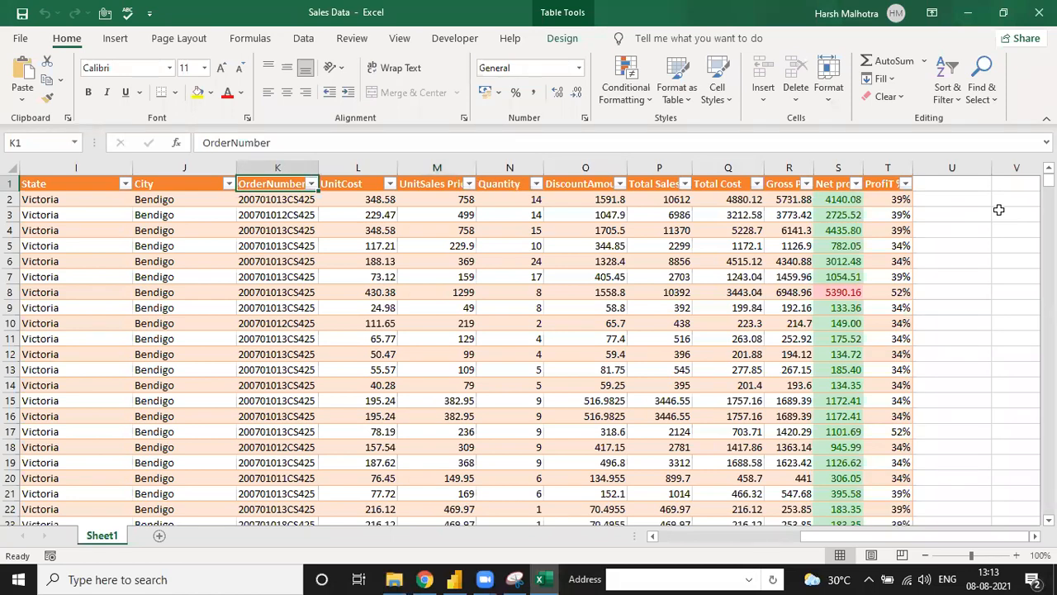
{"action": "key", "text": "Left"}
{"action": "key", "text": "Left"}
{"action": "key", "text": "Left"}
{"action": "key", "text": "Left"}
{"action": "key", "text": "Left"}
{"action": "key", "text": "Left"}
{"action": "key", "text": "Left"}
{"action": "key", "text": "Left"}
{"action": "key", "text": "Left"}
{"action": "key", "text": "Left"}
{"action": "key", "text": "Down"}
{"action": "key", "text": "Up"}
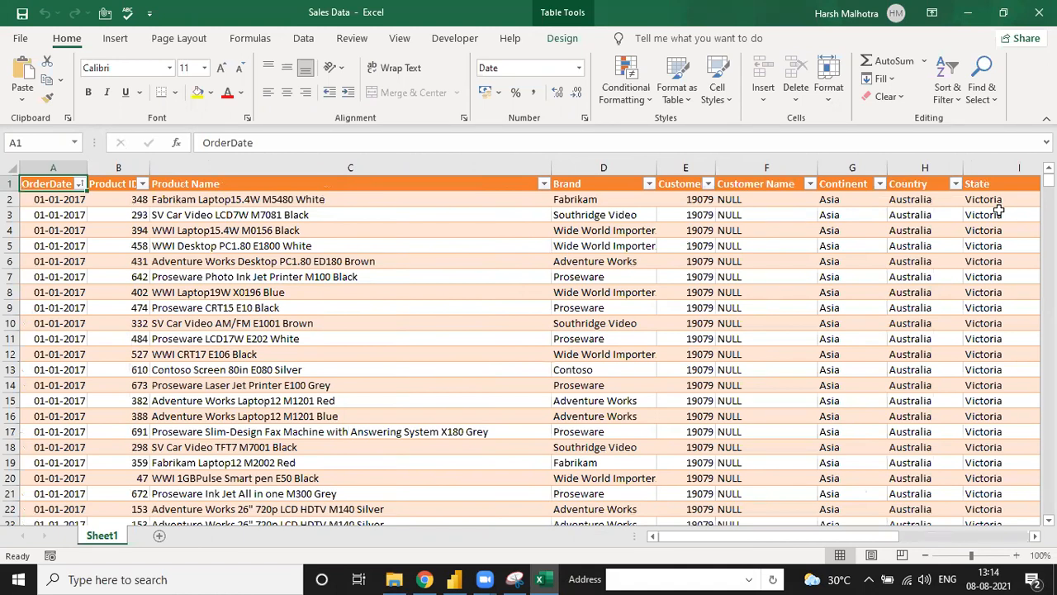
- Switch to Power BI Desktop and inspect the empty Data and Model views, collapsing the Model view's Properties and Fields panes, before returning to Report view
{"action": "left_click", "coordinate": [454, 579]}
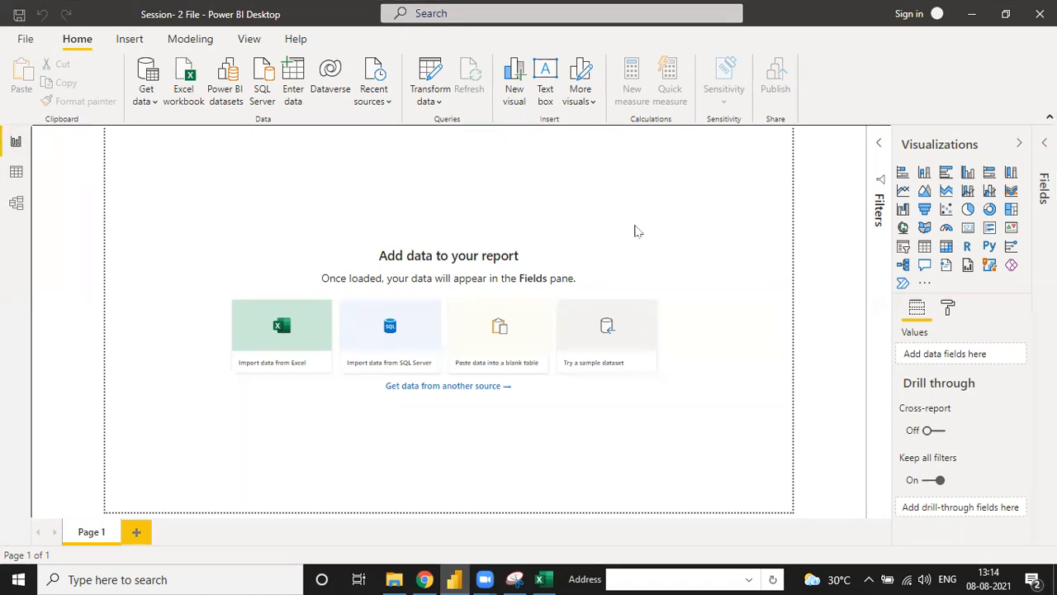
{"action": "left_click", "coordinate": [16, 173]}
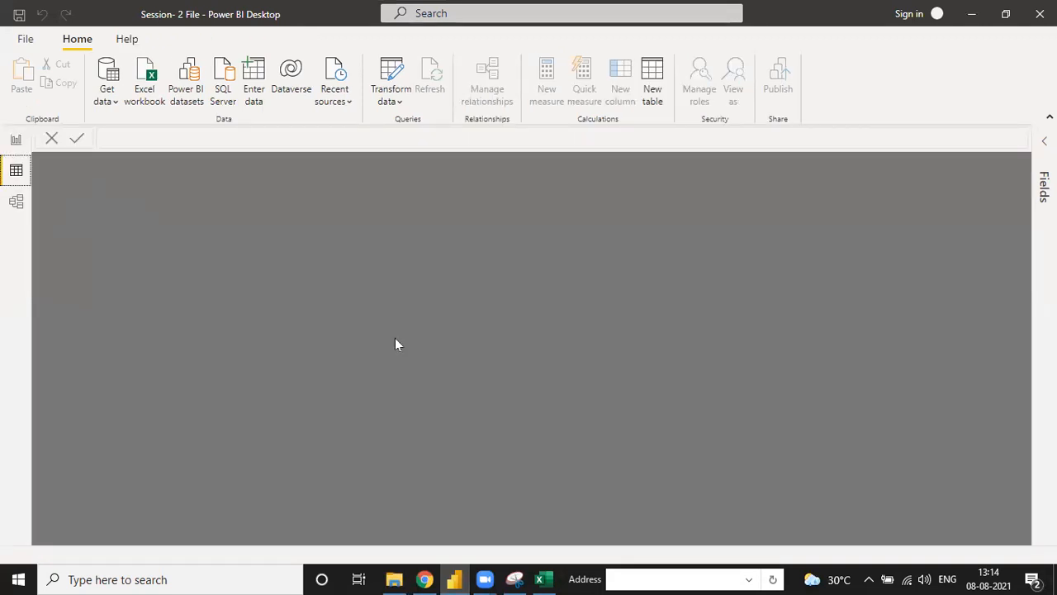
{"action": "left_click", "coordinate": [17, 201]}
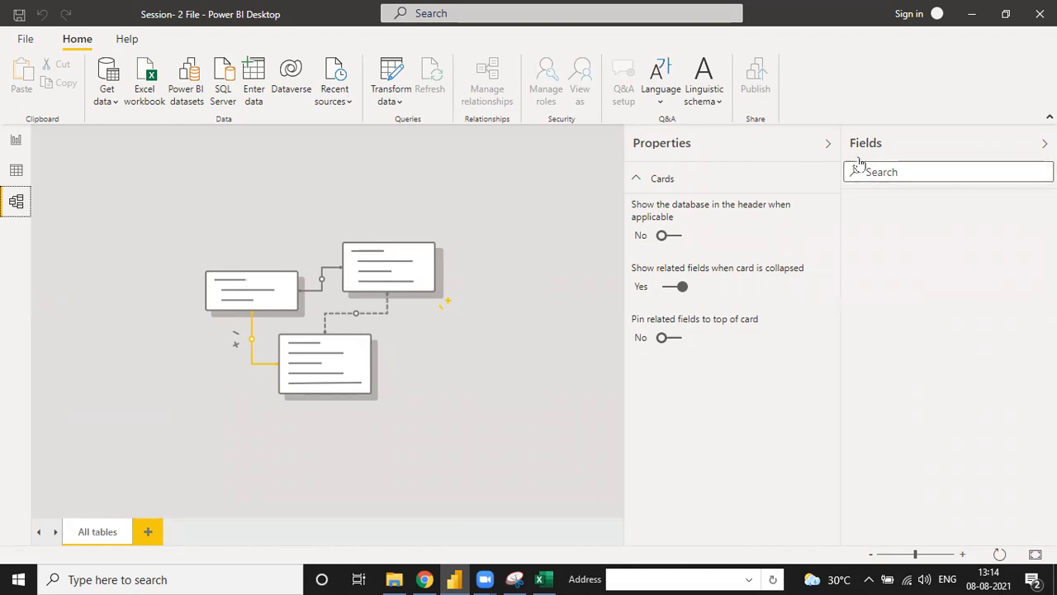
{"action": "left_click", "coordinate": [829, 144]}
{"action": "left_click", "coordinate": [1044, 143]}
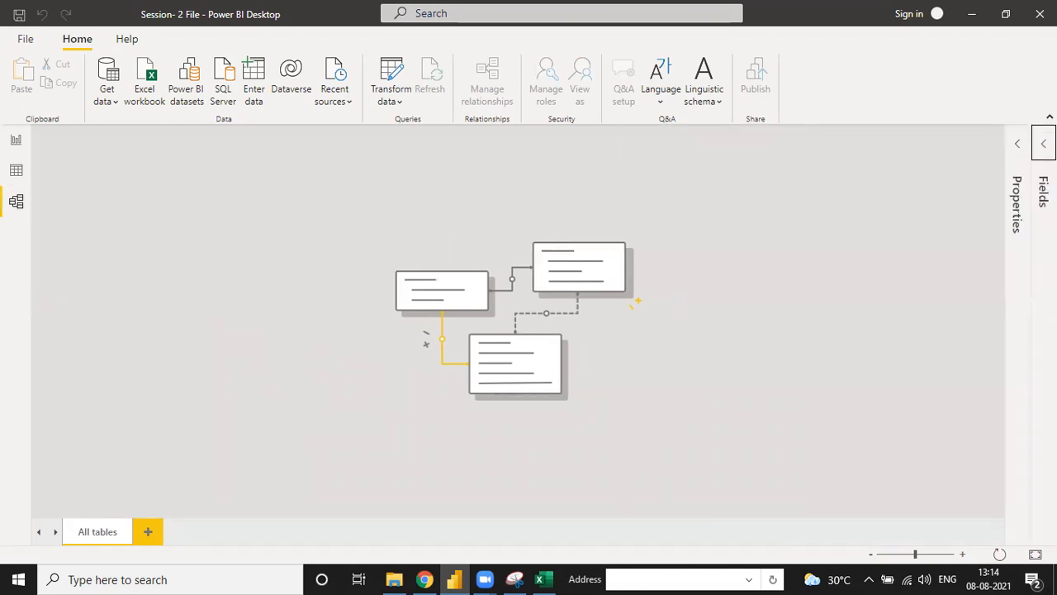
{"action": "left_click", "coordinate": [16, 170]}
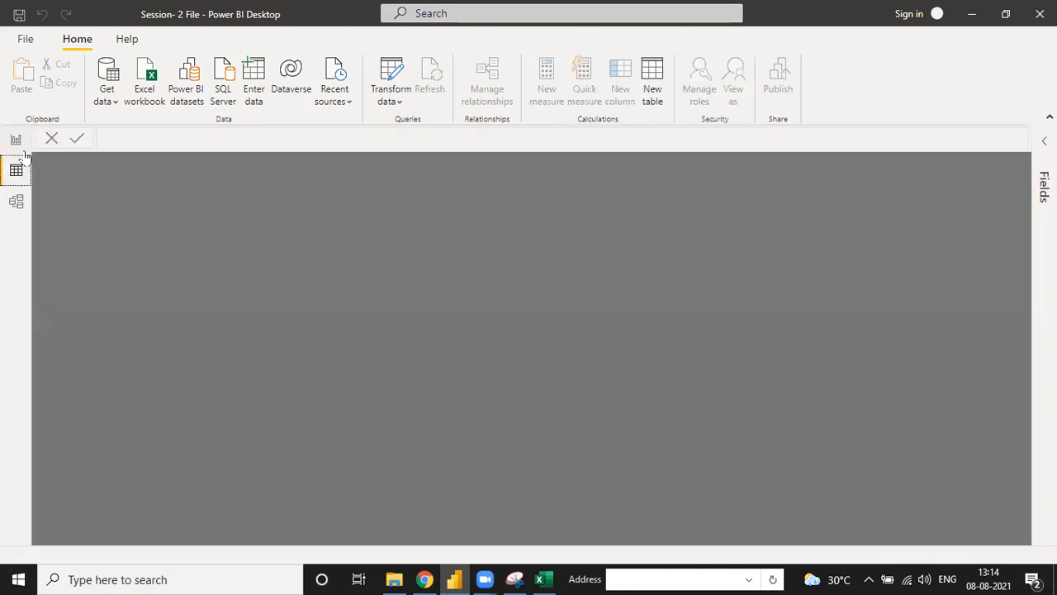
{"action": "left_click", "coordinate": [15, 140]}
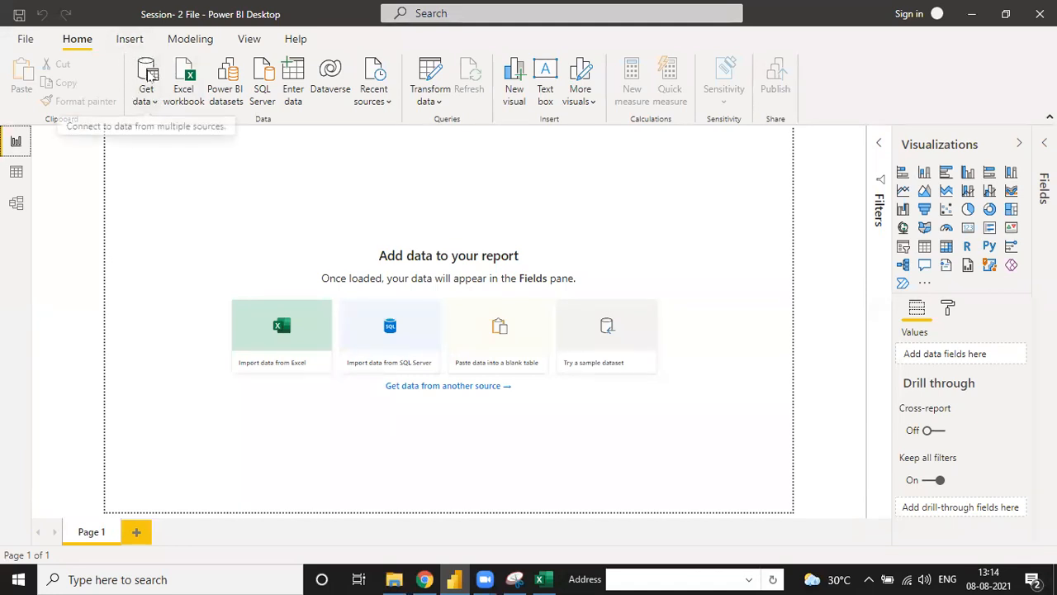
- Start getting data from an Excel workbook, checking the Sales Data file in the Session-2 folder in File Explorer
{"action": "left_click", "coordinate": [150, 101]}
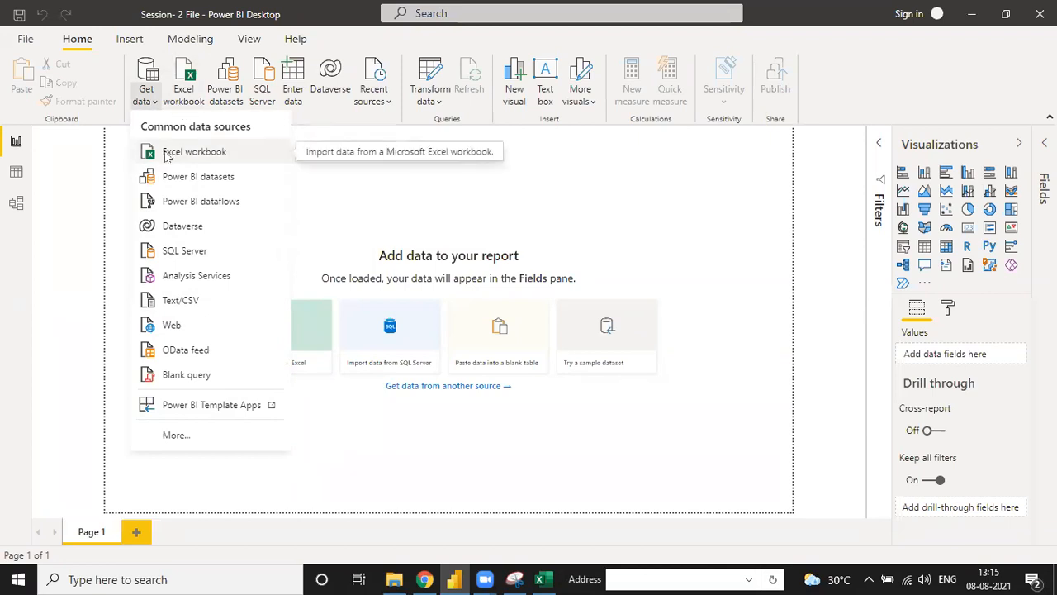
{"action": "left_click", "coordinate": [394, 579]}
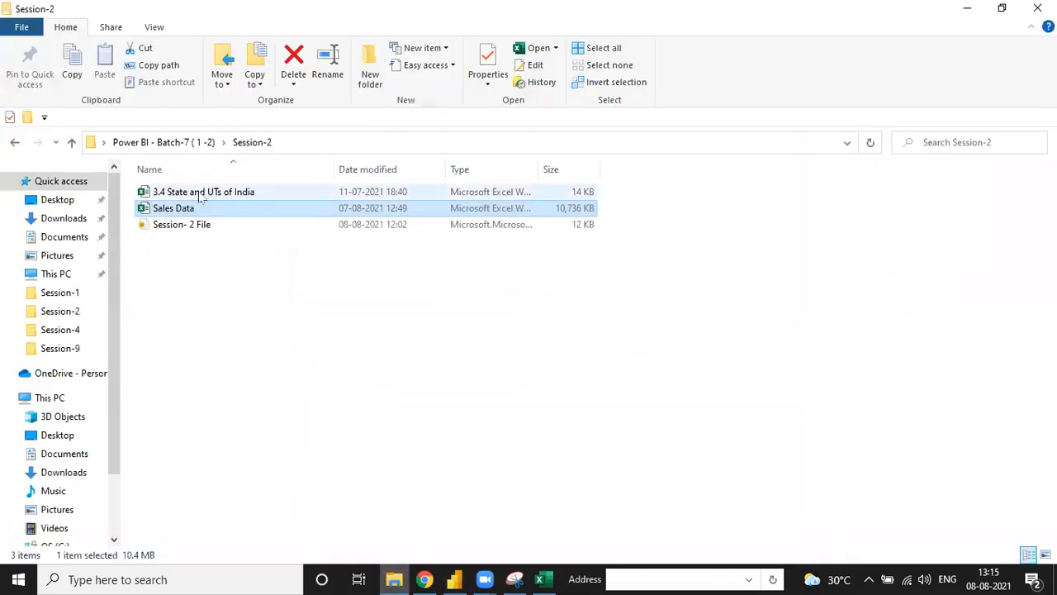
{"action": "left_click", "coordinate": [302, 212]}
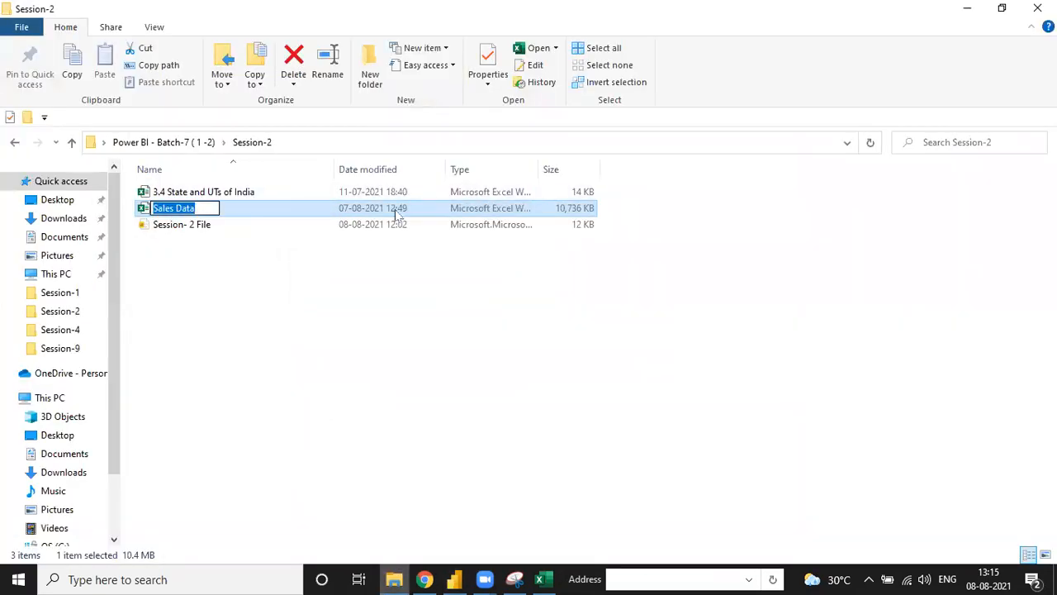
{"action": "left_click", "coordinate": [451, 212]}
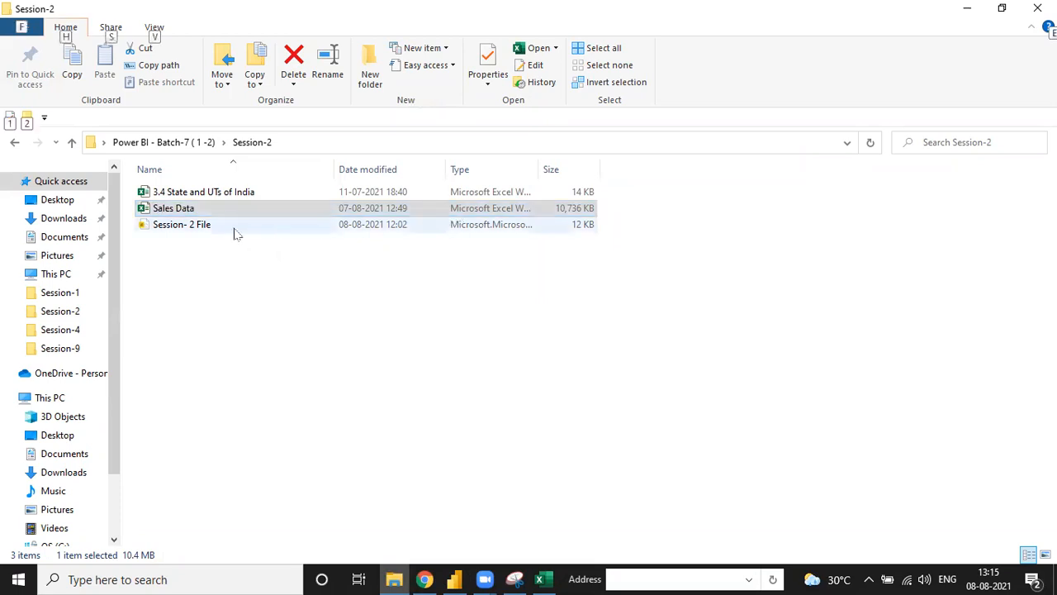
{"action": "key", "text": "alt+Tab"}
{"action": "left_click", "coordinate": [168, 156]}
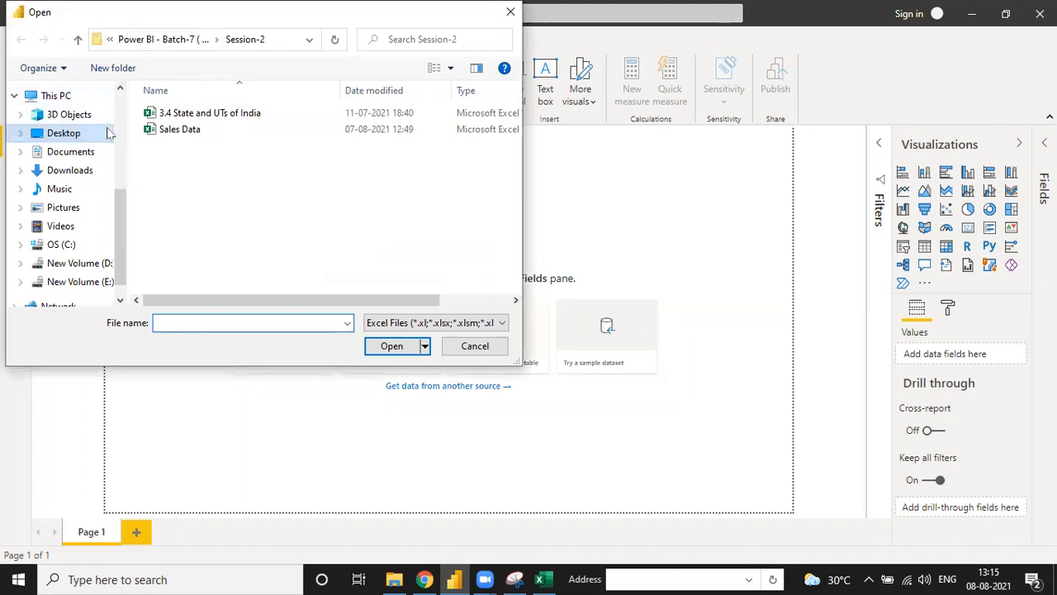
- Open the Sales Data workbook as the data source from Desktop > Power BI - Batch-7 ( 1 -2) > Session-2
{"action": "left_click", "coordinate": [78, 135]}
{"action": "scroll", "coordinate": [330, 165], "scroll_direction": "down", "scroll_amount": 2}
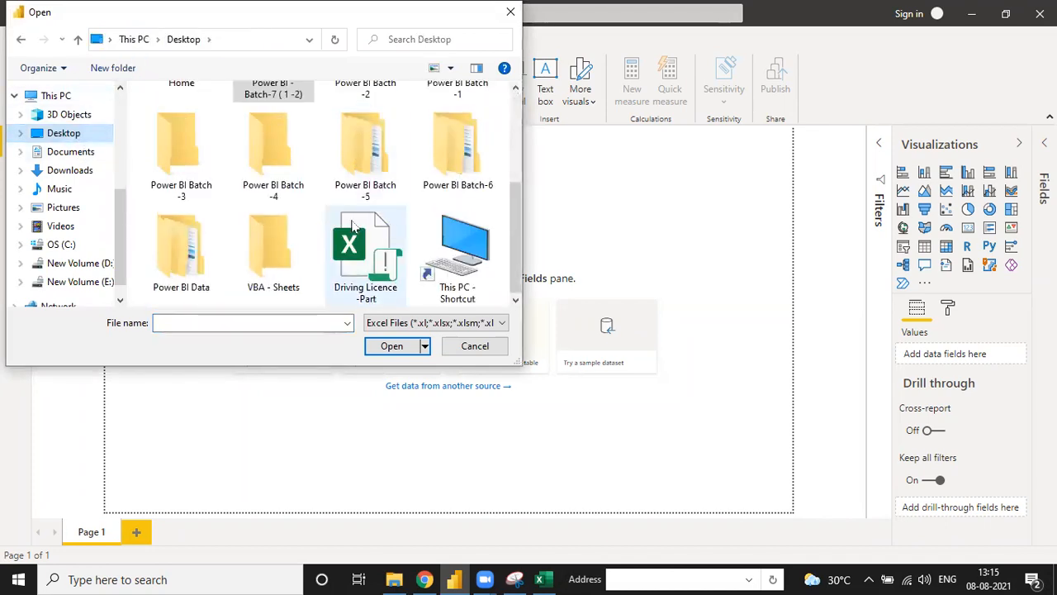
{"action": "scroll", "coordinate": [272, 223], "scroll_direction": "up", "scroll_amount": 2}
{"action": "double_click", "coordinate": [280, 244]}
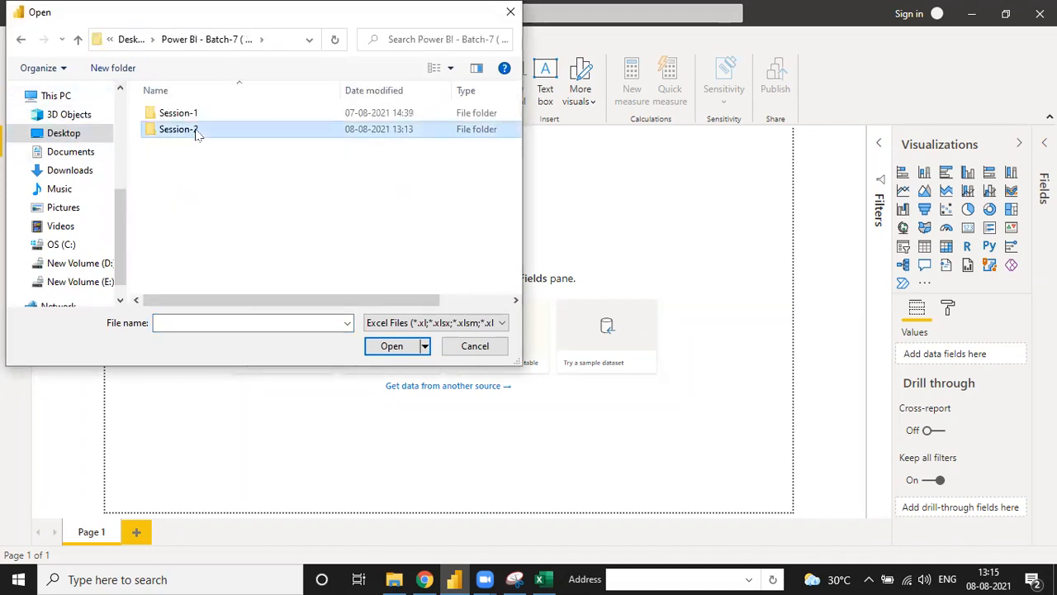
{"action": "double_click", "coordinate": [196, 132]}
{"action": "left_click", "coordinate": [198, 130]}
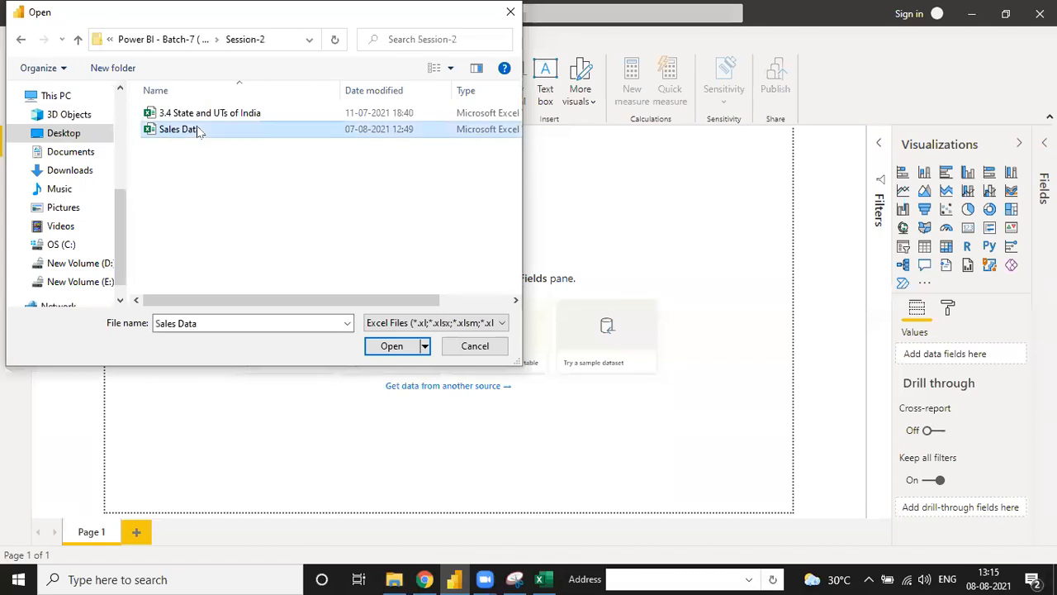
{"action": "left_click", "coordinate": [392, 346]}
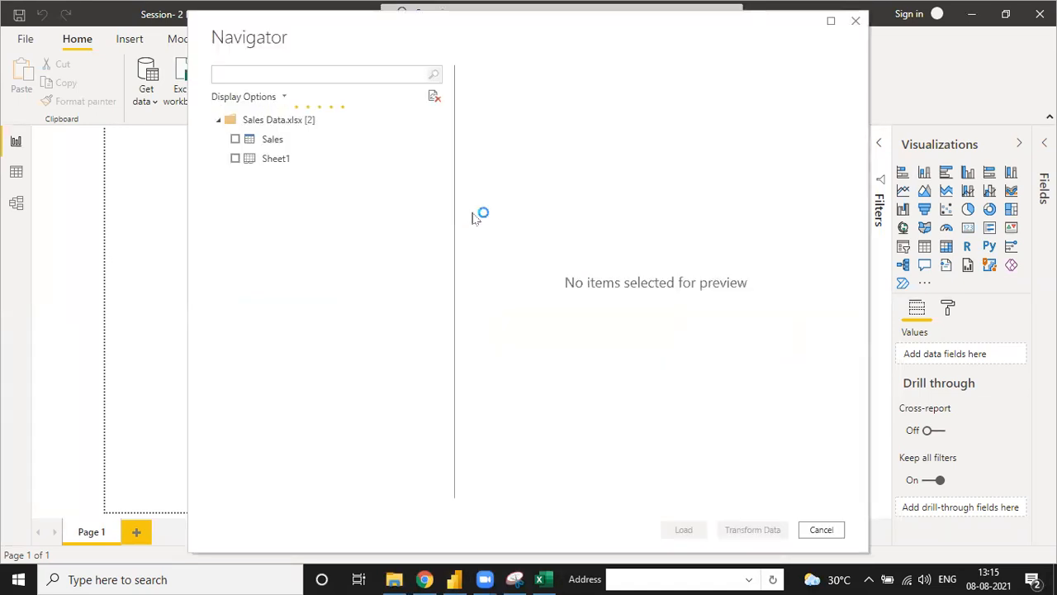
- Select the Sales table in Sales Data.xlsx for import and preview its columns through ProfiT %
{"action": "left_click", "coordinate": [236, 139]}
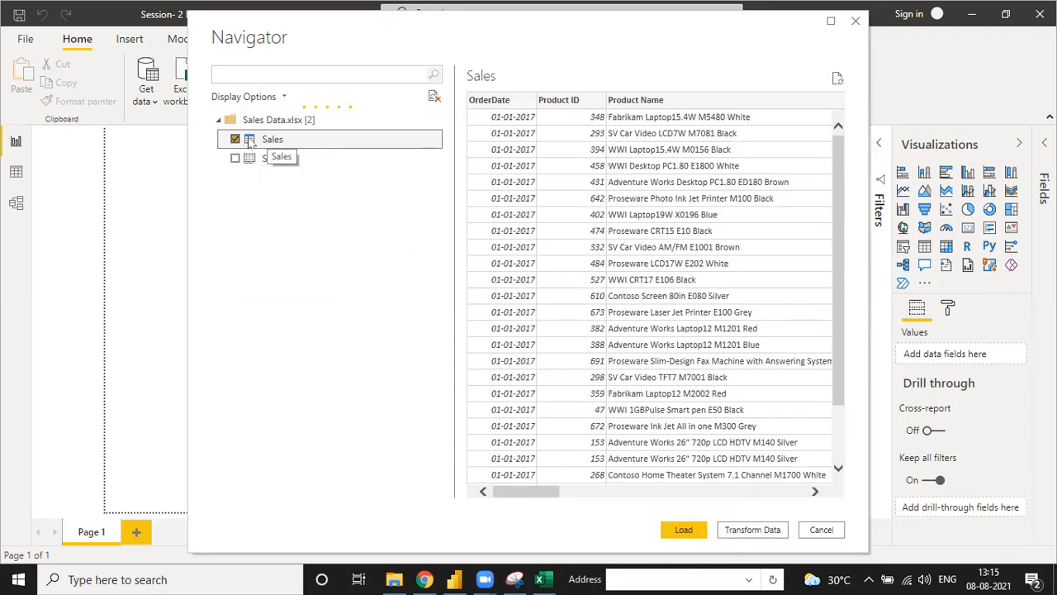
{"action": "left_click_drag", "start_coordinate": [535, 494], "coordinate": [815, 498]}
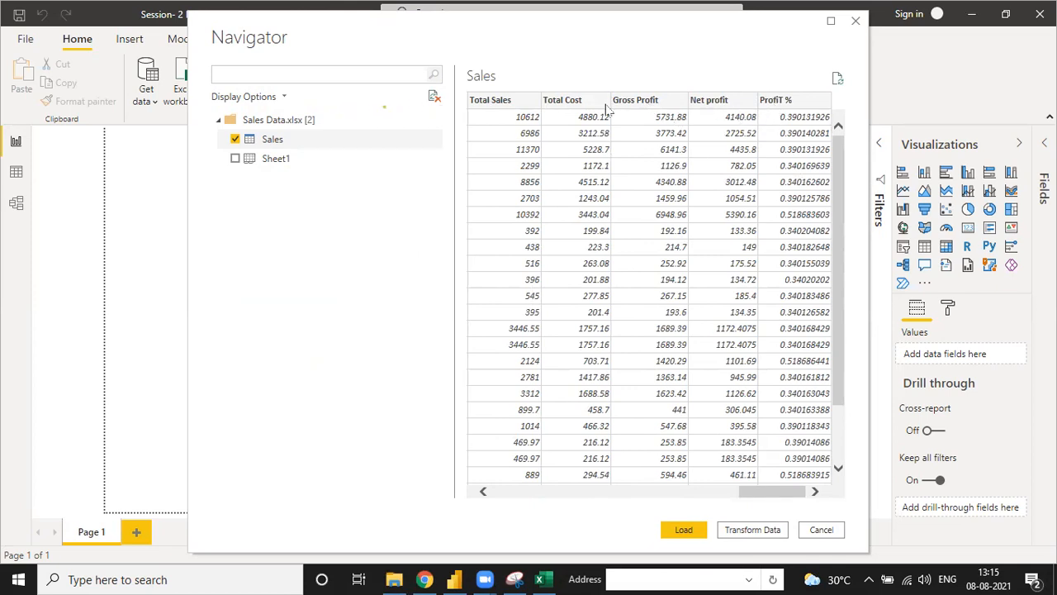
- Switch to the Sales Data workbook in Excel and check the last header, ProfiT %, and the empty cells beyond it
{"action": "left_click", "coordinate": [539, 579]}
{"action": "left_click", "coordinate": [563, 337]}
{"action": "key", "text": "ctrl+Up"}
{"action": "key", "text": "ctrl+Right"}
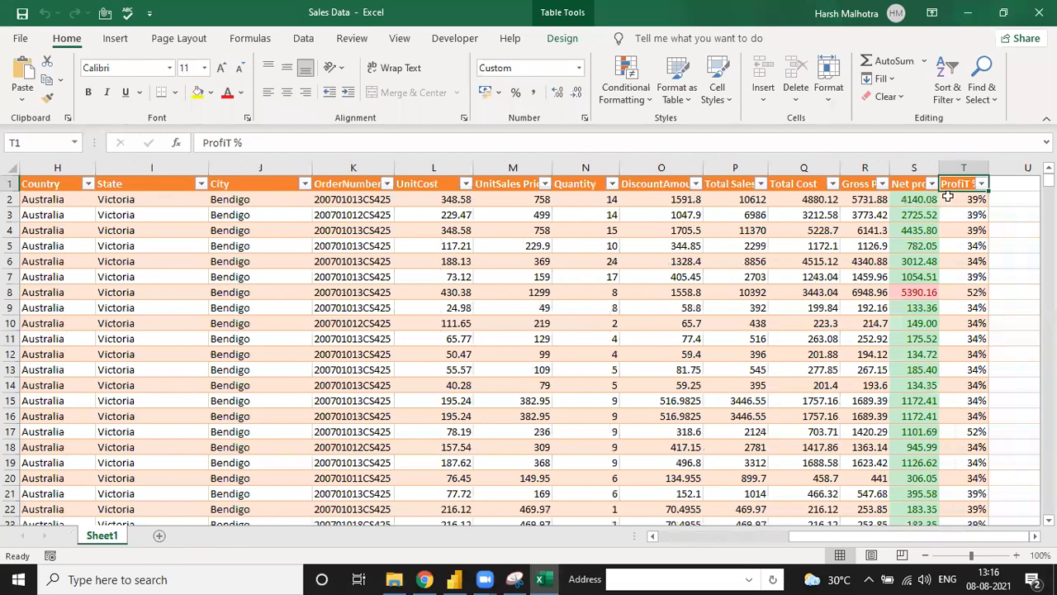
{"action": "key", "text": "Right"}
{"action": "key", "text": "Right"}
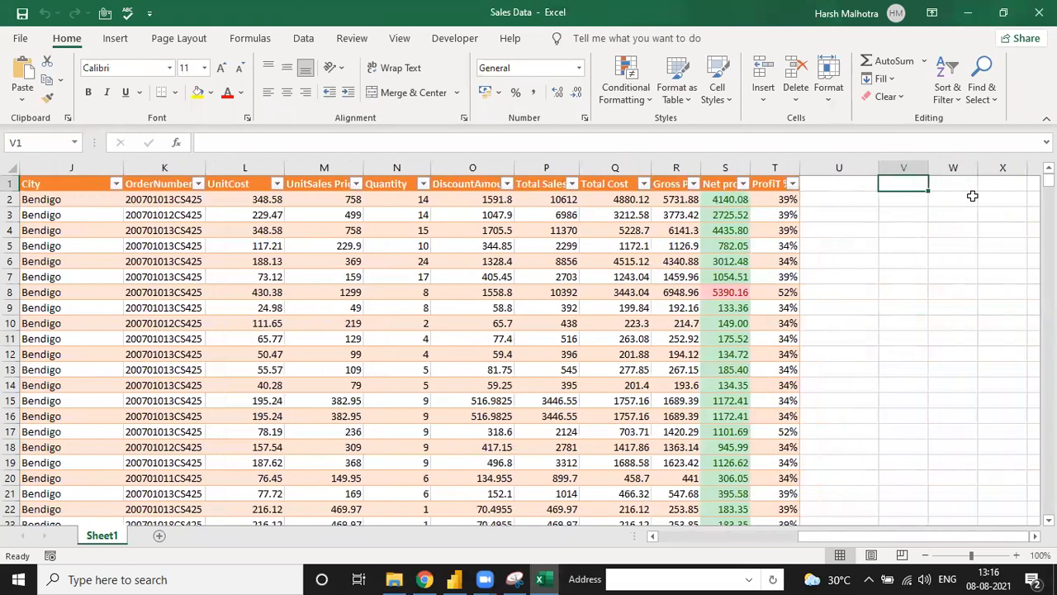
{"action": "key", "text": "alt+Tab"}
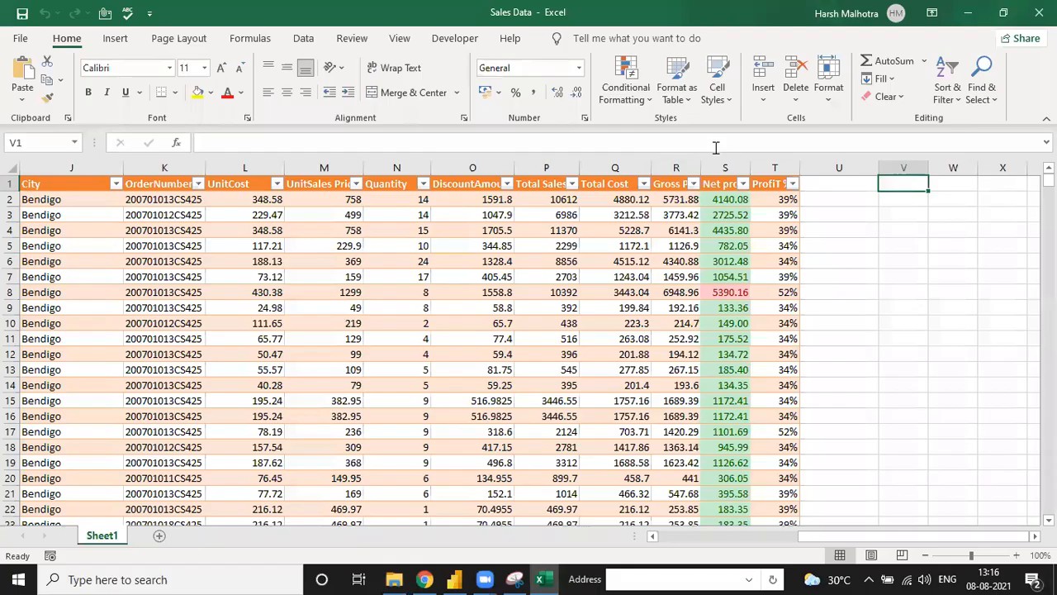
- Highlight the blank cells V1 to AB1 beyond the table in Excel, then return to the Power BI Navigator preview
{"action": "key", "text": "alt+Tab"}
{"action": "left_click", "coordinate": [725, 186]}
{"action": "key", "text": "Right"}
{"action": "key", "text": "Right"}
{"action": "key", "text": "Right"}
{"action": "key", "text": "shift+Right"}
{"action": "key", "text": "shift+Right"}
{"action": "key", "text": "shift+Right"}
{"action": "key", "text": "shift+Right"}
{"action": "key", "text": "shift+Right"}
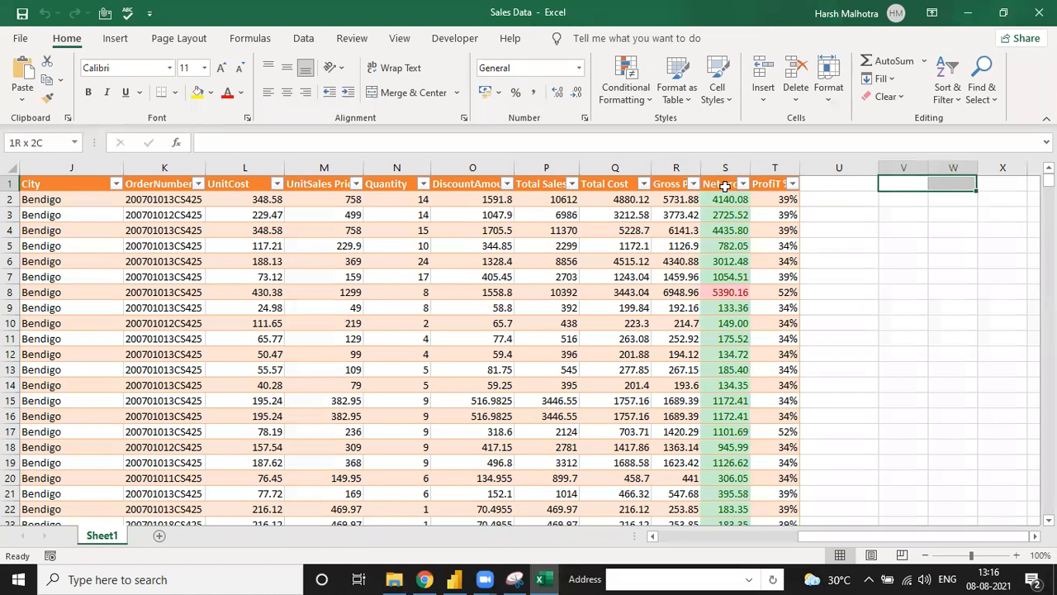
{"action": "key", "text": "shift+Right"}
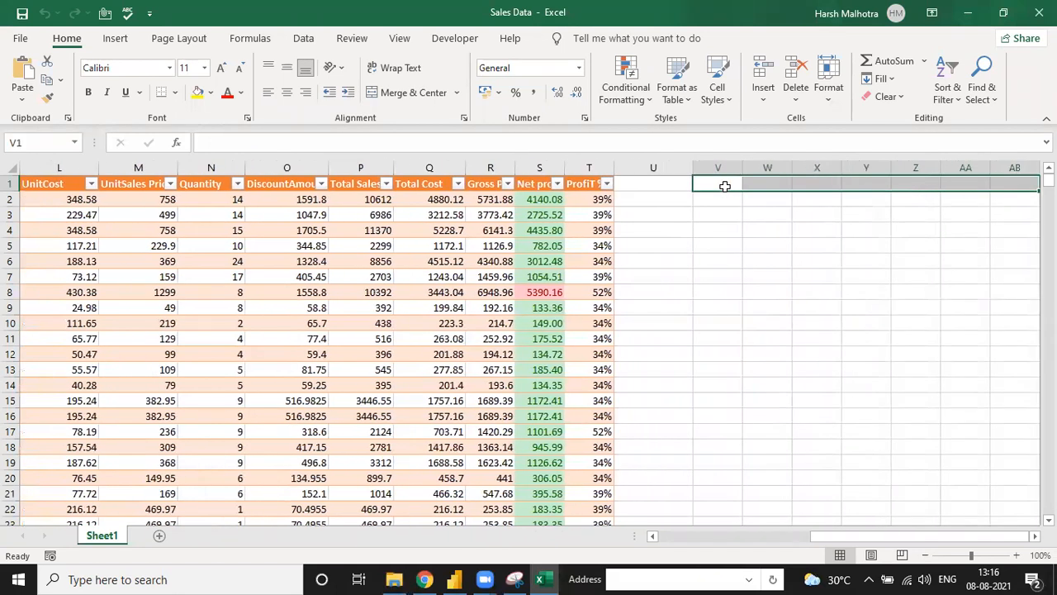
{"action": "key", "text": "alt+Tab"}
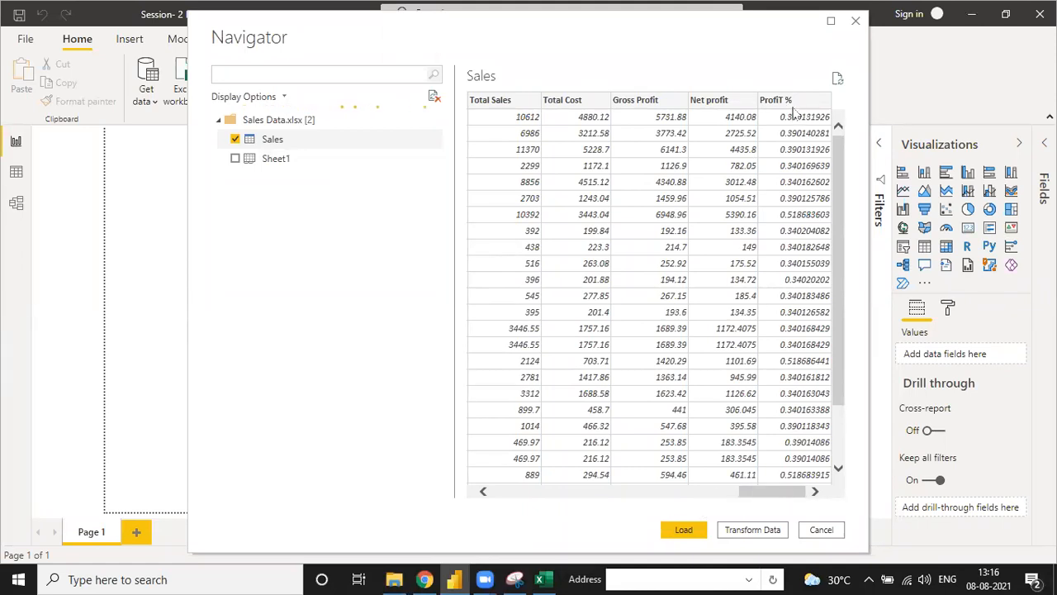
- Select the ProfiT % column in Excel to compare it with the last column of the Power BI preview
{"action": "key", "text": "alt+Tab"}
{"action": "left_click", "coordinate": [591, 170]}
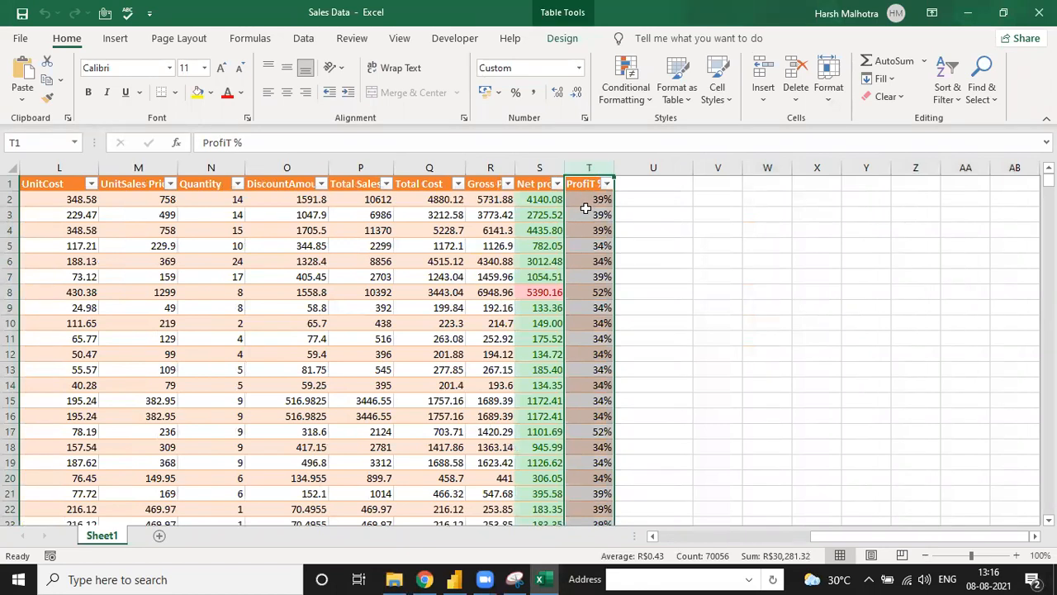
{"action": "key", "text": "alt+Tab"}
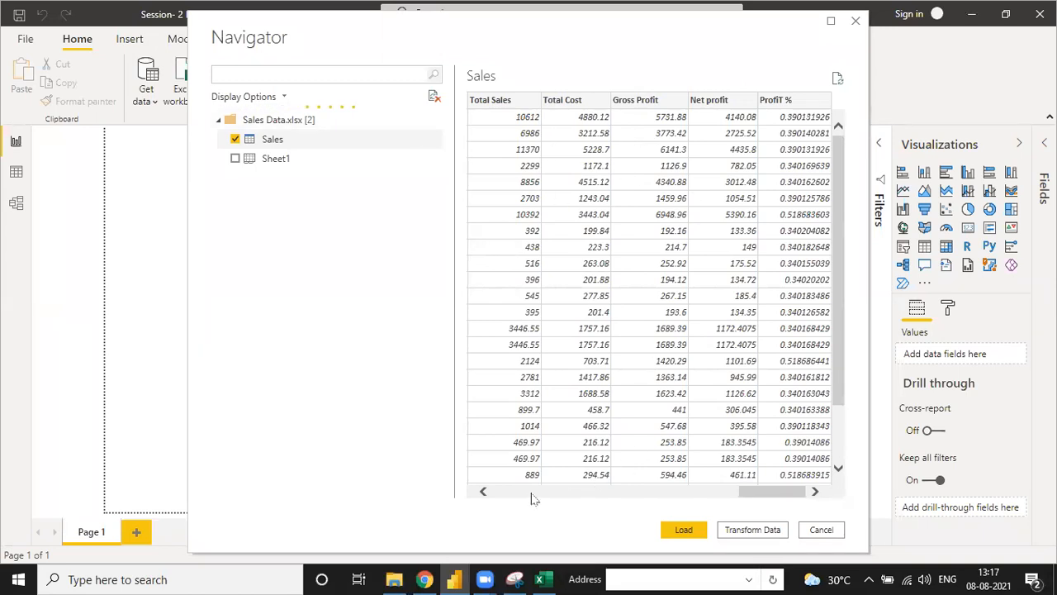
- Compare the Navigator preview's columns with the workbook, selecting the Excel header row from OrderDate through ProfiT % before returning to Power BI
{"action": "scroll", "coordinate": [520, 498], "scroll_direction": "left", "scroll_amount": 10}
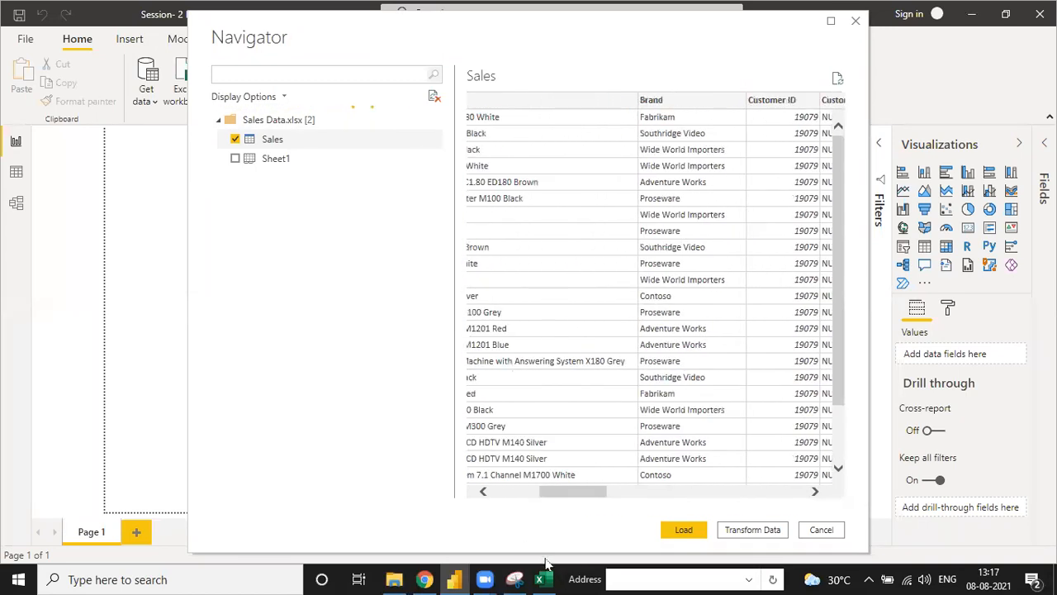
{"action": "left_click", "coordinate": [541, 578]}
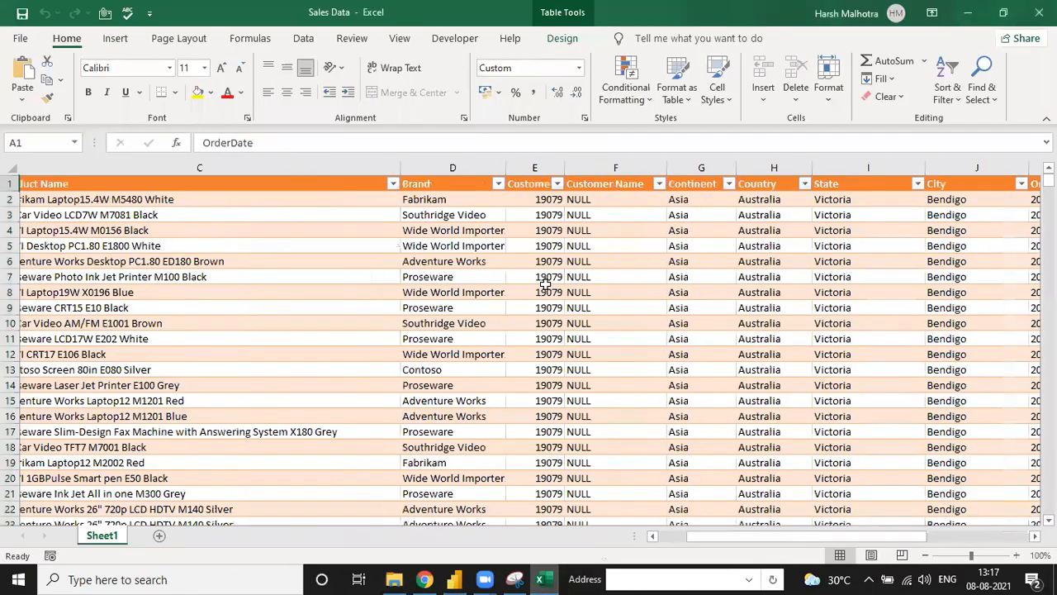
{"action": "key", "text": "ctrl+shift+Right"}
{"action": "key", "text": "ctrl+shift+Left"}
{"action": "key", "text": "ctrl+shift+Right"}
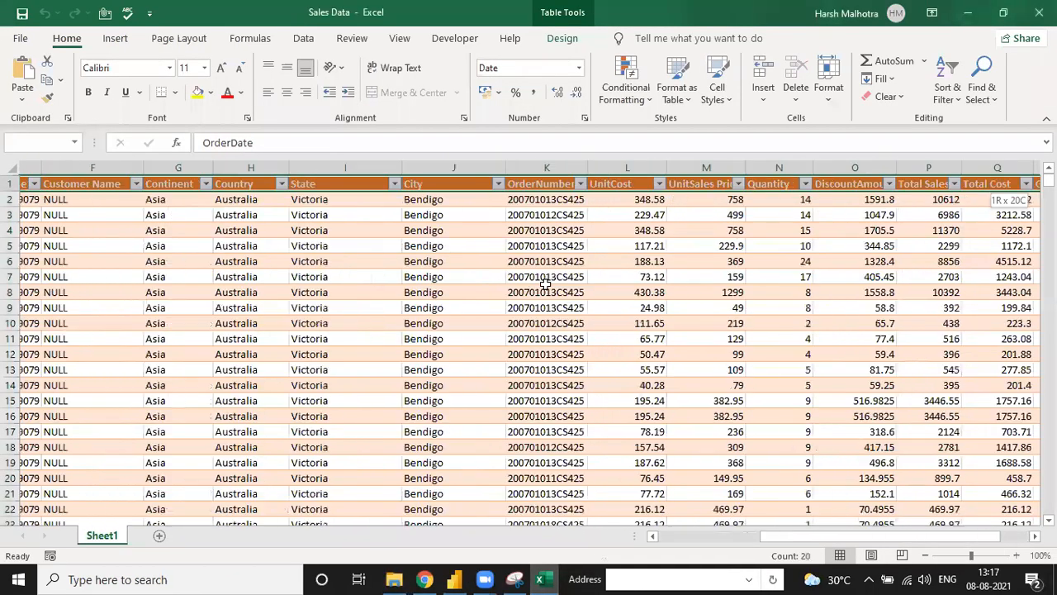
{"action": "key", "text": "ctrl+shift+Left"}
{"action": "key", "text": "alt+Tab"}
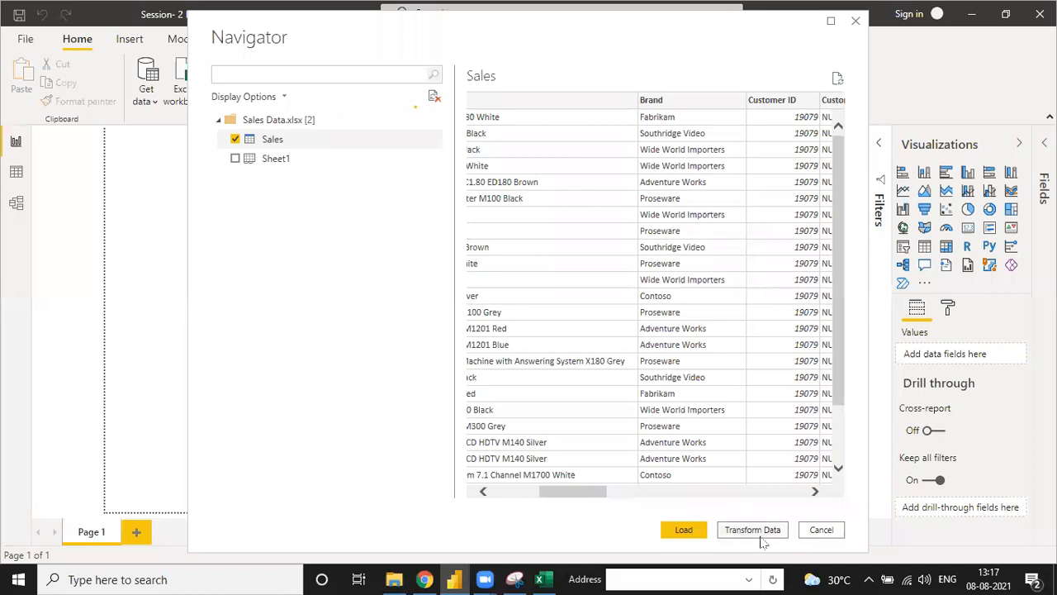
- Open the Sales table in Power Query Editor through Transform Data instead of loading it directly
{"action": "left_click", "coordinate": [685, 536]}
{"action": "left_click", "coordinate": [506, 494]}
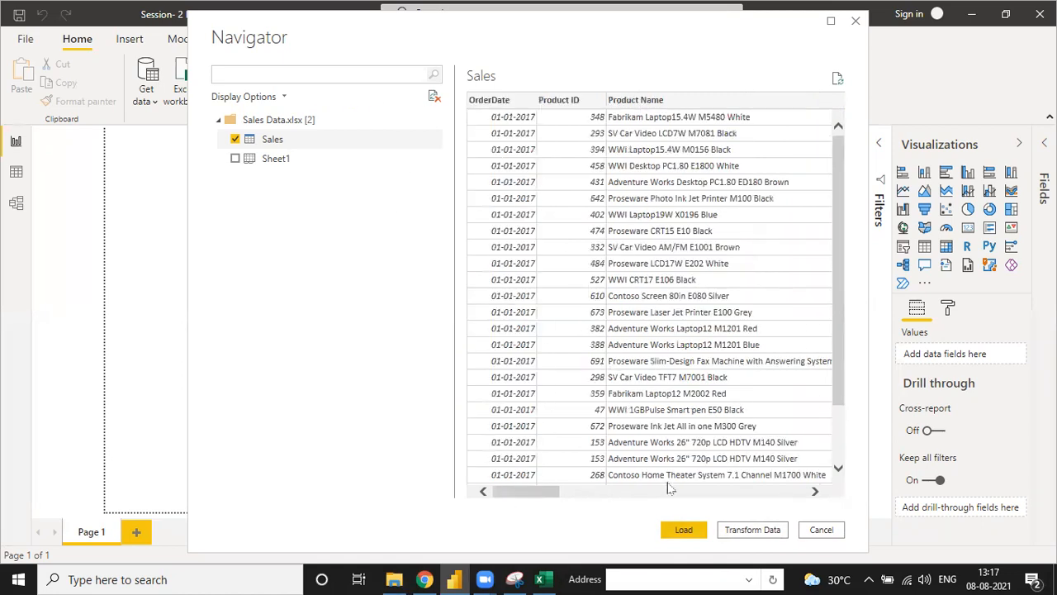
{"action": "left_click", "coordinate": [747, 530]}
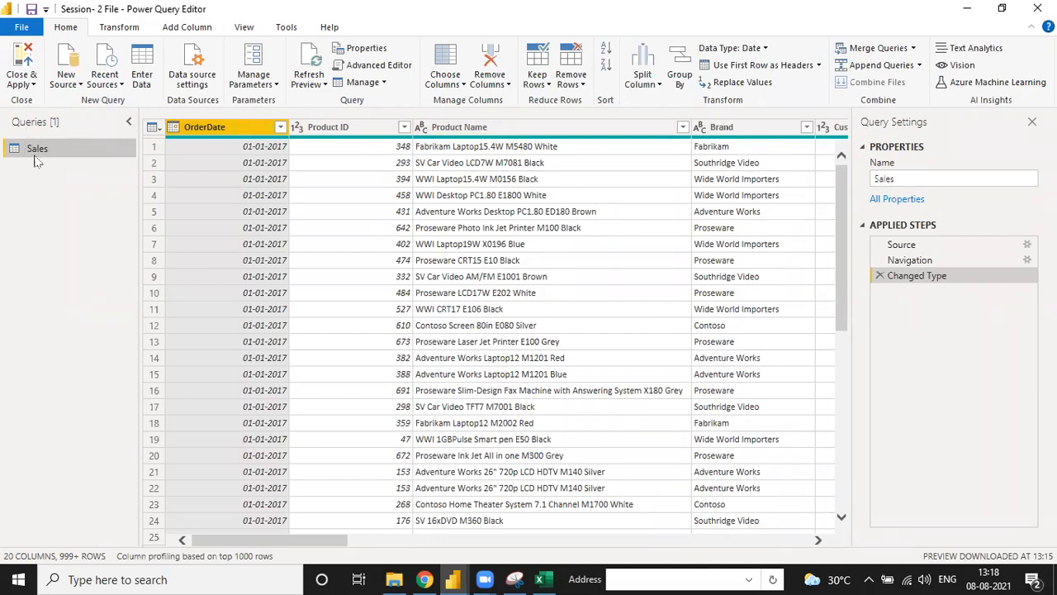
- Review the Sales query's name and its applied steps Source, Navigation and Changed Type
{"action": "left_click_drag", "start_coordinate": [909, 179], "coordinate": [873, 180]}
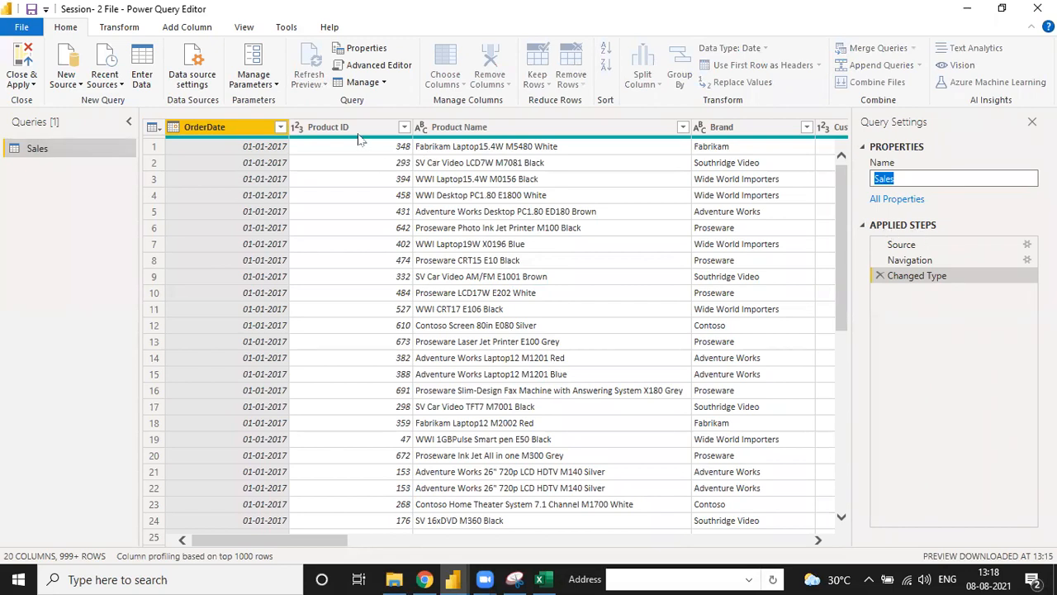
{"action": "left_click", "coordinate": [923, 244]}
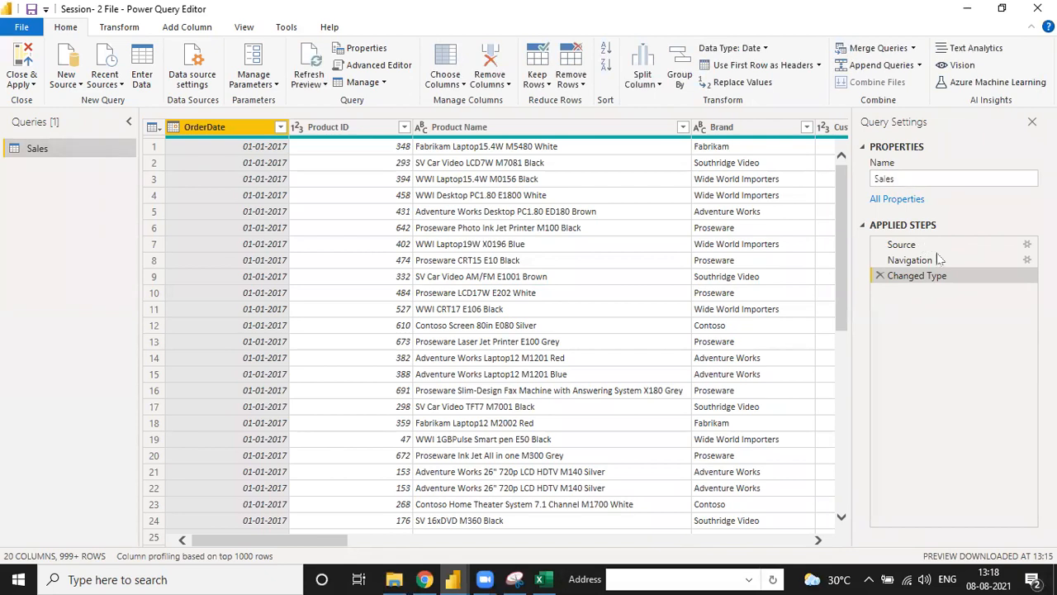
{"action": "left_click", "coordinate": [938, 261]}
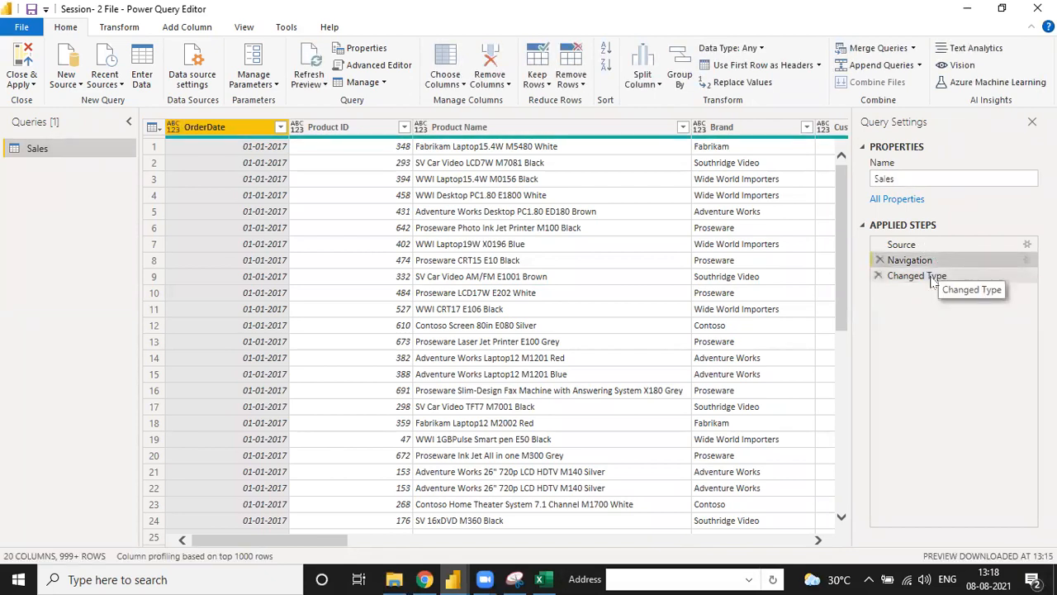
{"action": "left_click", "coordinate": [932, 277]}
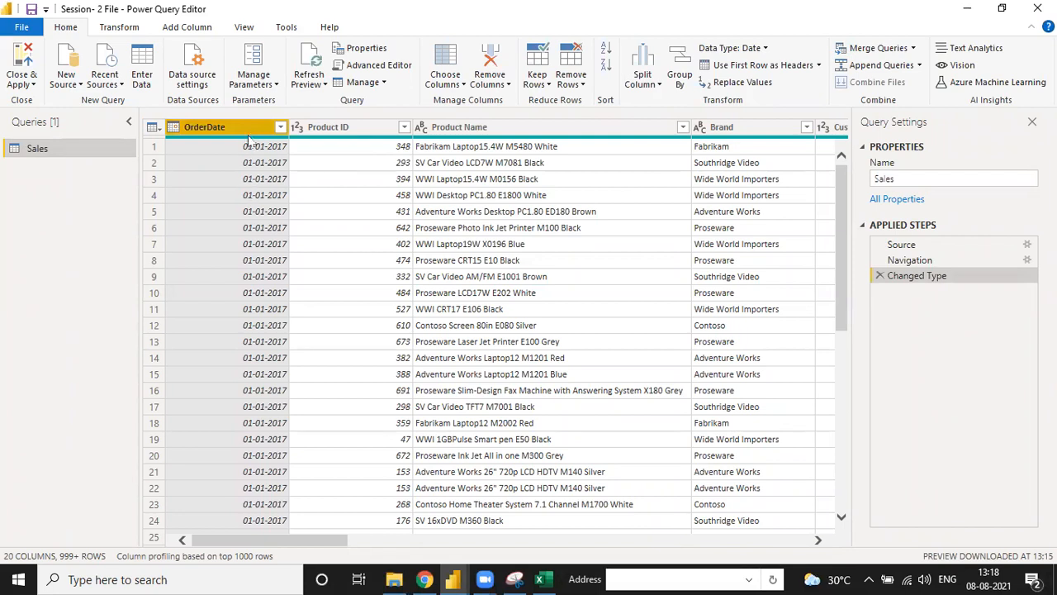
- Remove the OrderDate column from the Sales query and restore it by deleting the Removed Columns step
{"action": "left_click", "coordinate": [501, 81]}
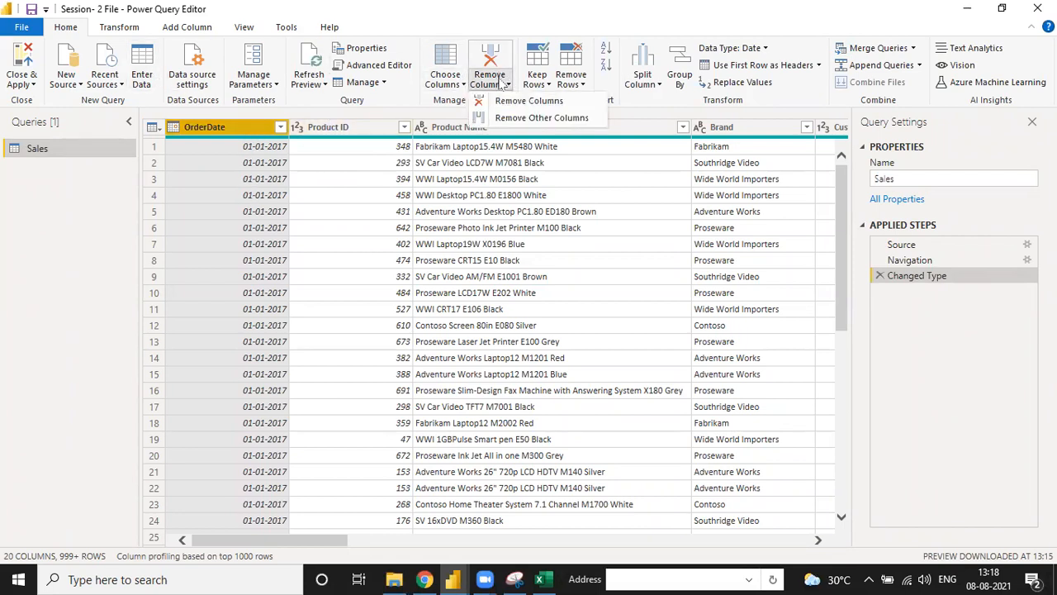
{"action": "left_click", "coordinate": [510, 103]}
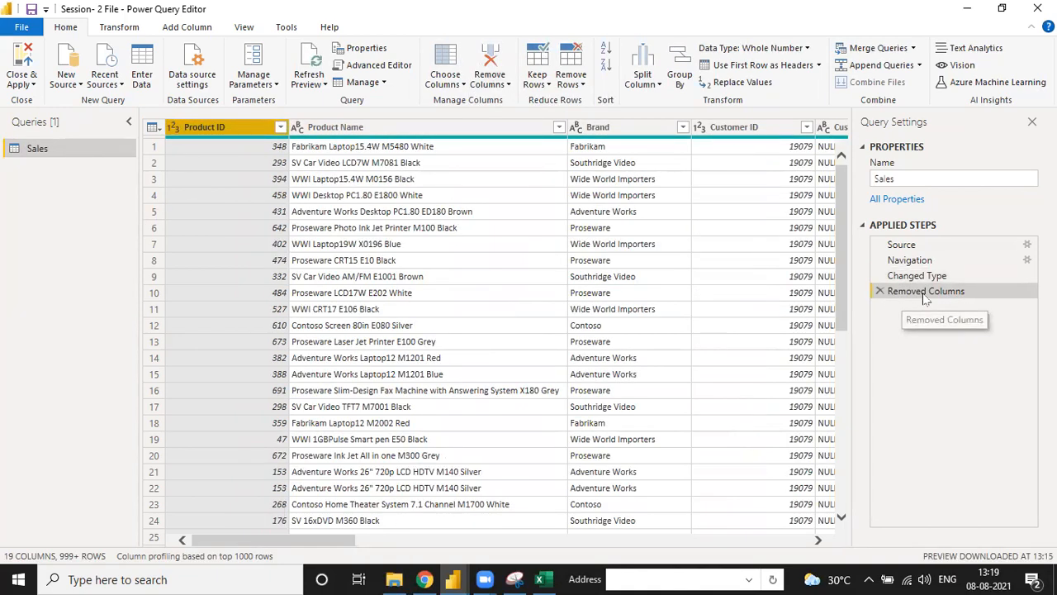
{"action": "left_click", "coordinate": [880, 292]}
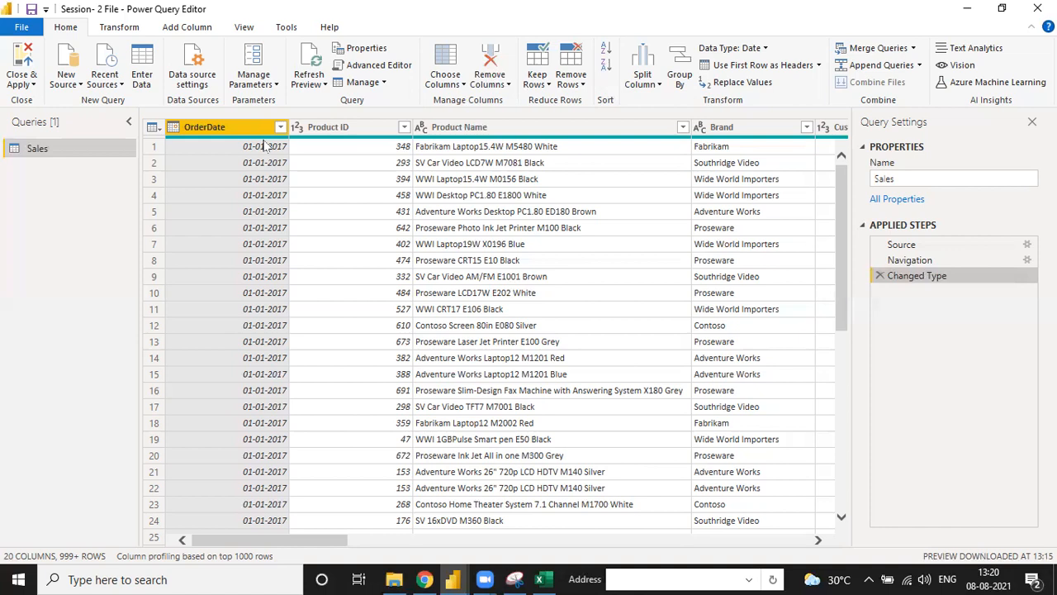
- Check in Excel that the source table still holds its columns from OrderDate onward, then return to Power Query Editor
{"action": "left_click", "coordinate": [540, 579]}
{"action": "left_click", "coordinate": [494, 323]}
{"action": "key", "text": "ctrl+Up"}
{"action": "key", "text": "ctrl+Left"}
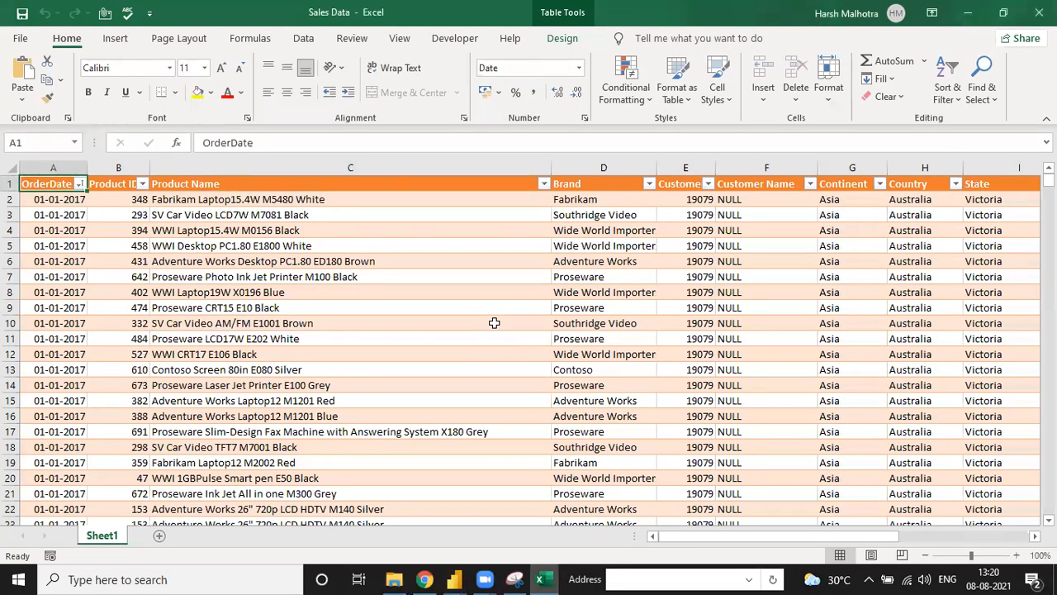
{"action": "key", "text": "ctrl+shift+Right"}
{"action": "key", "text": "ctrl+shift+Left"}
{"action": "key", "text": "alt+Tab"}
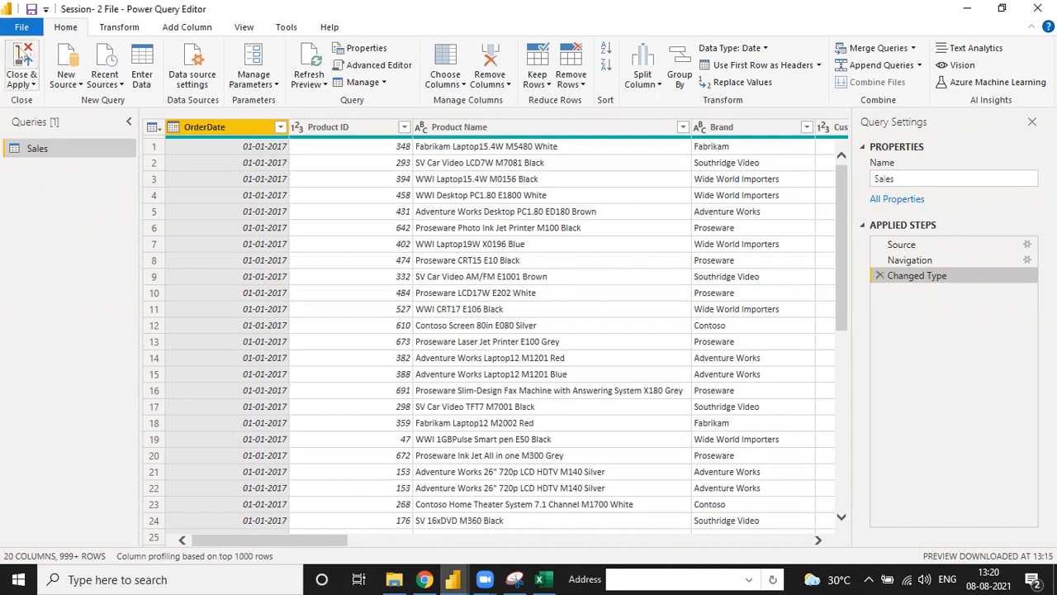
- Close Power Query Editor applying the Sales query, and return to the Power BI Desktop report
{"action": "left_click", "coordinate": [33, 85]}
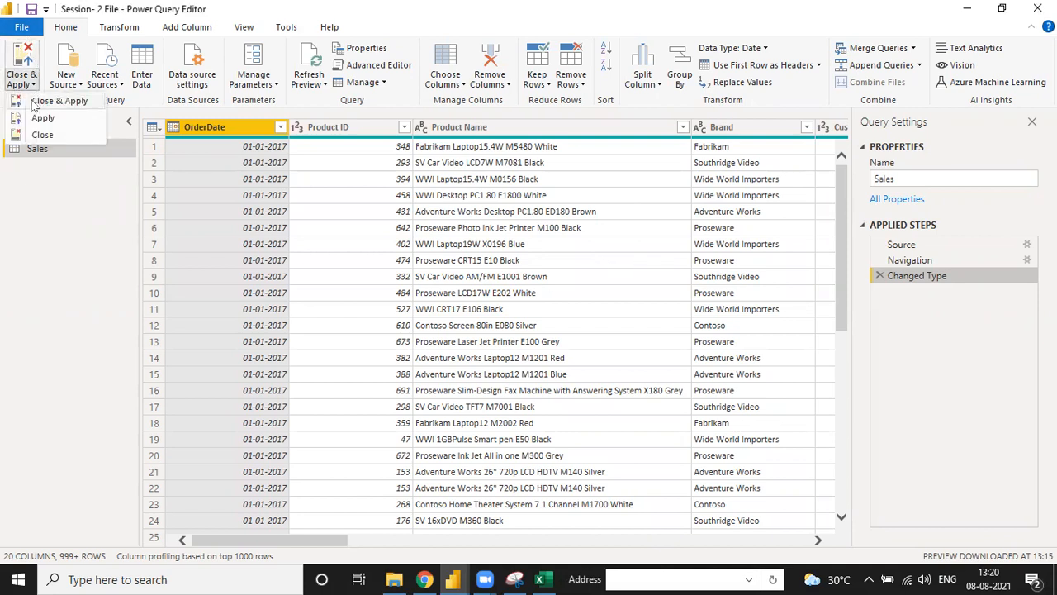
{"action": "left_click", "coordinate": [60, 102]}
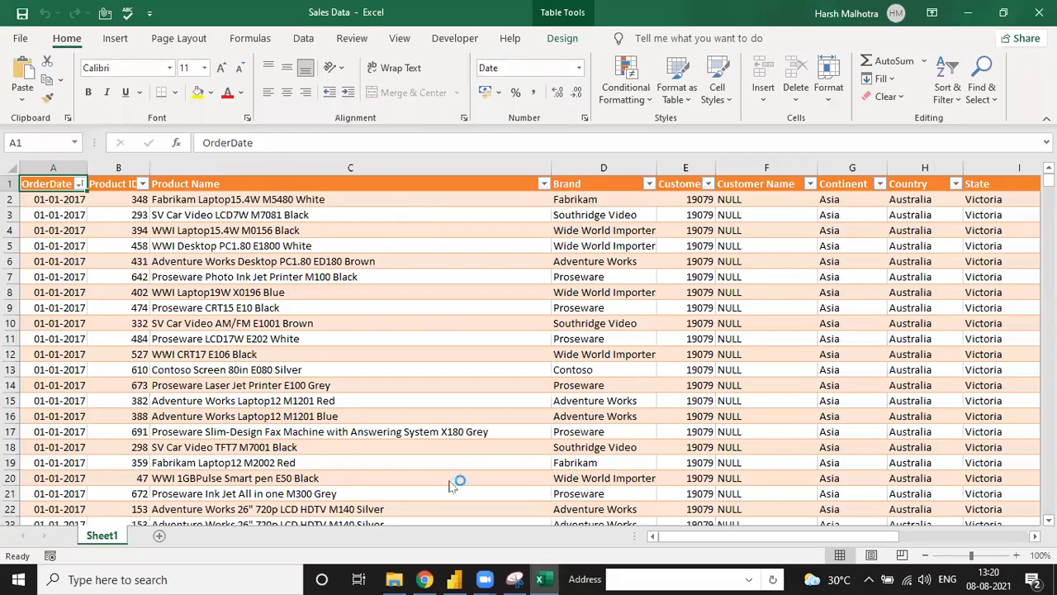
{"action": "left_click", "coordinate": [455, 579]}
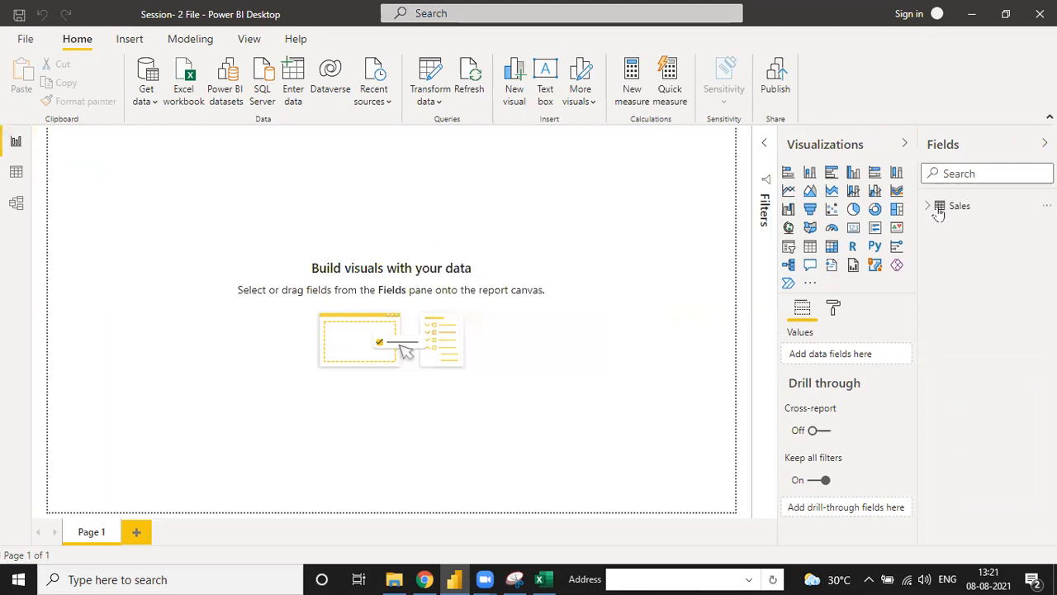
- Expand the Sales table in the Fields pane and review its list of fields
{"action": "left_click", "coordinate": [932, 206]}
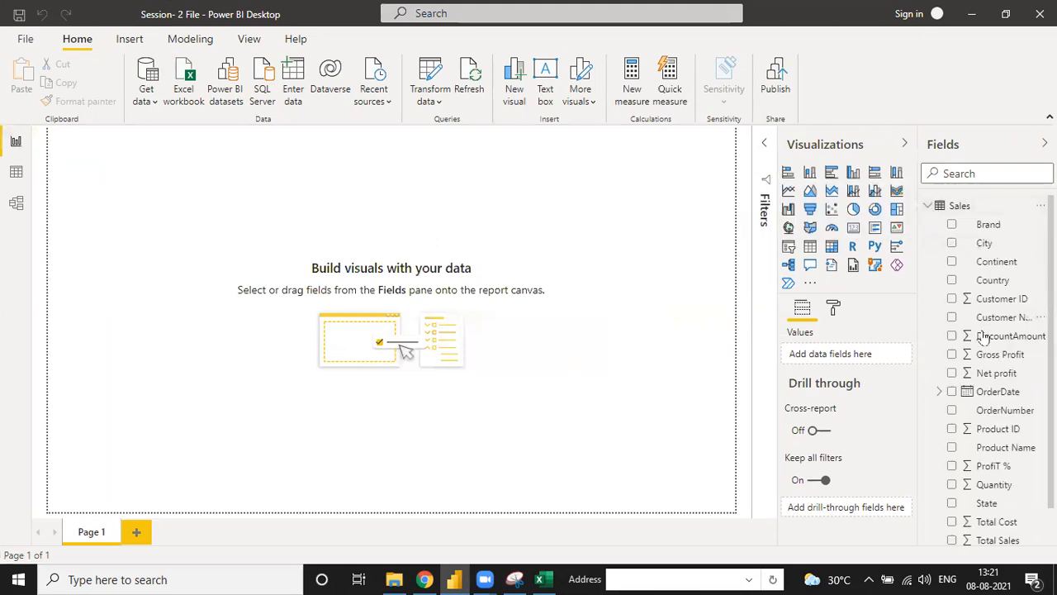
{"action": "scroll", "coordinate": [983, 347], "scroll_direction": "down", "scroll_amount": 1}
{"action": "scroll", "coordinate": [991, 409], "scroll_direction": "up", "scroll_amount": 1}
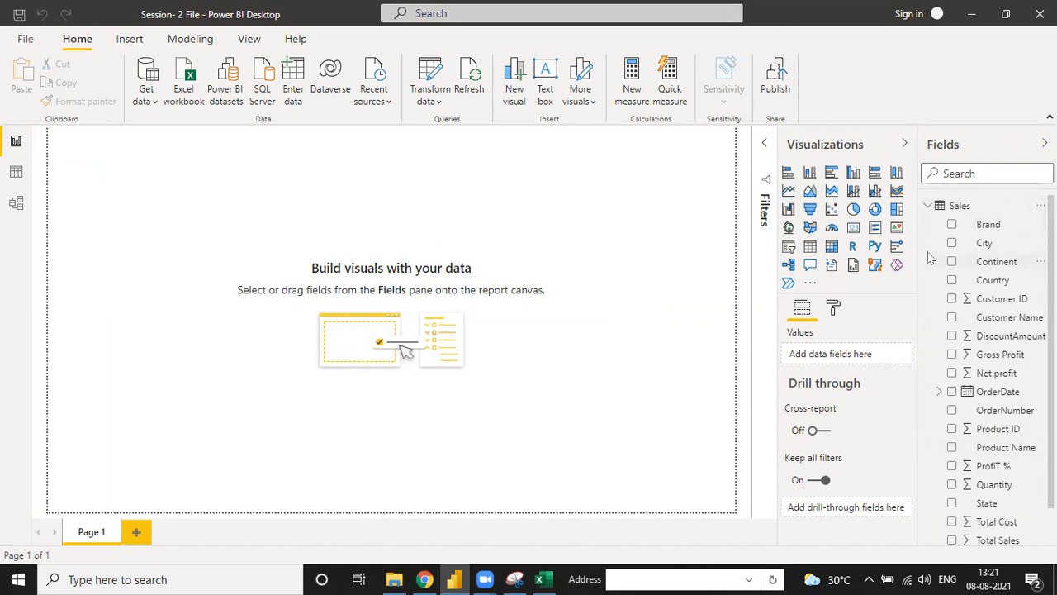
- Select the header row in the Excel workbook to compare its column names with the Power BI field list
{"action": "left_click", "coordinate": [539, 579]}
{"action": "key", "text": "ctrl+Up"}
{"action": "key", "text": "ctrl+Left"}
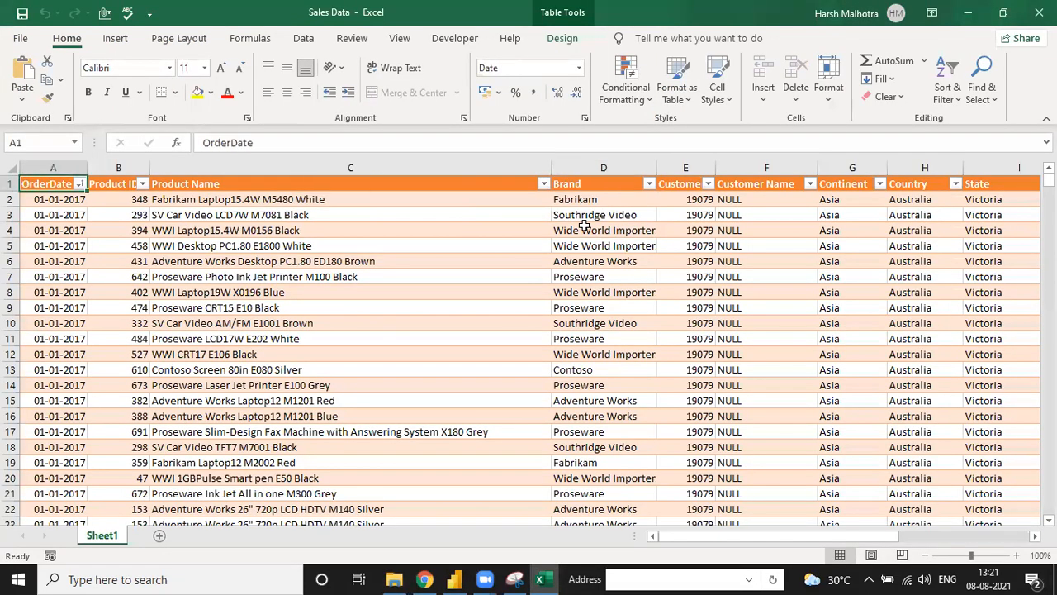
{"action": "key", "text": "ctrl+shift+Right"}
{"action": "key", "text": "alt+Tab"}
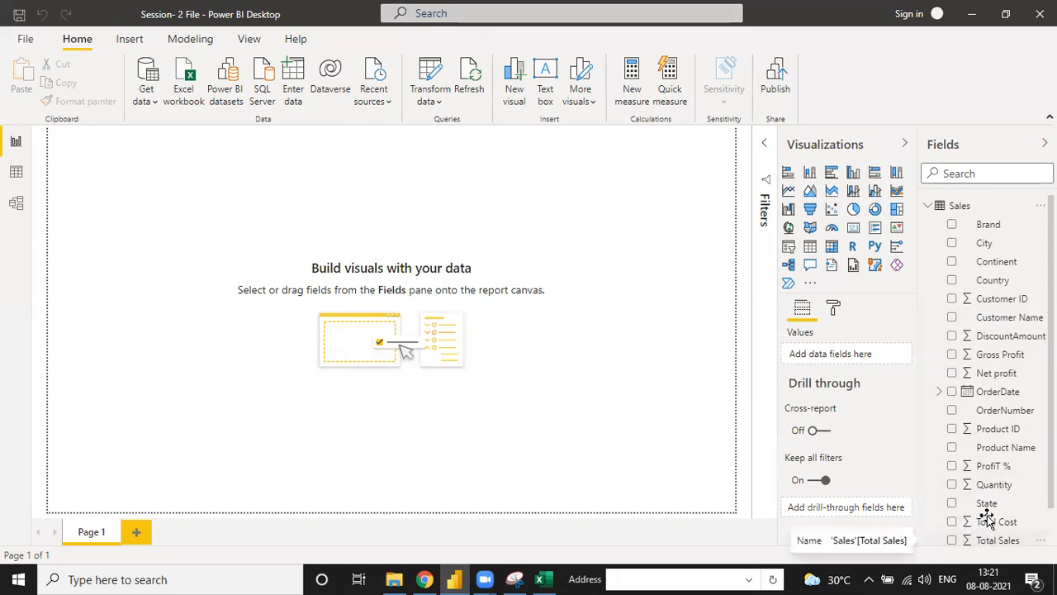
- Switch to Excel and inspect the final rows of the Sales table, from Total Cost across to OrderDate
{"action": "key", "text": "alt+Tab"}
{"action": "left_click", "coordinate": [797, 319]}
{"action": "key", "text": "ctrl+Down"}
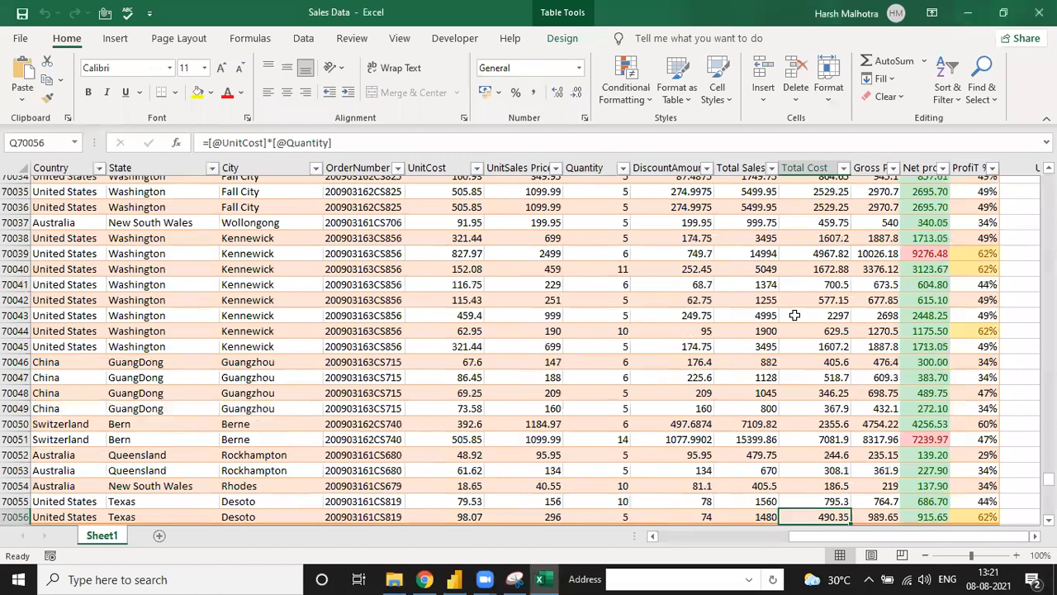
{"action": "key", "text": "Up"}
{"action": "key", "text": "ctrl+Left"}
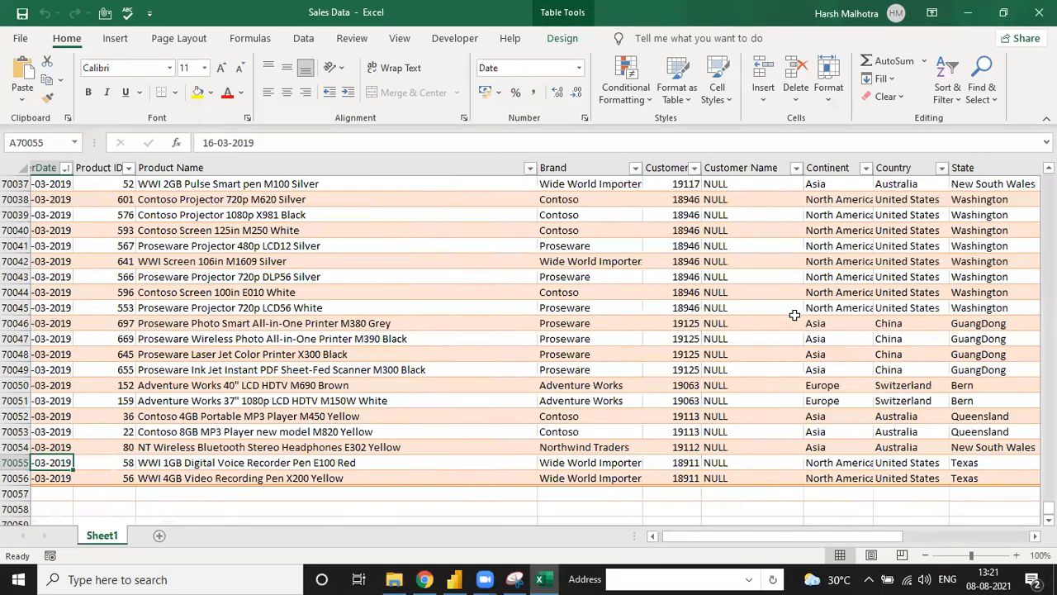
- Go back to the top of the table and examine the first Total Sales value in P2
{"action": "key", "text": "ctrl+Up"}
{"action": "key", "text": "ctrl+Right"}
{"action": "key", "text": "Left"}
{"action": "key", "text": "Left"}
{"action": "key", "text": "Left"}
{"action": "key", "text": "Left"}
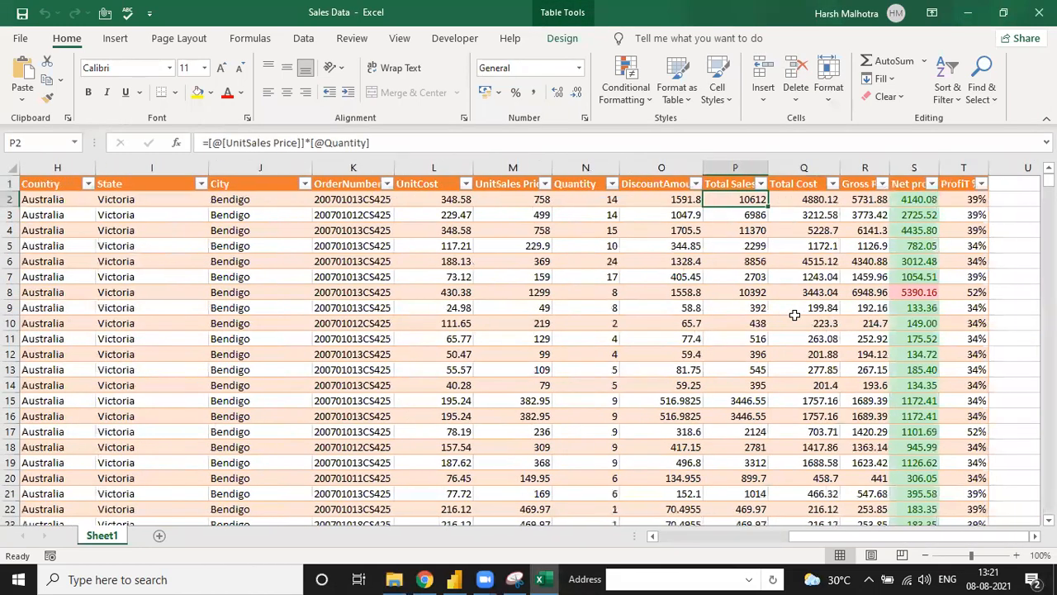
- Remove the total row from the end of the Sales table and save the Sales Data workbook
{"action": "key", "text": "ctrl+Down"}
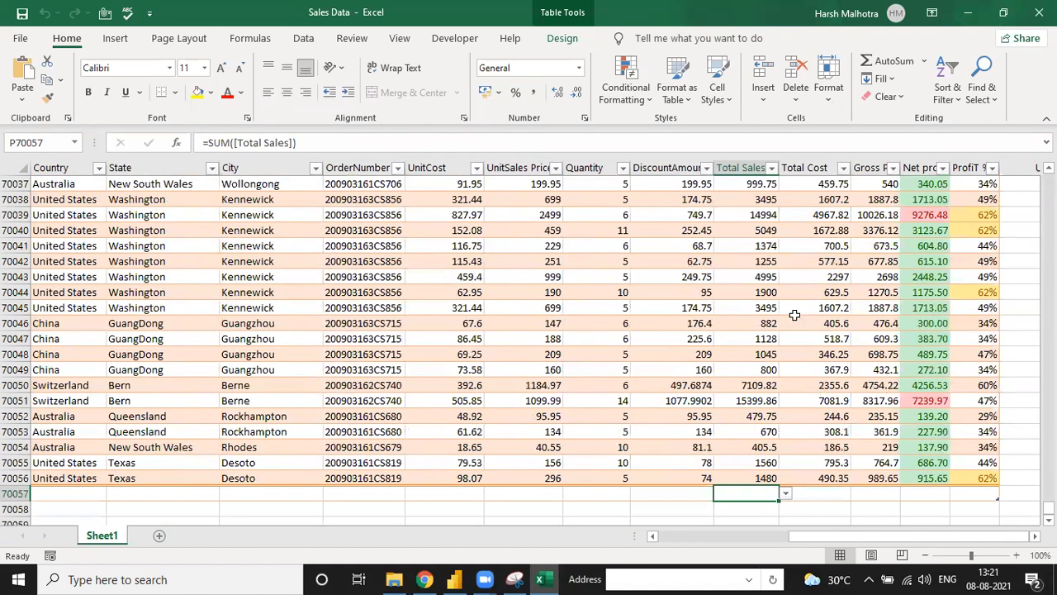
{"action": "key", "text": "ctrl+shift+t"}
{"action": "key", "text": "Up"}
{"action": "key", "text": "Up"}
{"action": "key", "text": "Up"}
{"action": "key", "text": "ctrl+s"}
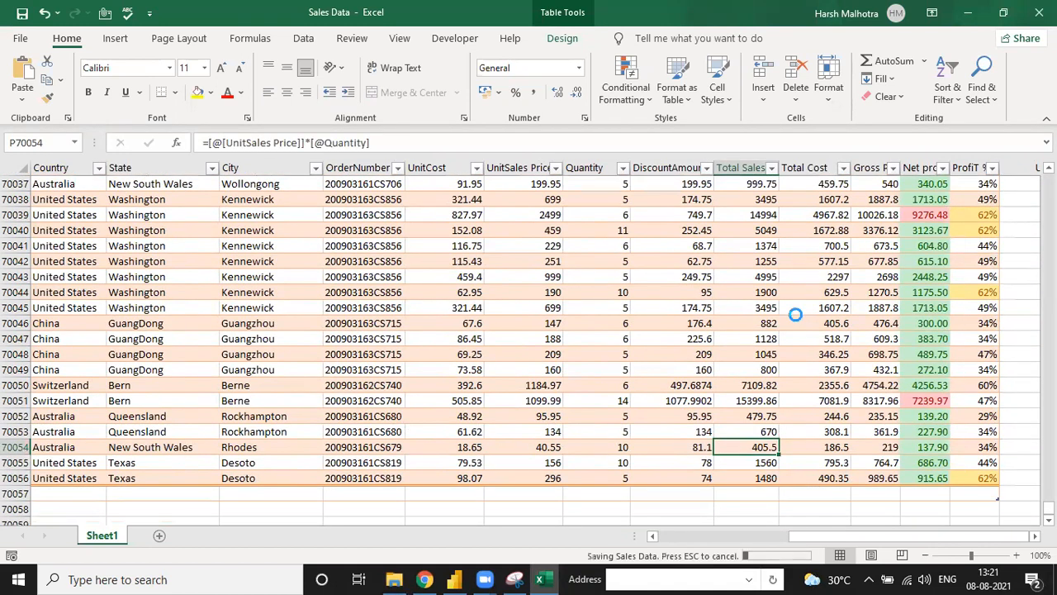
- Switch to Power BI Desktop and review the Sales fields down to UnitSales Price
{"action": "key", "text": "alt+Tab"}
{"action": "scroll", "coordinate": [975, 463], "scroll_direction": "down", "scroll_amount": 1}
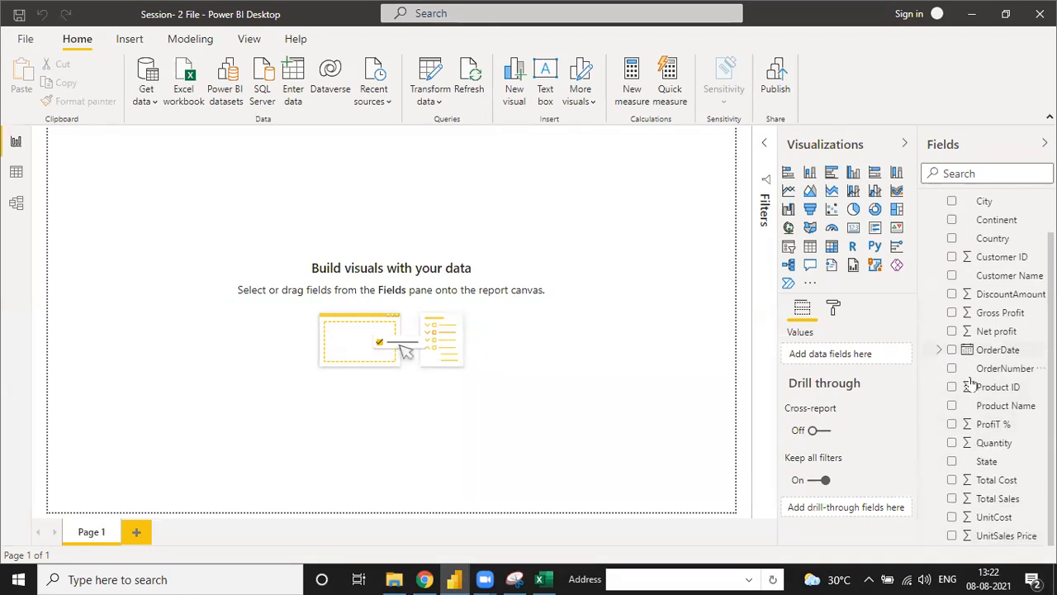
{"action": "scroll", "coordinate": [962, 332], "scroll_direction": "up", "scroll_amount": 1}
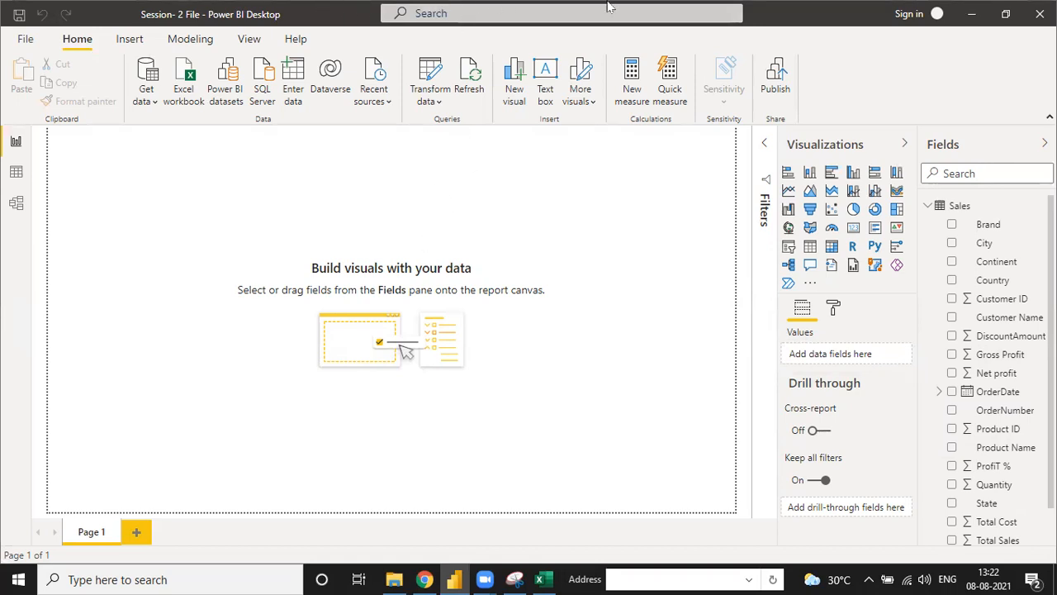
{"action": "mouse_move", "coordinate": [485, 579]}
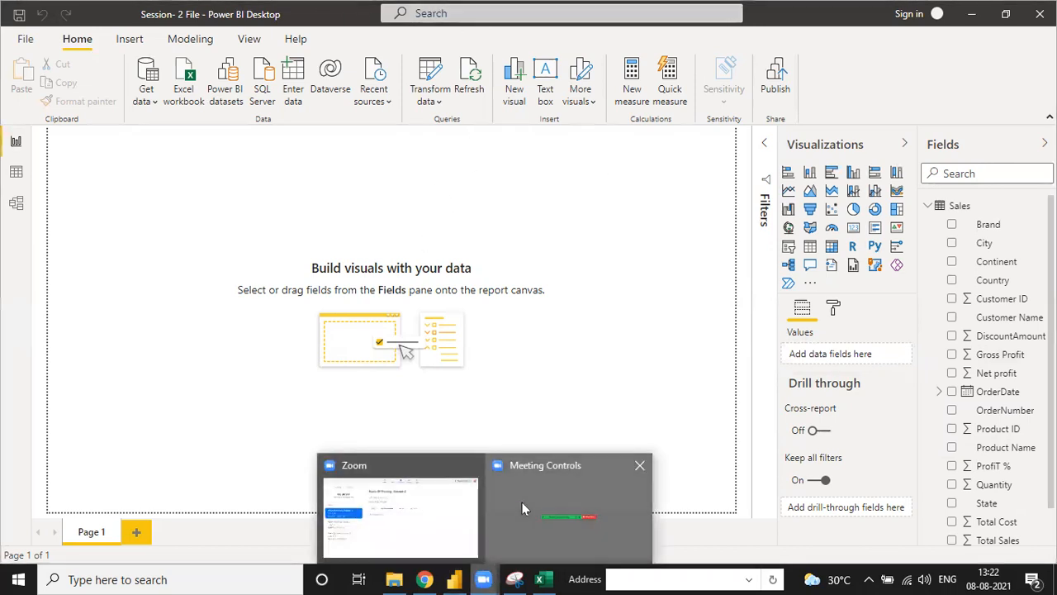
{"action": "left_click", "coordinate": [522, 502]}
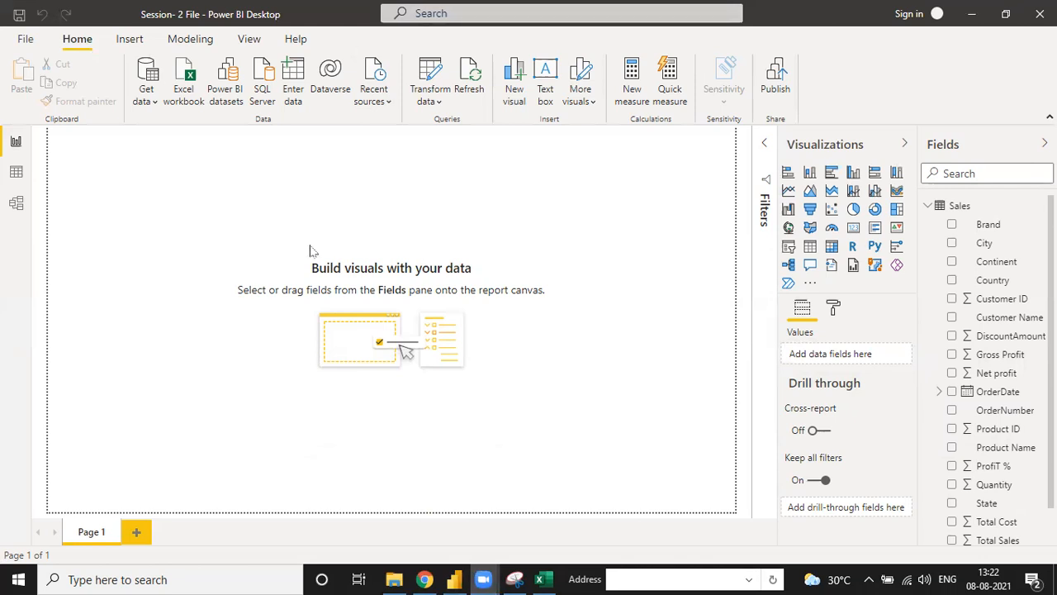
{"action": "left_click", "coordinate": [289, 230]}
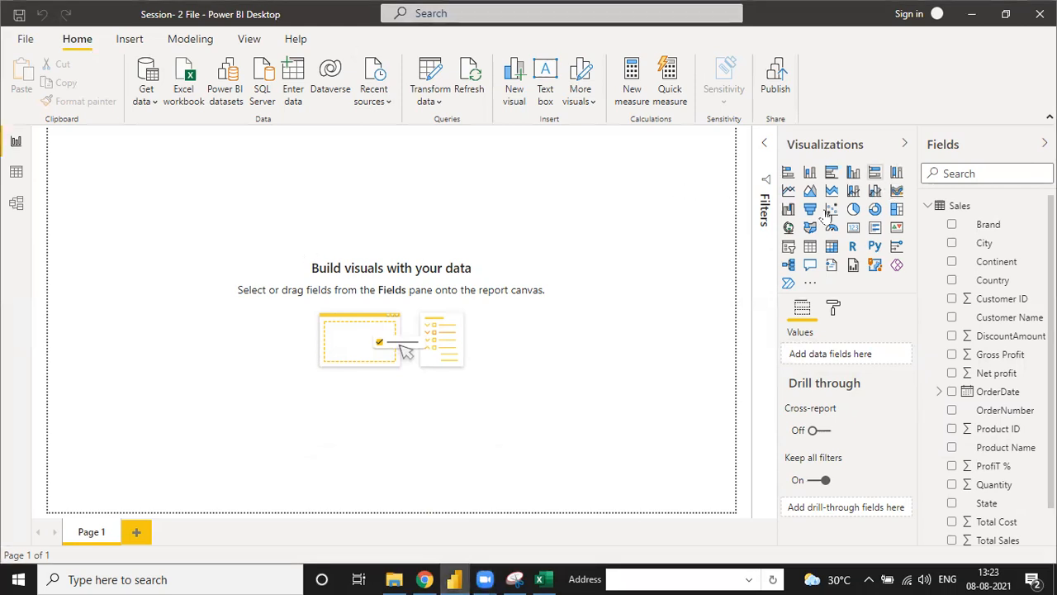
- Inspect the imported Sales rows in the Data view across to the ProfiT % column and return to the report
{"action": "left_click", "coordinate": [8, 172]}
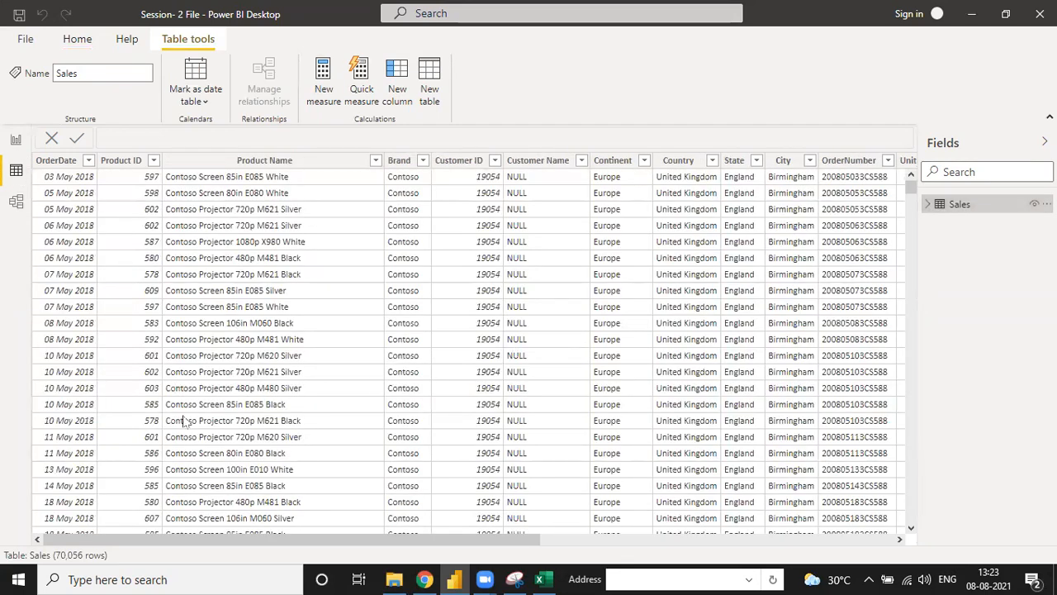
{"action": "left_click_drag", "start_coordinate": [116, 541], "coordinate": [524, 542]}
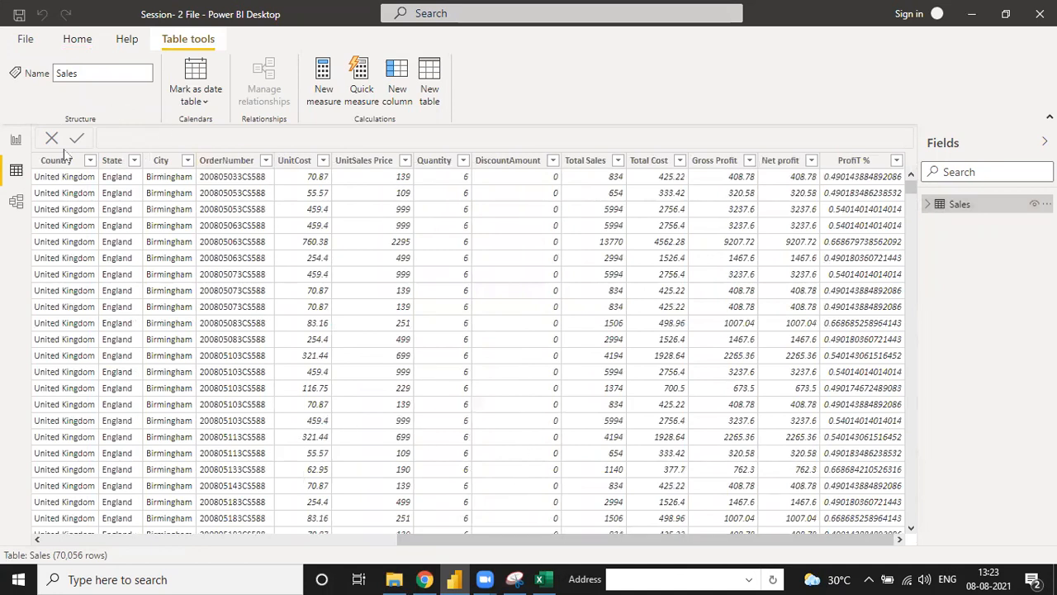
{"action": "left_click", "coordinate": [16, 141]}
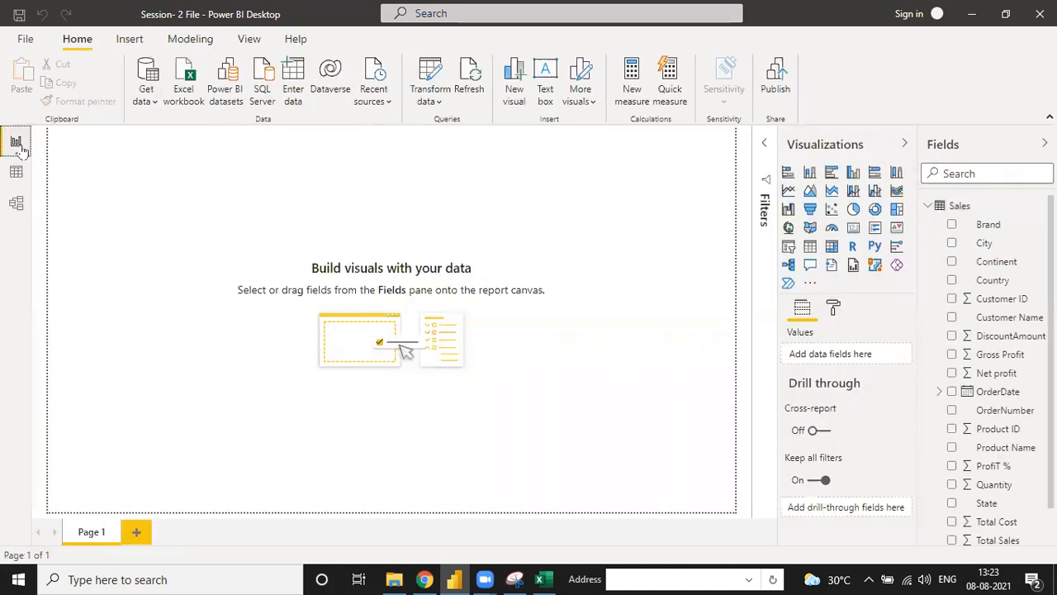
- Save the report as a Power BI file over the existing Session- 2 File in the Session-2 folder
{"action": "left_click", "coordinate": [25, 38]}
{"action": "key", "text": "Escape"}
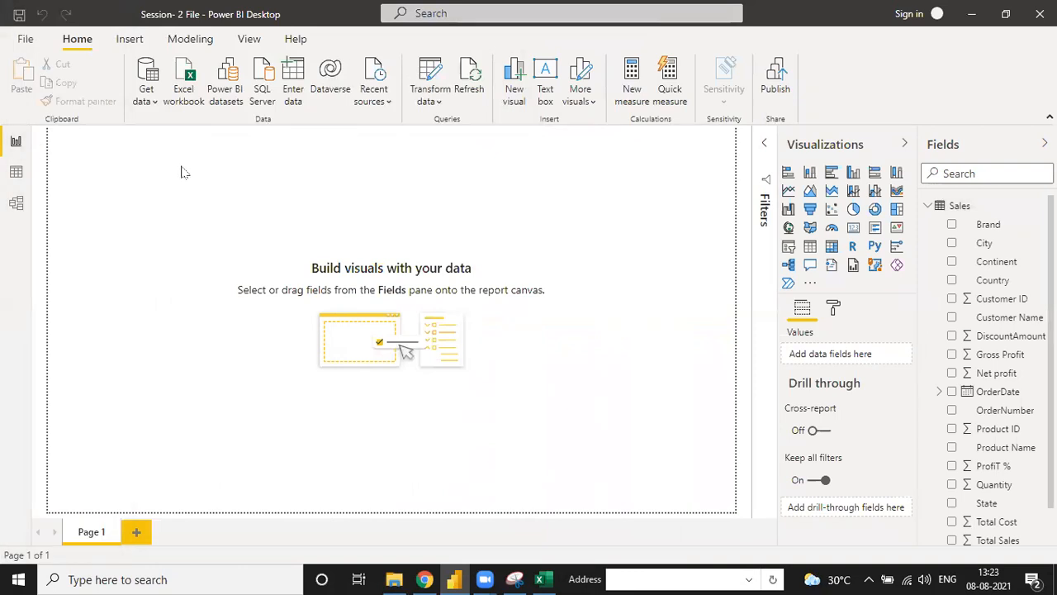
{"action": "left_click", "coordinate": [183, 117]}
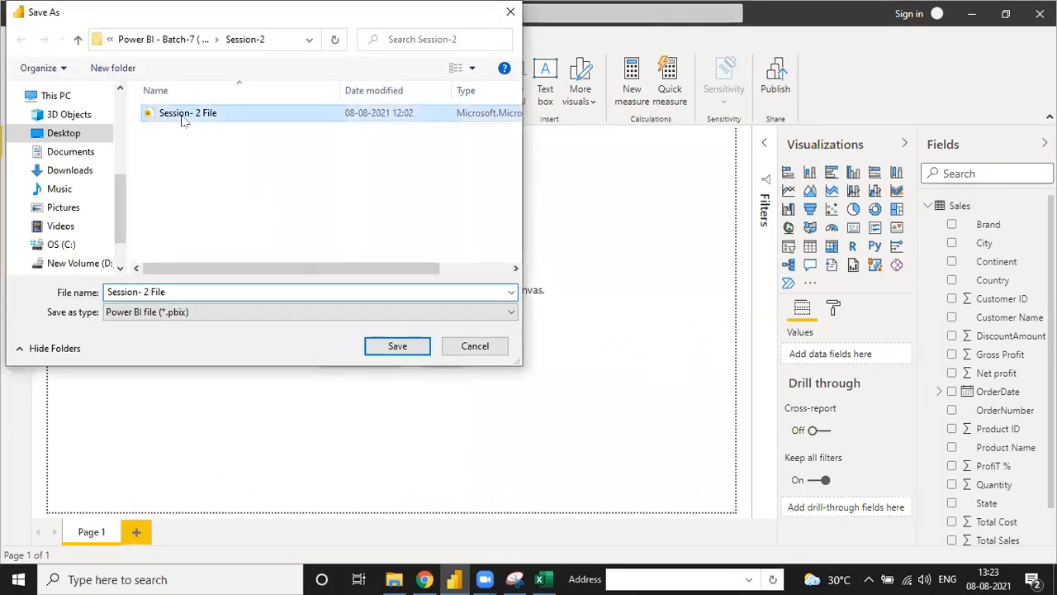
{"action": "left_click", "coordinate": [378, 346]}
{"action": "left_click", "coordinate": [570, 291]}
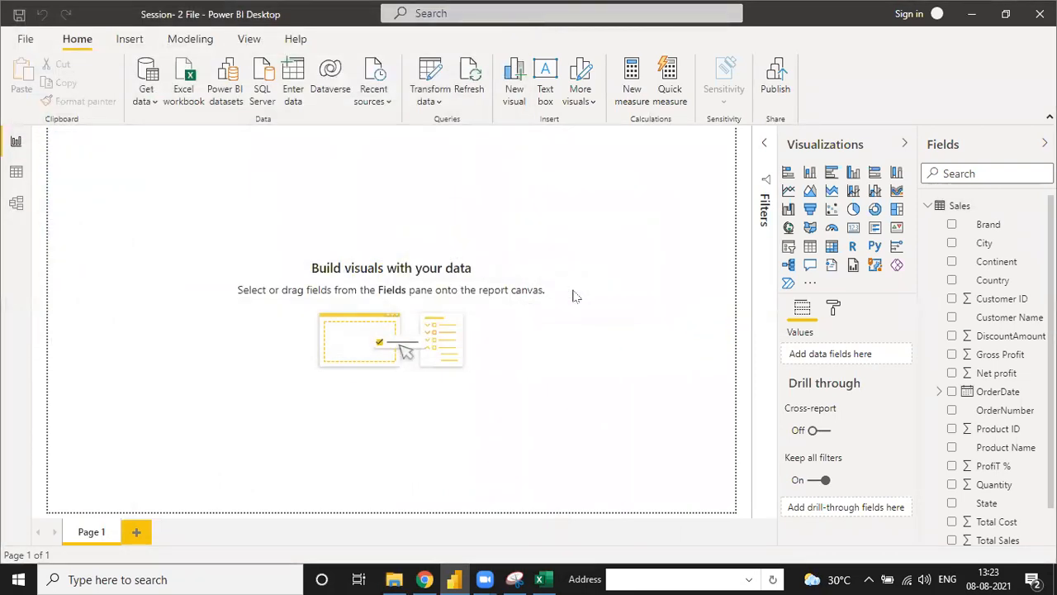
- Switch to File Explorer and check the saved report in the Session-2 folder
{"action": "left_click", "coordinate": [394, 579]}
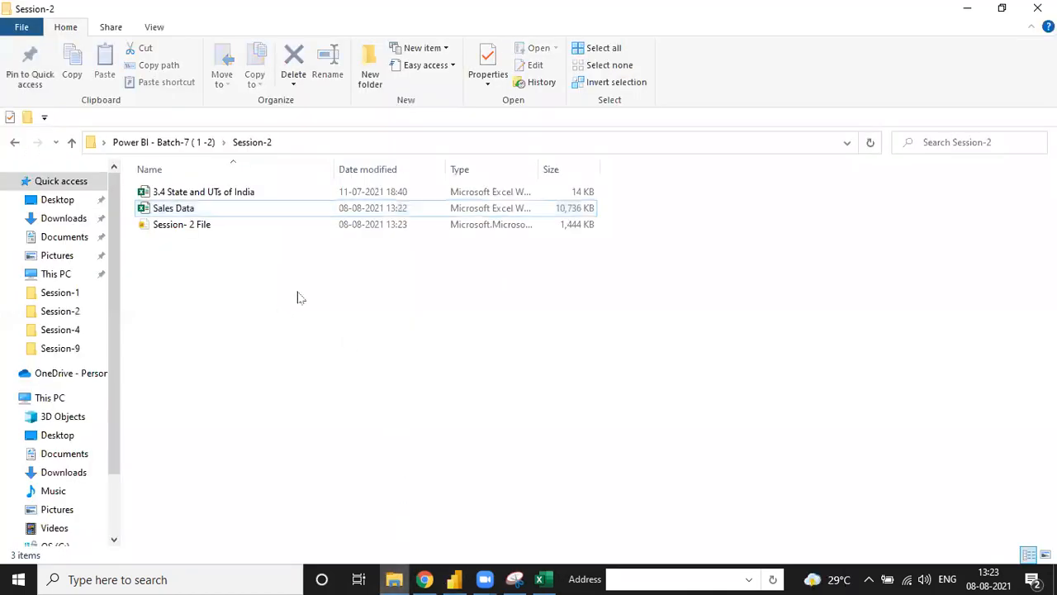
{"action": "key", "text": "alt+Tab"}
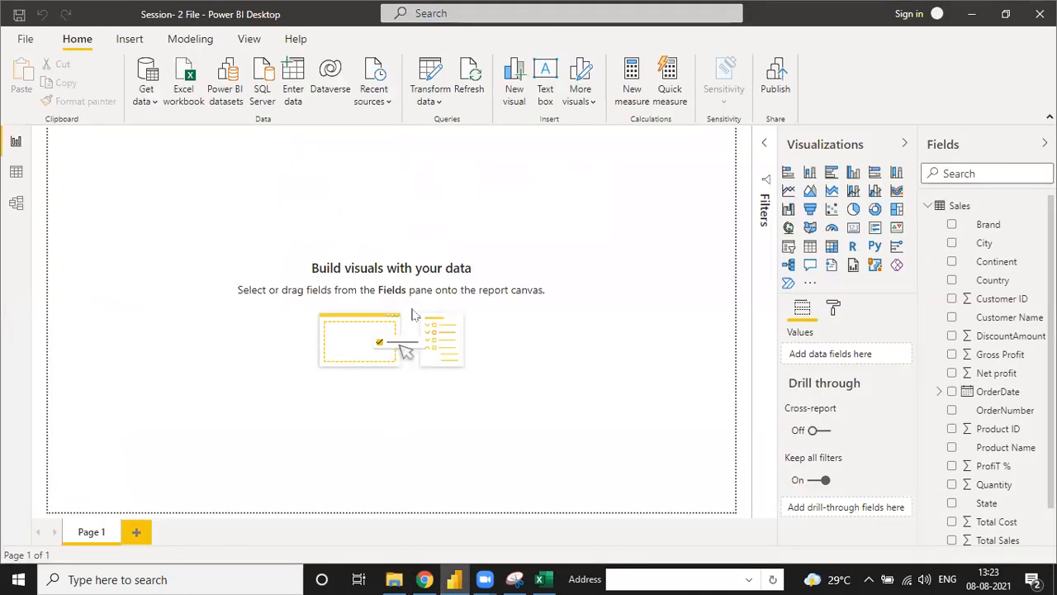
{"action": "left_click", "coordinate": [394, 578]}
- Open the Model view, make the Sales table card taller and move it further right on the diagram
{"action": "left_click", "coordinate": [16, 204]}
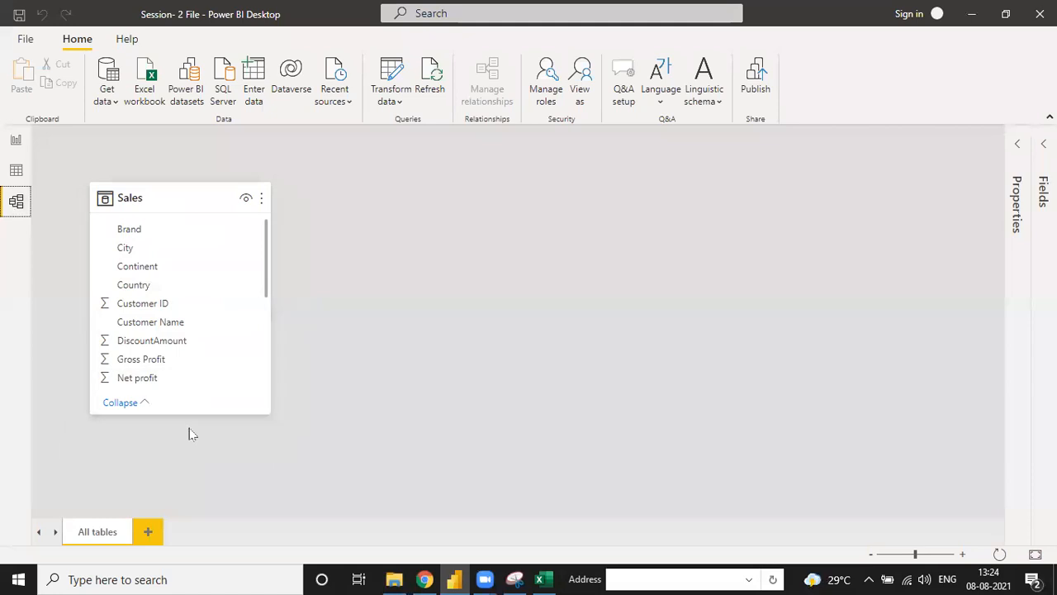
{"action": "left_click_drag", "start_coordinate": [190, 414], "coordinate": [187, 500]}
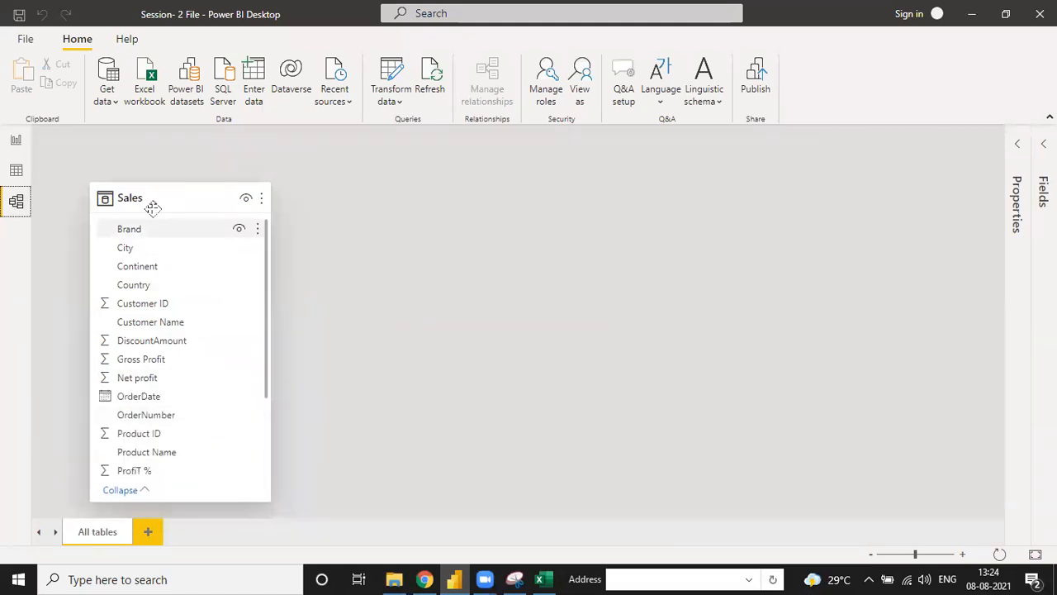
{"action": "left_click", "coordinate": [165, 190]}
{"action": "left_click_drag", "start_coordinate": [193, 196], "coordinate": [263, 170]}
{"action": "left_click_drag", "start_coordinate": [262, 499], "coordinate": [265, 513]}
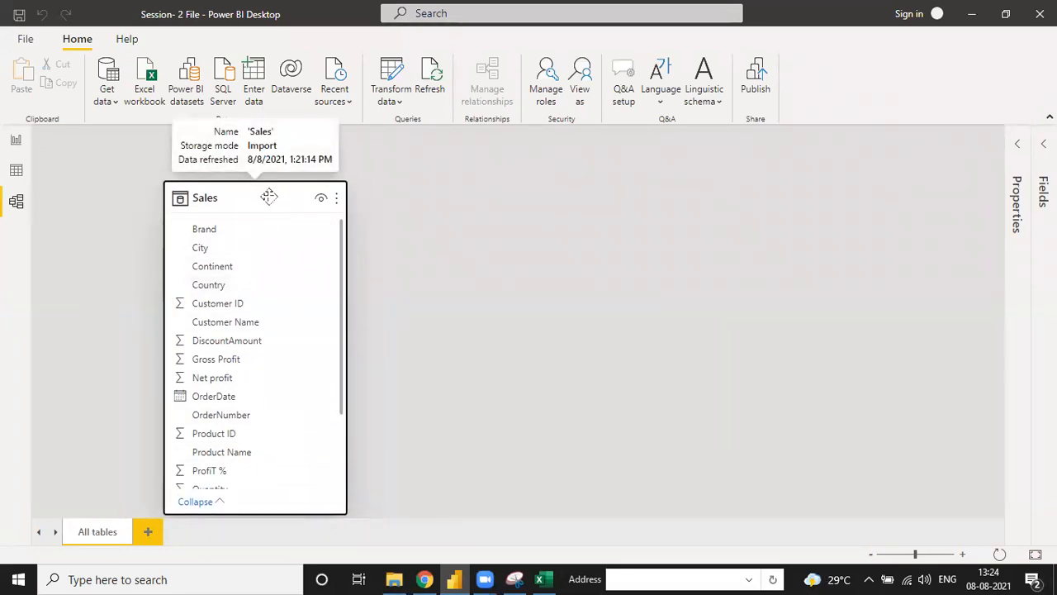
{"action": "left_click_drag", "start_coordinate": [269, 196], "coordinate": [307, 195]}
- Review the Sales card's fields from Brand to UnitSales Price in the model diagram
{"action": "scroll", "coordinate": [291, 281], "scroll_direction": "down", "scroll_amount": 1}
{"action": "scroll", "coordinate": [291, 295], "scroll_direction": "down", "scroll_amount": 1}
{"action": "scroll", "coordinate": [288, 442], "scroll_direction": "up", "scroll_amount": 2}
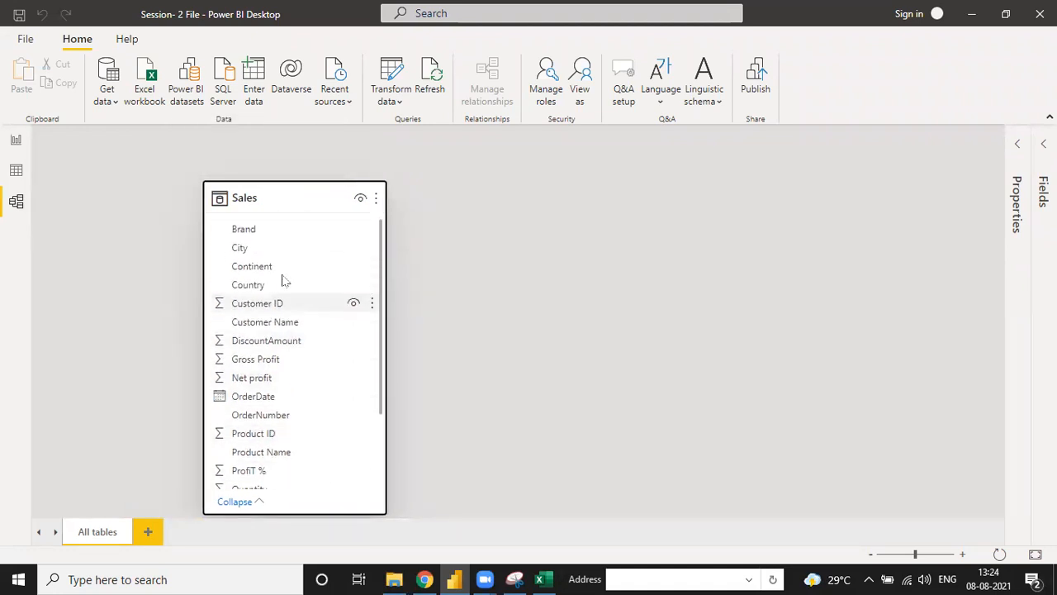
{"action": "scroll", "coordinate": [284, 380], "scroll_direction": "down", "scroll_amount": 2}
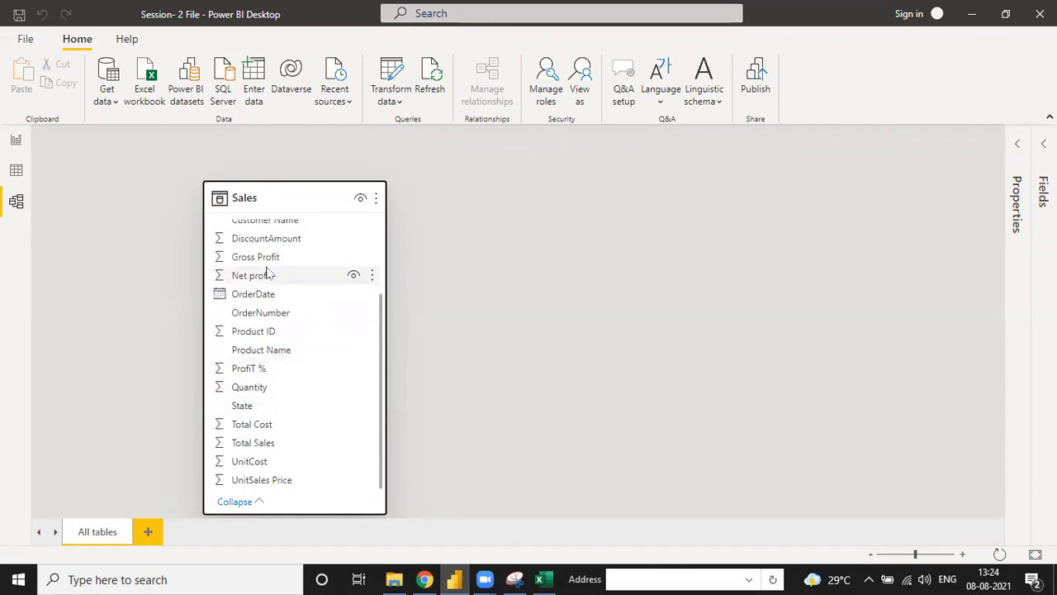
{"action": "scroll", "coordinate": [264, 413], "scroll_direction": "up", "scroll_amount": 2}
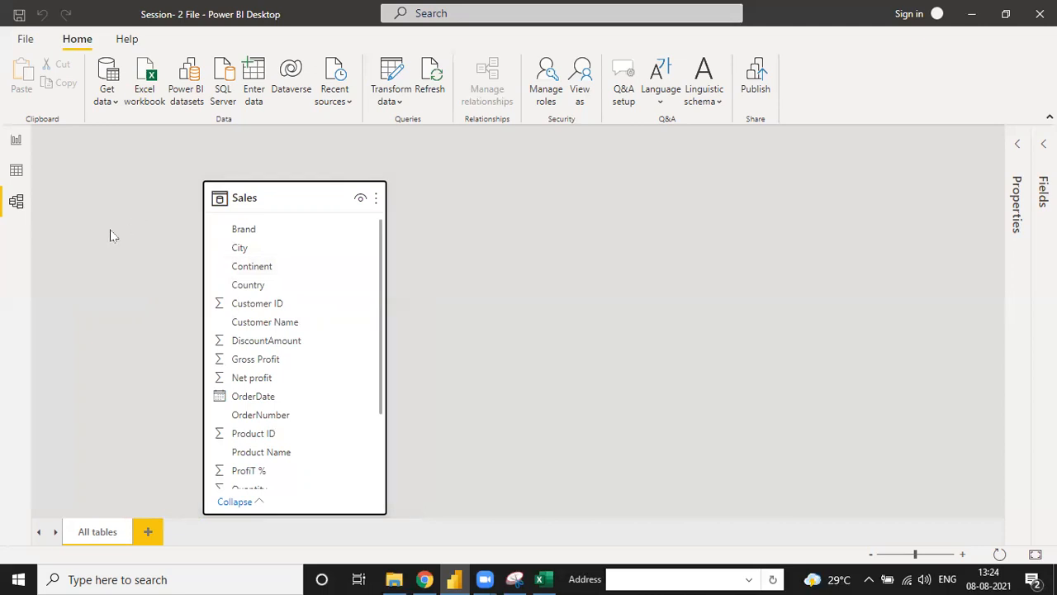
- Compare the Data and Report views with the Model view and look through the Sales card's fields again
{"action": "left_click", "coordinate": [17, 170]}
{"action": "left_click", "coordinate": [16, 140]}
{"action": "left_click", "coordinate": [17, 172]}
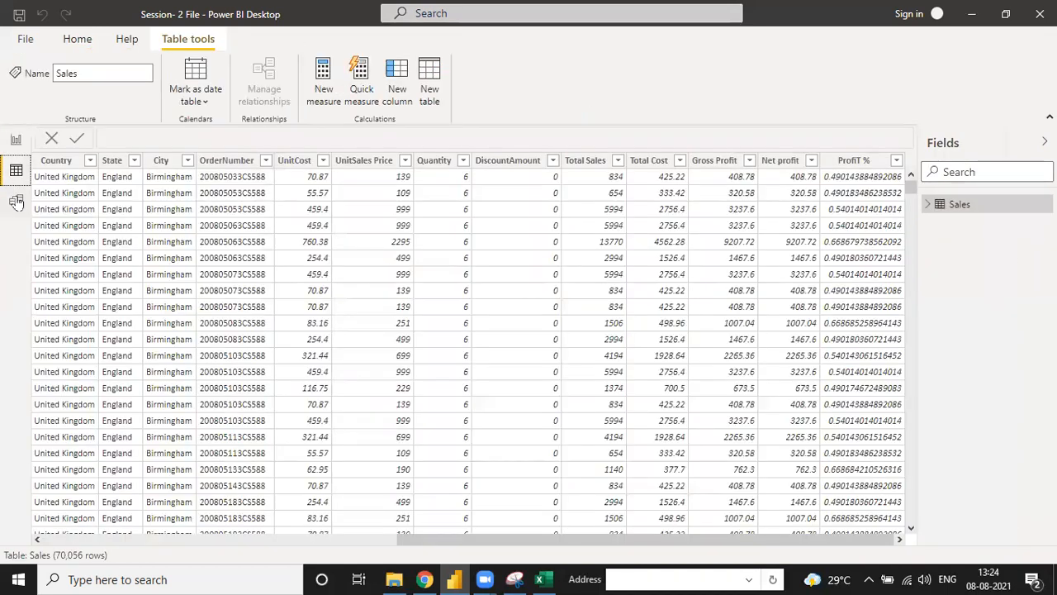
{"action": "left_click", "coordinate": [15, 202]}
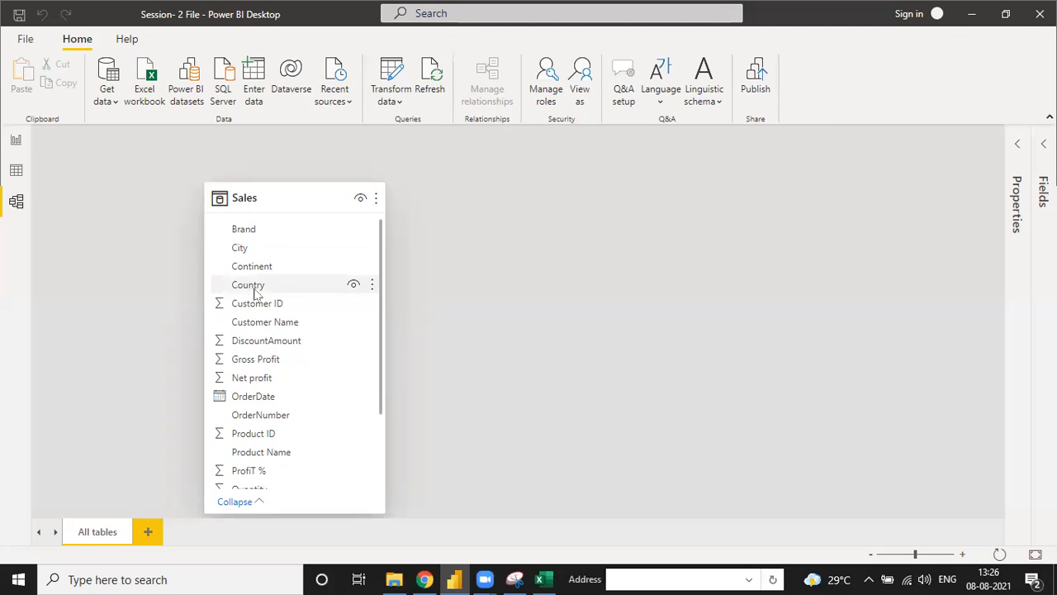
{"action": "scroll", "coordinate": [267, 372], "scroll_direction": "down", "scroll_amount": 2}
{"action": "scroll", "coordinate": [267, 397], "scroll_direction": "up", "scroll_amount": 2}
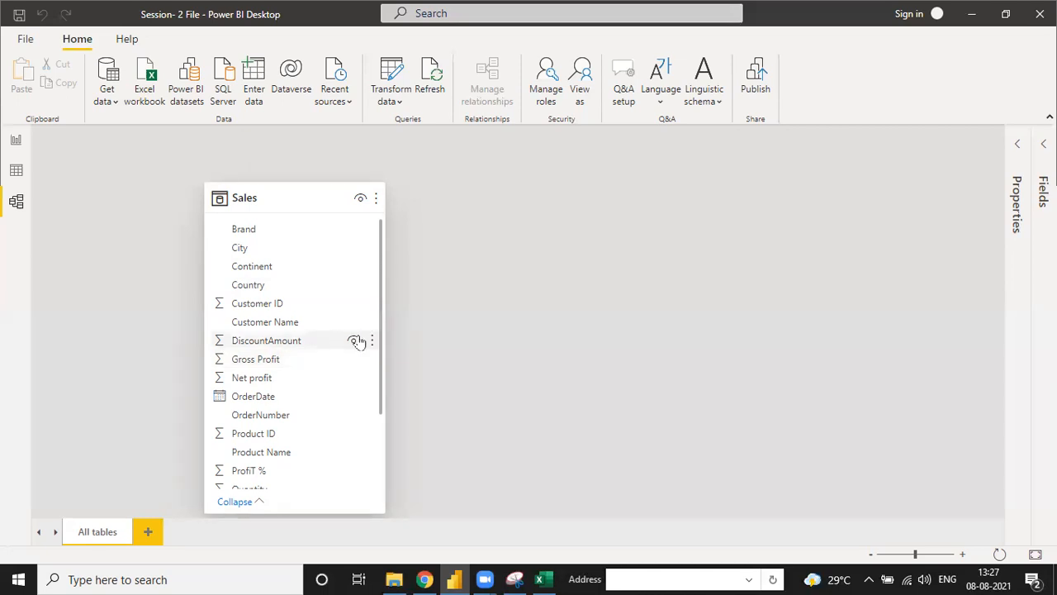
- Go back to the Report view, revisit the Model and Data views, and return to the blank report page
{"action": "left_click", "coordinate": [15, 173]}
{"action": "left_click", "coordinate": [14, 144]}
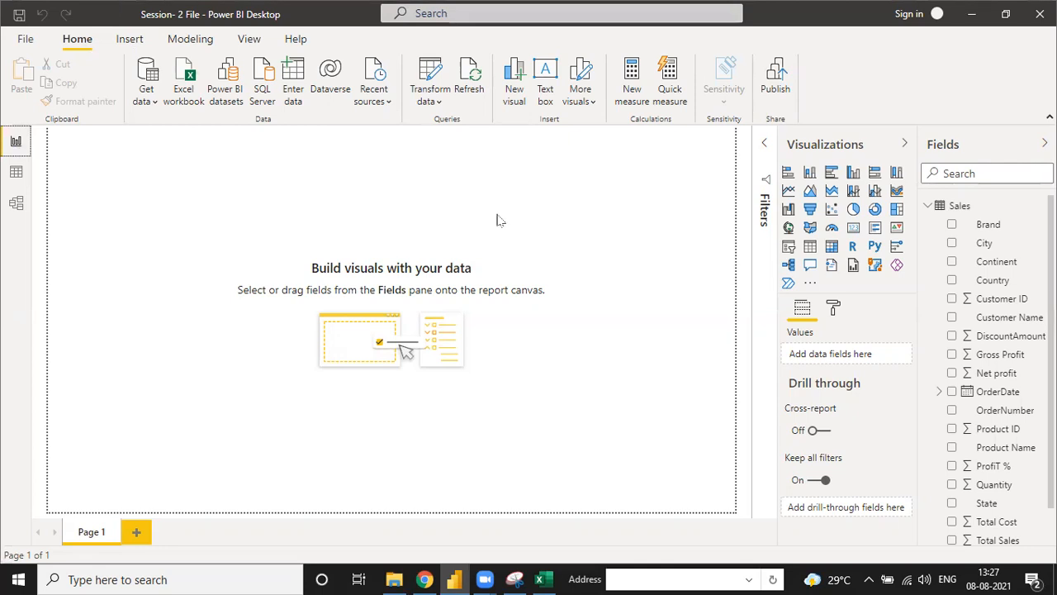
{"action": "left_click", "coordinate": [329, 197]}
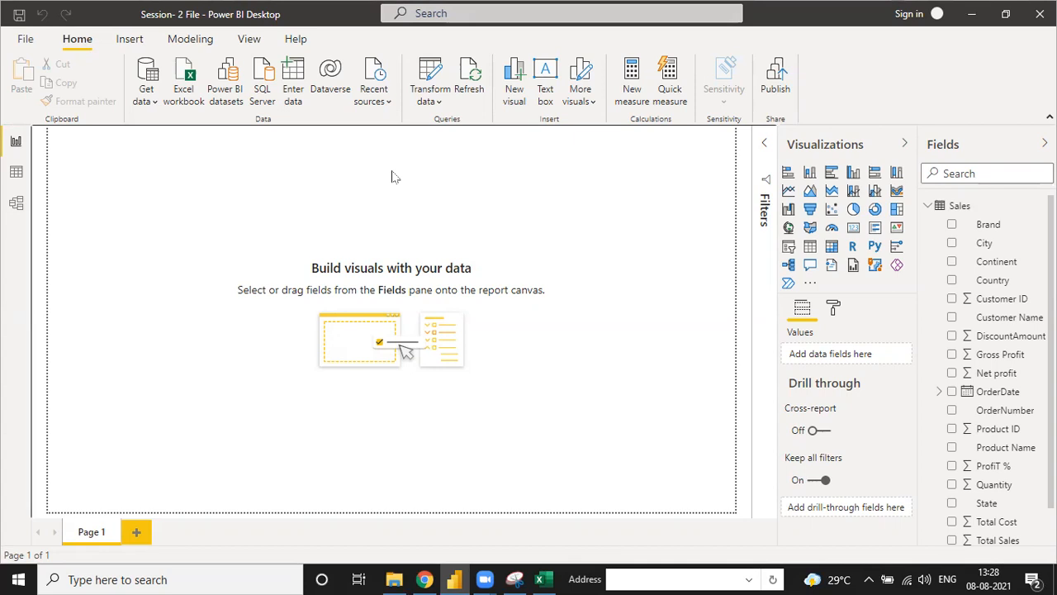
{"action": "left_click", "coordinate": [16, 202]}
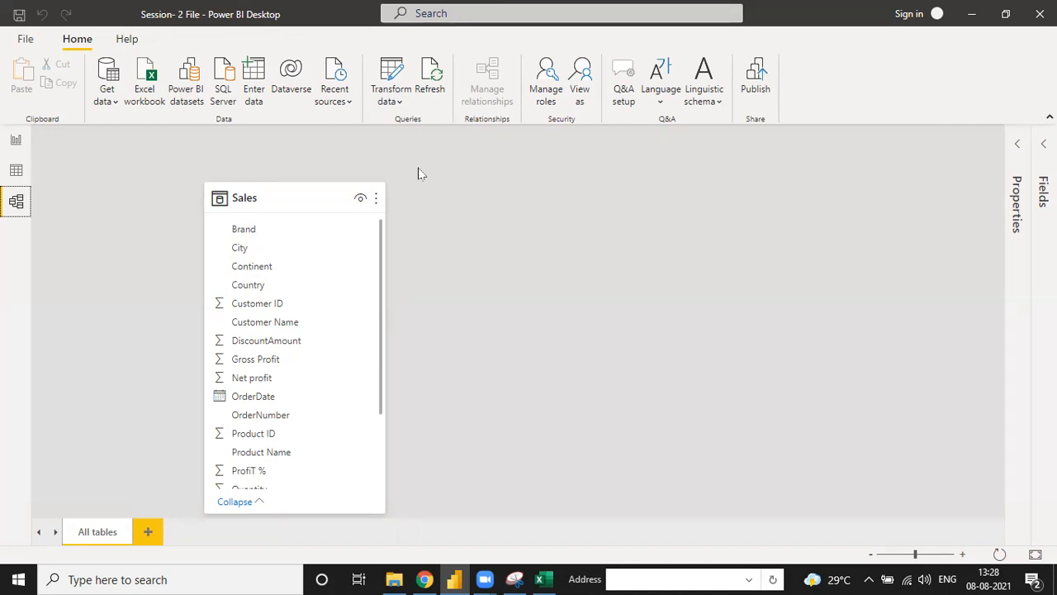
{"action": "left_click", "coordinate": [17, 170]}
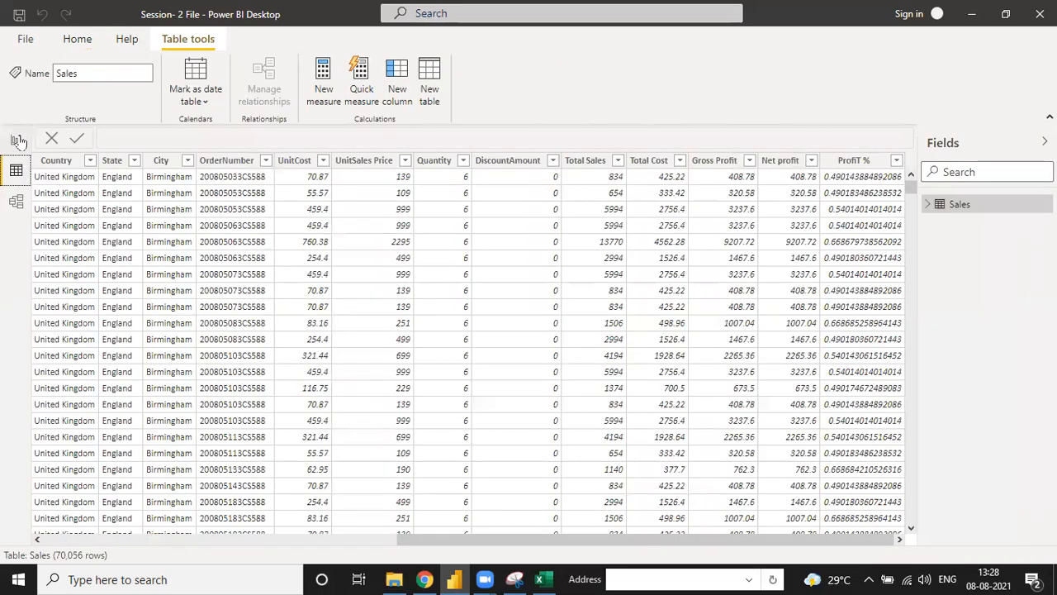
{"action": "left_click", "coordinate": [17, 140]}
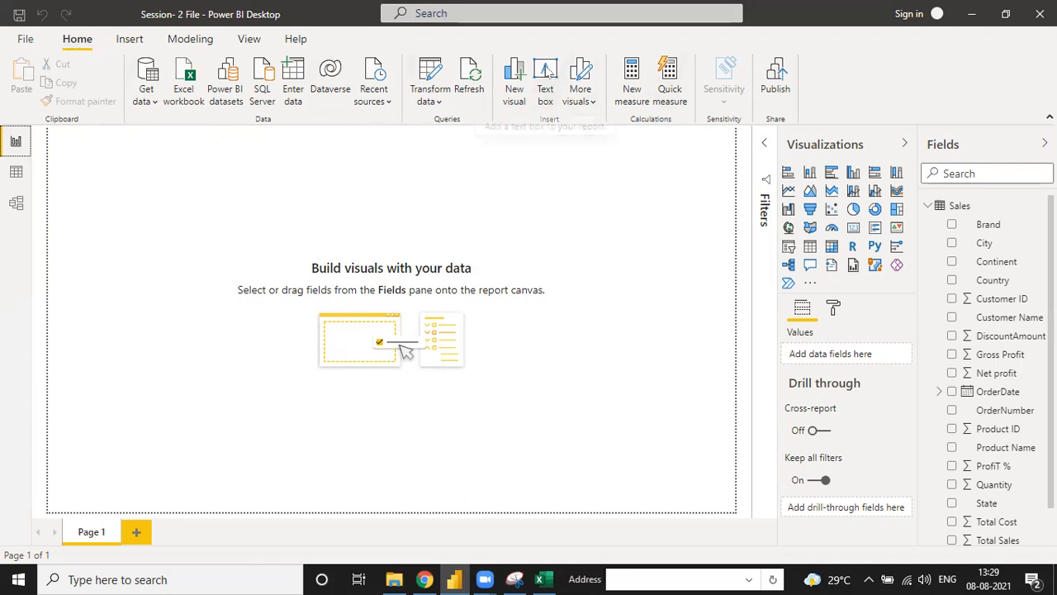
- Add a text box to the report page, widen it and enter the heading "Sales Dashboard"
{"action": "left_click", "coordinate": [545, 81]}
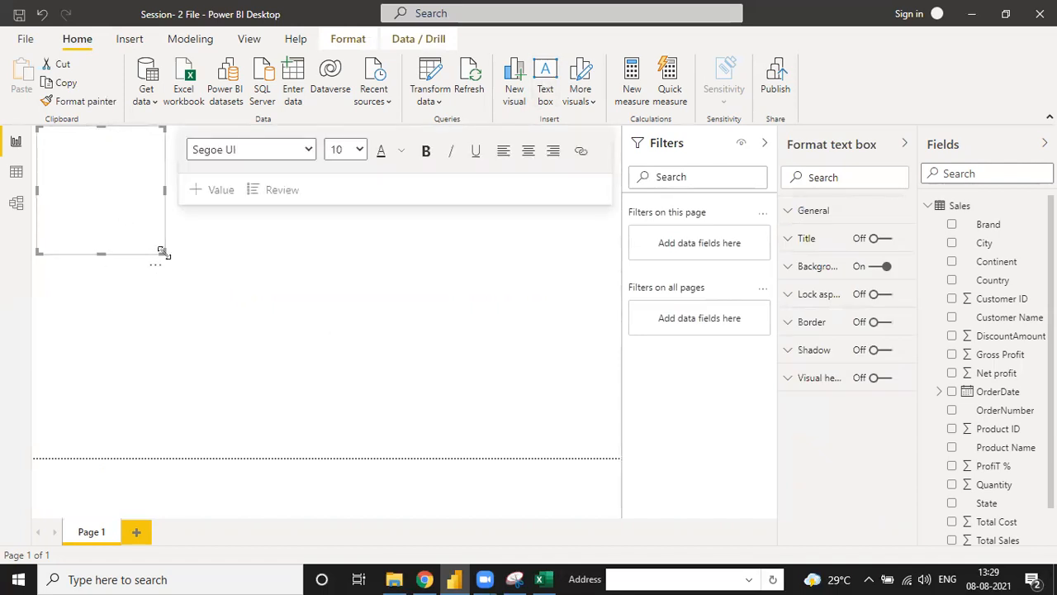
{"action": "left_click_drag", "start_coordinate": [166, 253], "coordinate": [307, 251]}
{"action": "left_click", "coordinate": [120, 156]}
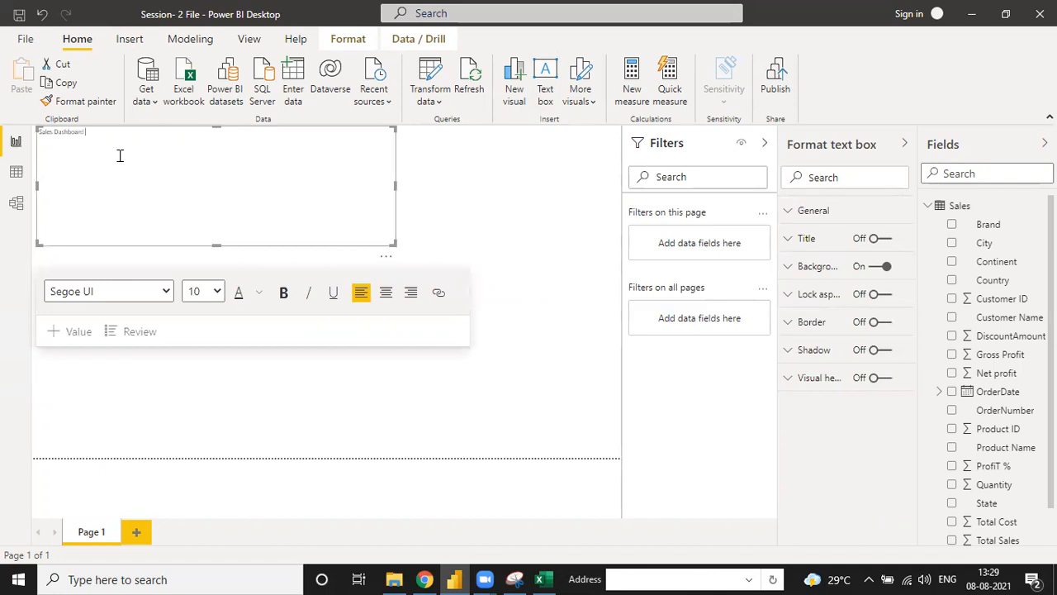
- Switch to the Excel workbook, check which years the OrderDate column covers, and return to Power BI Desktop
{"action": "left_click", "coordinate": [541, 579]}
{"action": "left_click", "coordinate": [89, 235]}
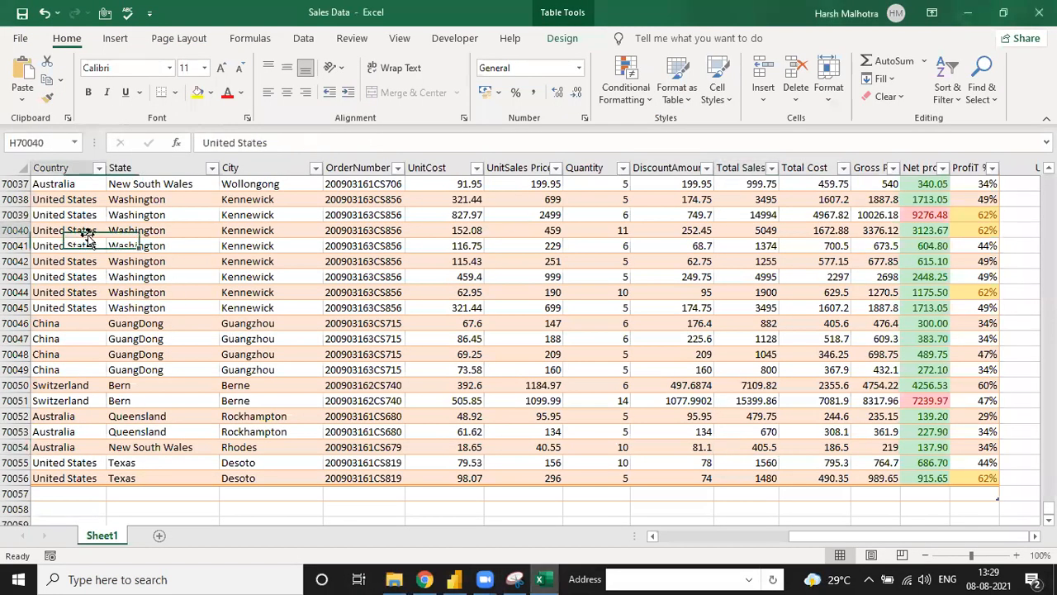
{"action": "key", "text": "ctrl+Up"}
{"action": "key", "text": "ctrl+Left"}
{"action": "key", "text": "ctrl+shift+l"}
{"action": "key", "text": "ctrl+shift+l"}
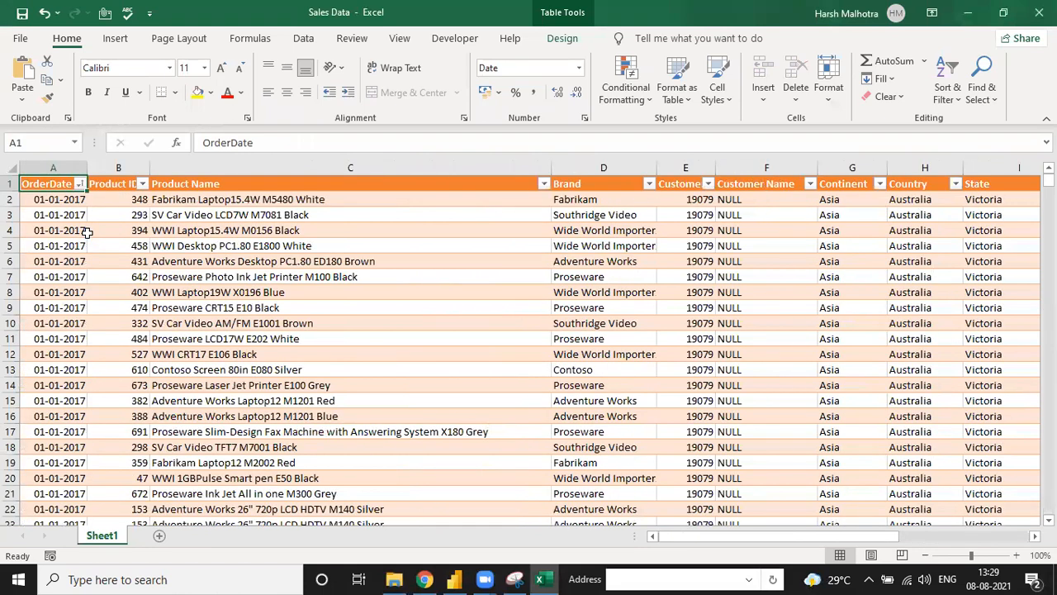
{"action": "left_click", "coordinate": [80, 183]}
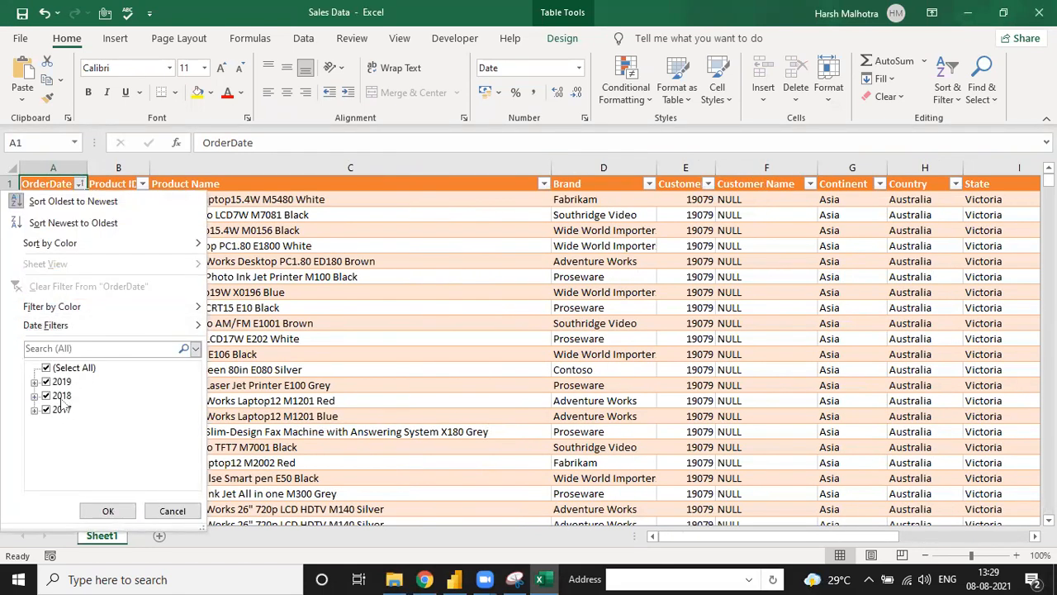
{"action": "left_click", "coordinate": [231, 385]}
{"action": "key", "text": "alt+Tab"}
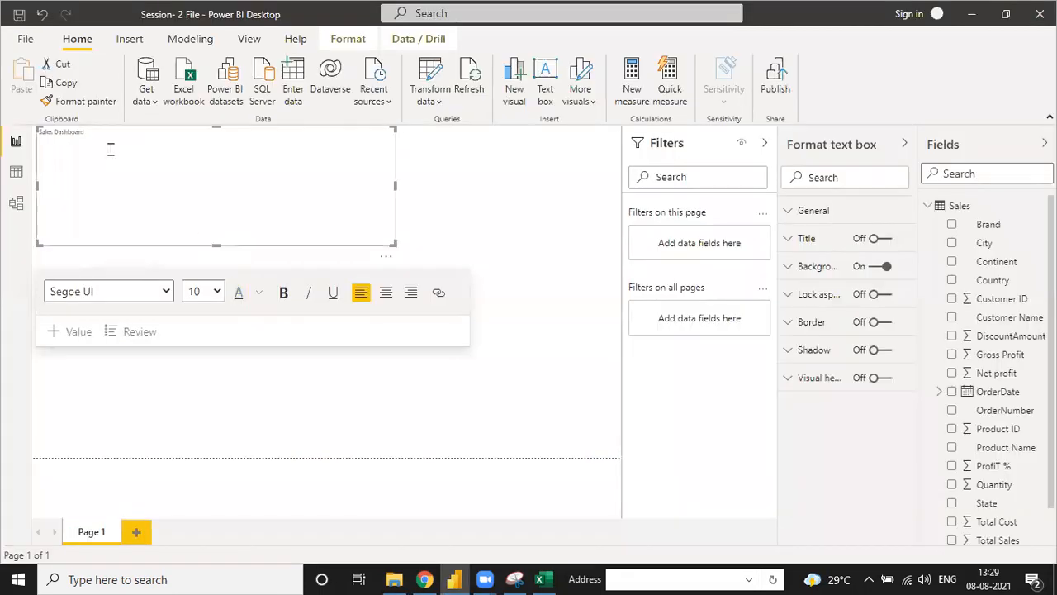
- Extend the heading to "Sales Dashboard 2017-2019" and format it in bold 40-point Comic Sans MS
{"action": "type", "text": "2017-2"}
{"action": "key", "text": "ctrl+a"}
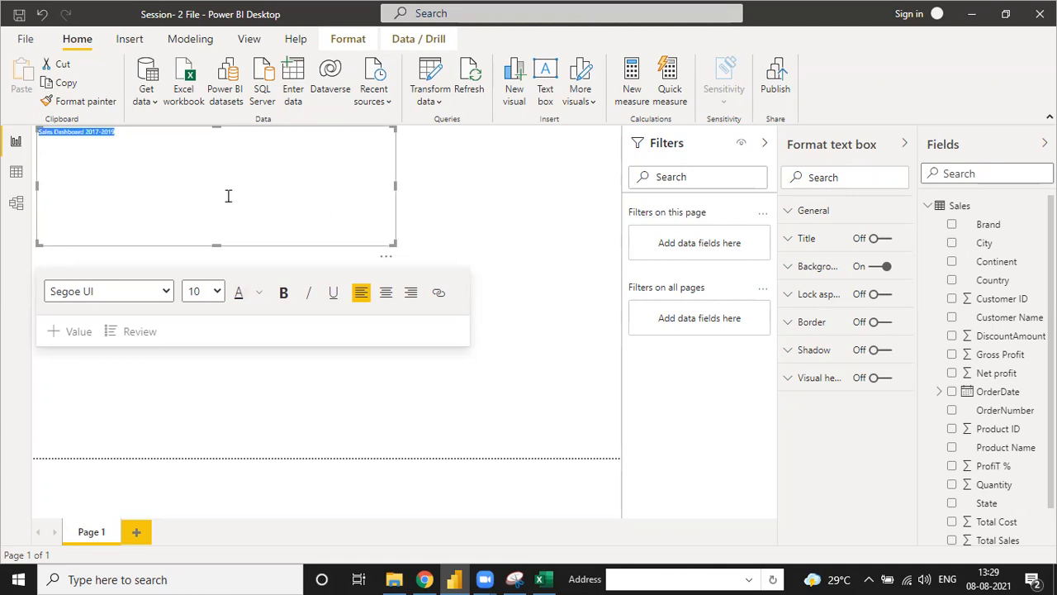
{"action": "left_click", "coordinate": [217, 292]}
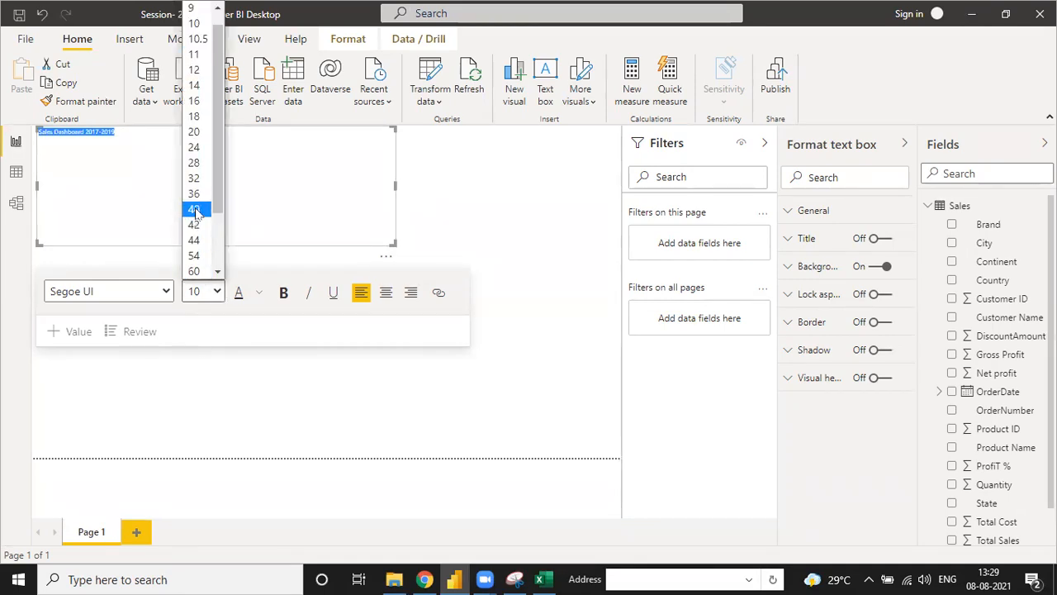
{"action": "left_click", "coordinate": [196, 209]}
{"action": "left_click", "coordinate": [136, 291]}
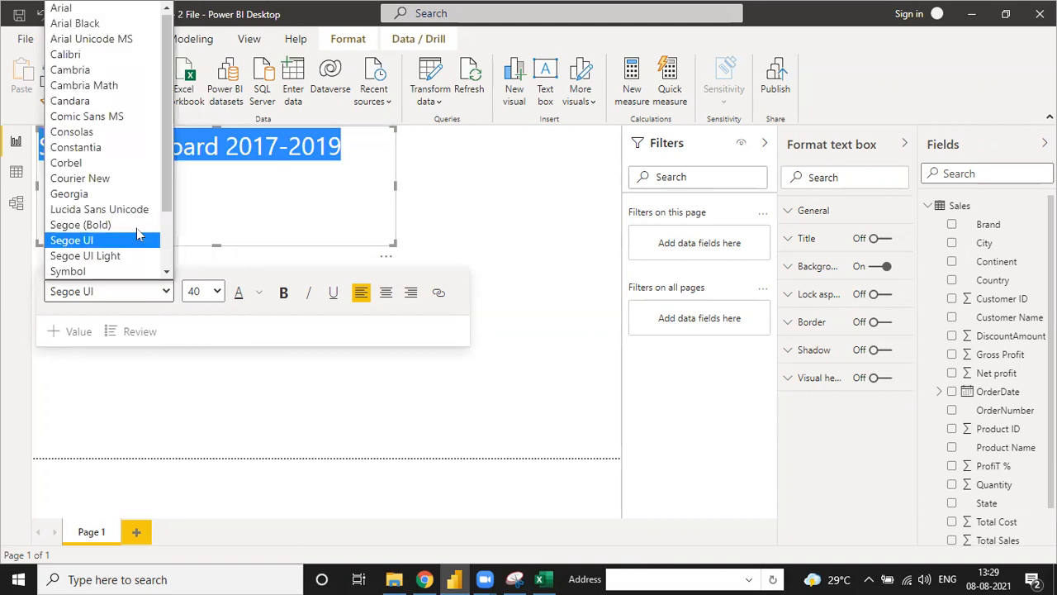
{"action": "left_click", "coordinate": [87, 115]}
{"action": "left_click", "coordinate": [284, 294]}
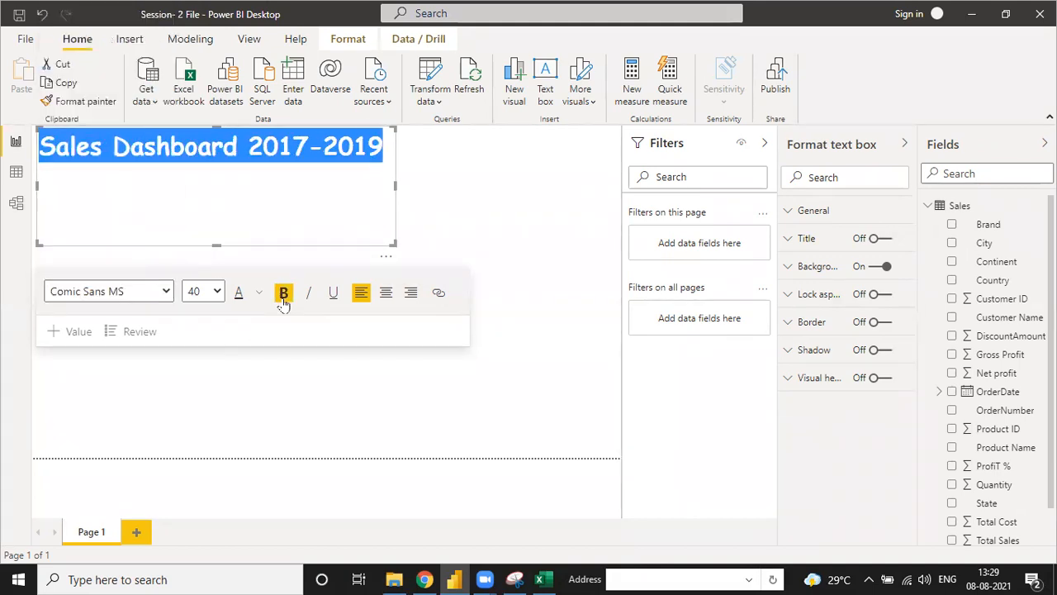
- Shrink the heading text box to fit its text with a border and shadow, and collapse the Filters pane
{"action": "left_click", "coordinate": [394, 242]}
{"action": "left_click_drag", "start_coordinate": [395, 247], "coordinate": [396, 166]}
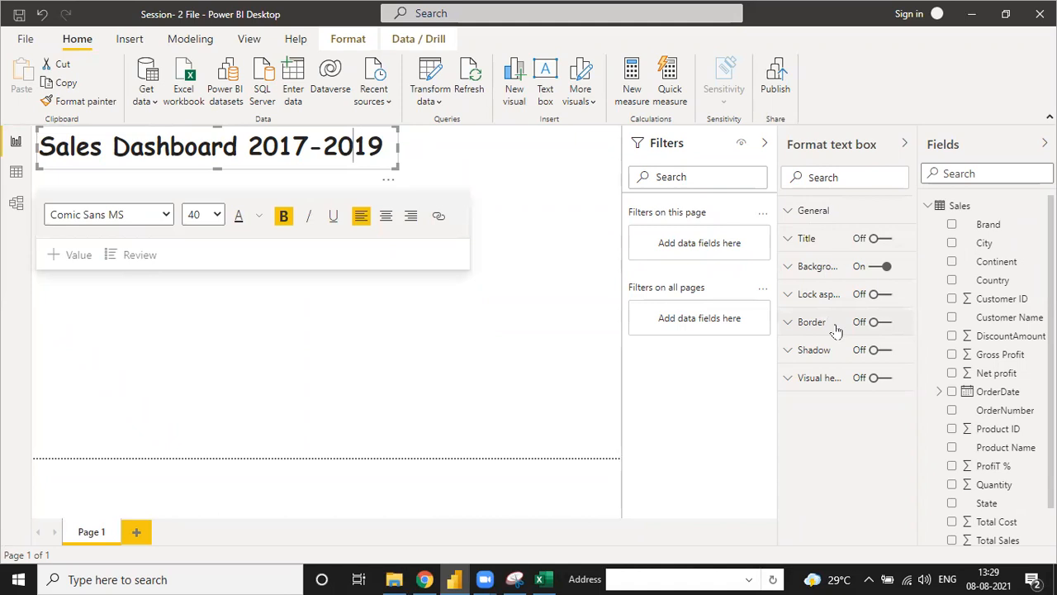
{"action": "left_click", "coordinate": [875, 322]}
{"action": "left_click", "coordinate": [878, 350]}
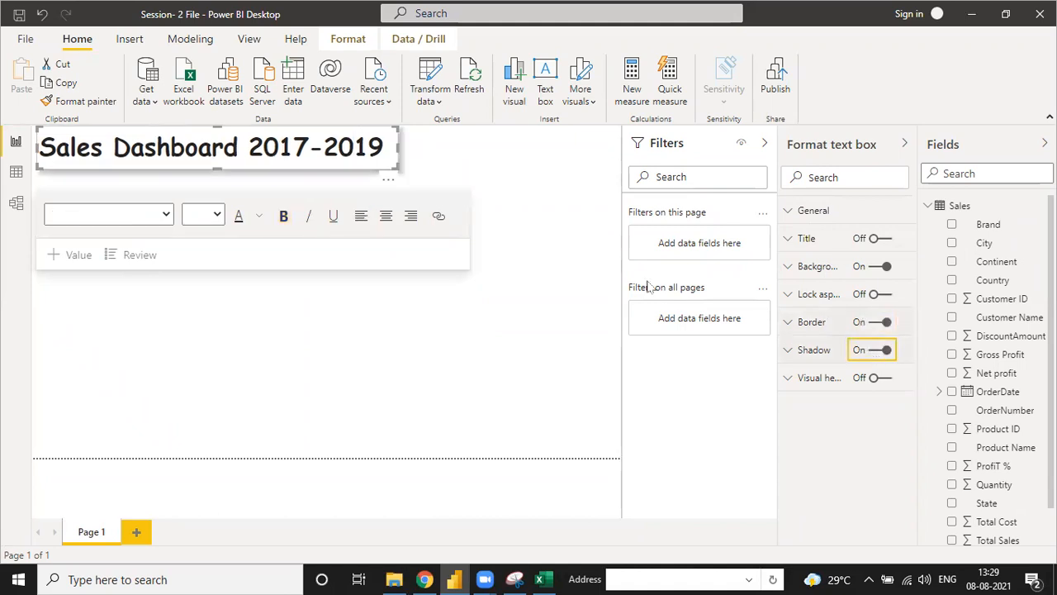
{"action": "left_click", "coordinate": [558, 182]}
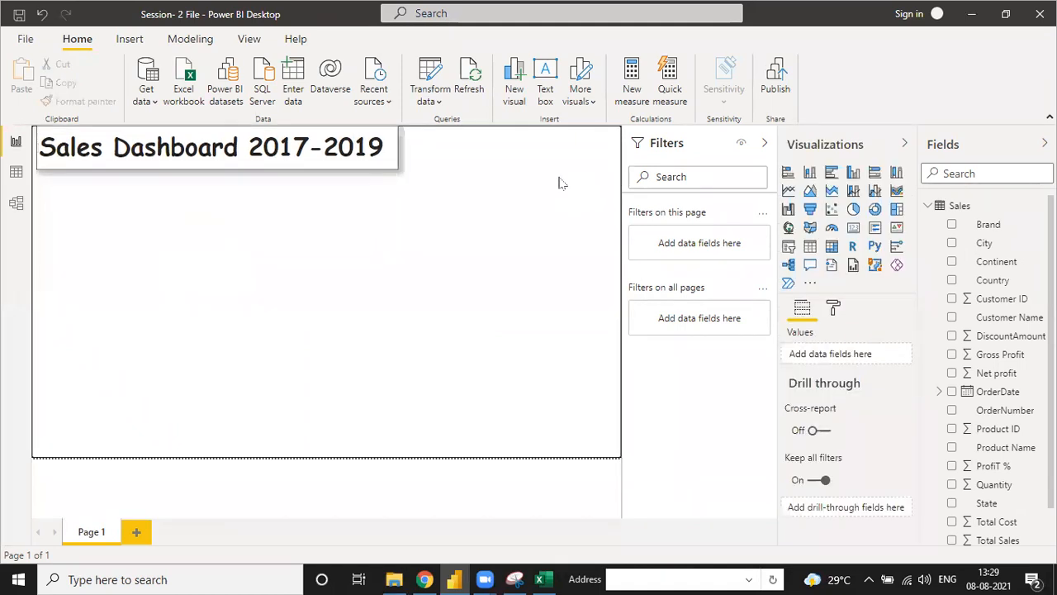
{"action": "left_click", "coordinate": [765, 143]}
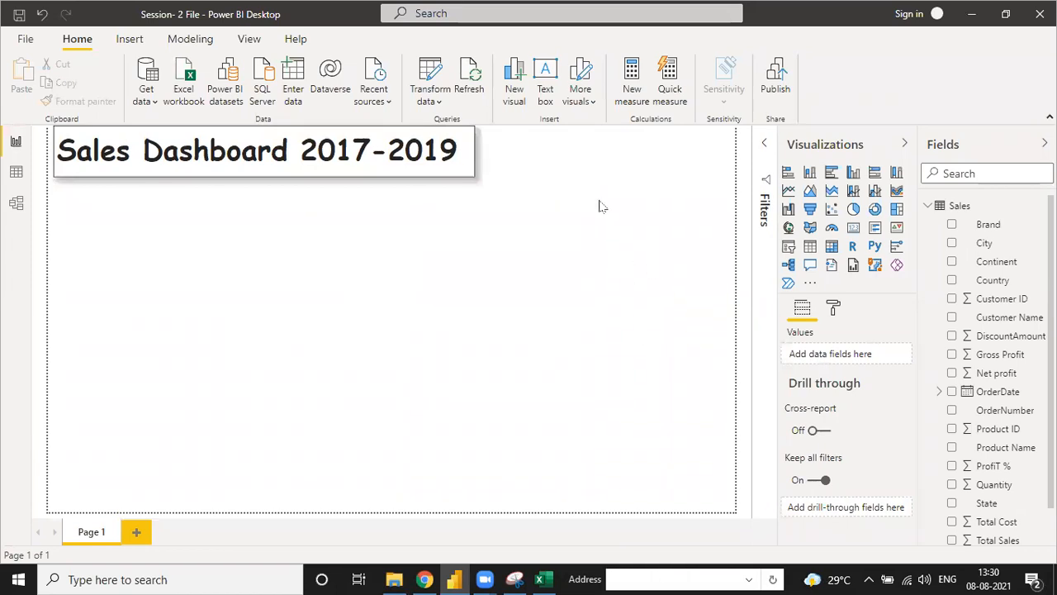
{"action": "double_click", "coordinate": [603, 239]}
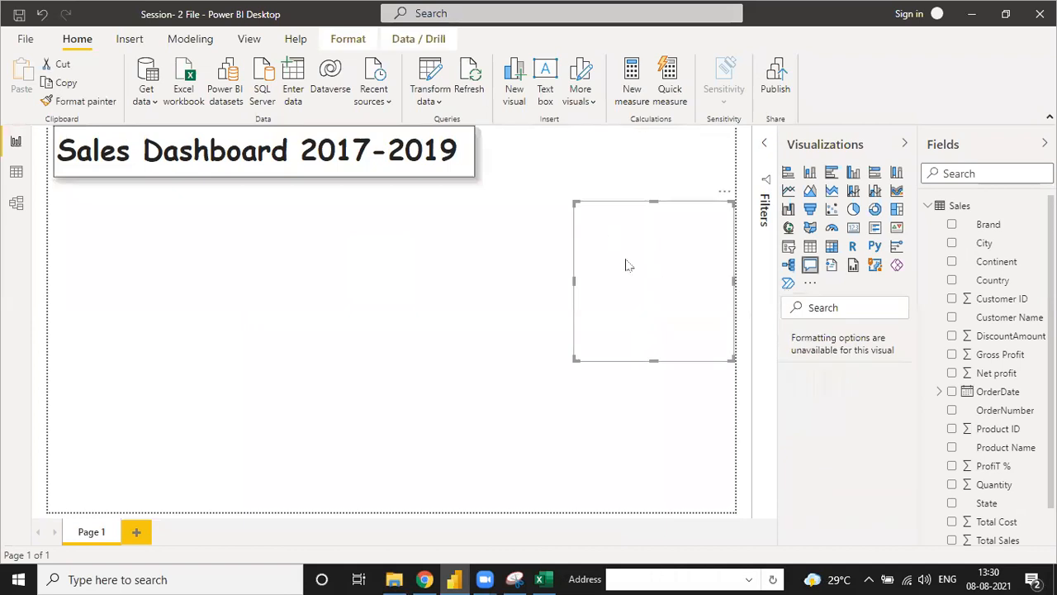
{"action": "left_click", "coordinate": [723, 199]}
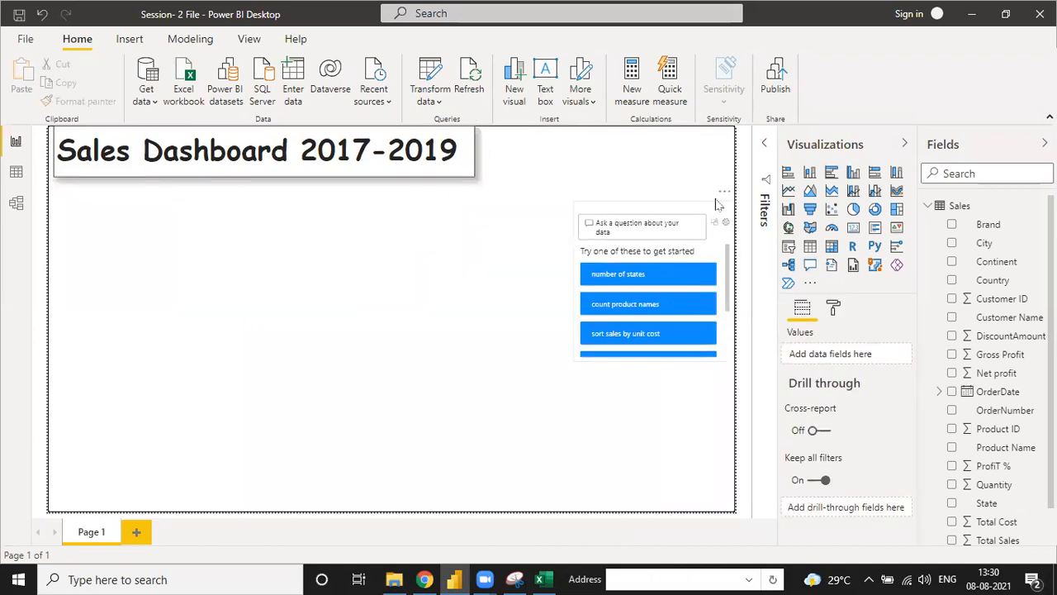
{"action": "left_click", "coordinate": [719, 203]}
{"action": "left_click", "coordinate": [753, 210]}
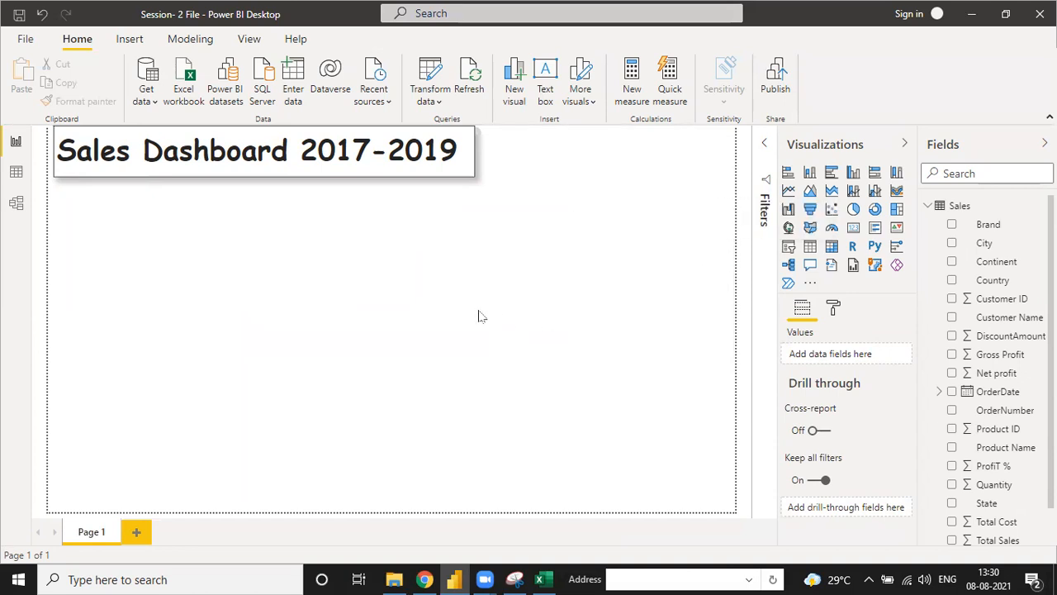
- Open the page's formatting settings and look over the Page information options
{"action": "left_click", "coordinate": [833, 309]}
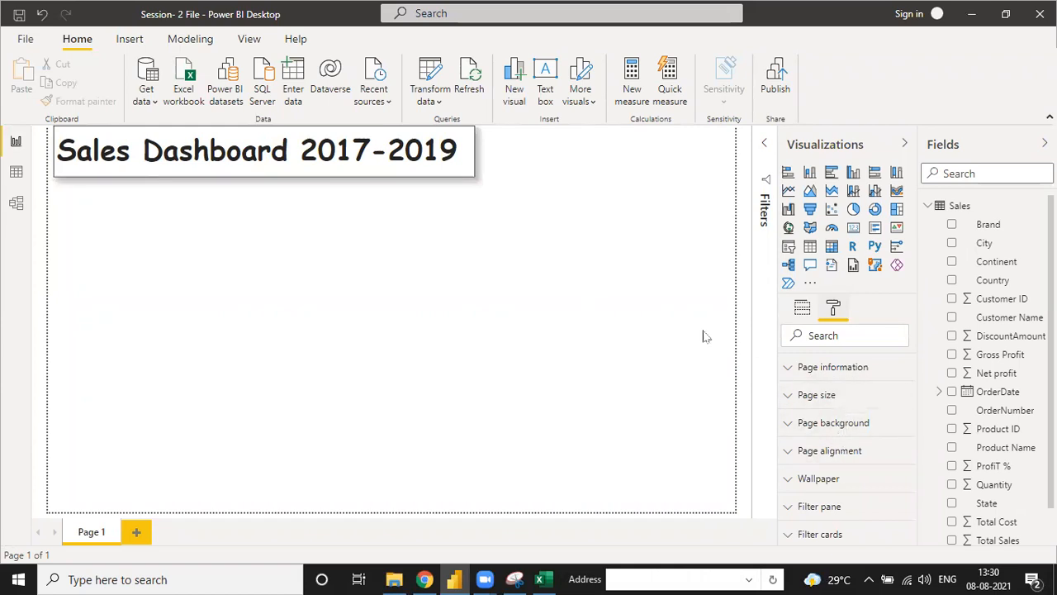
{"action": "left_click", "coordinate": [789, 369]}
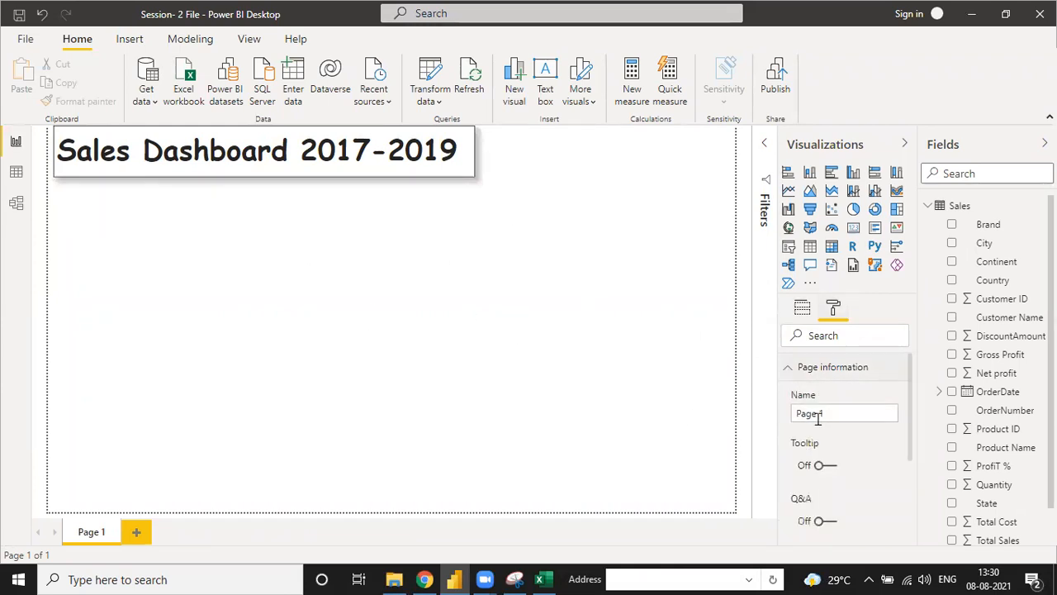
{"action": "left_click", "coordinate": [788, 368]}
- Try the Letter, 4:3, Tooltip and Custom page size types and set the page back to 16:9
{"action": "left_click", "coordinate": [789, 401]}
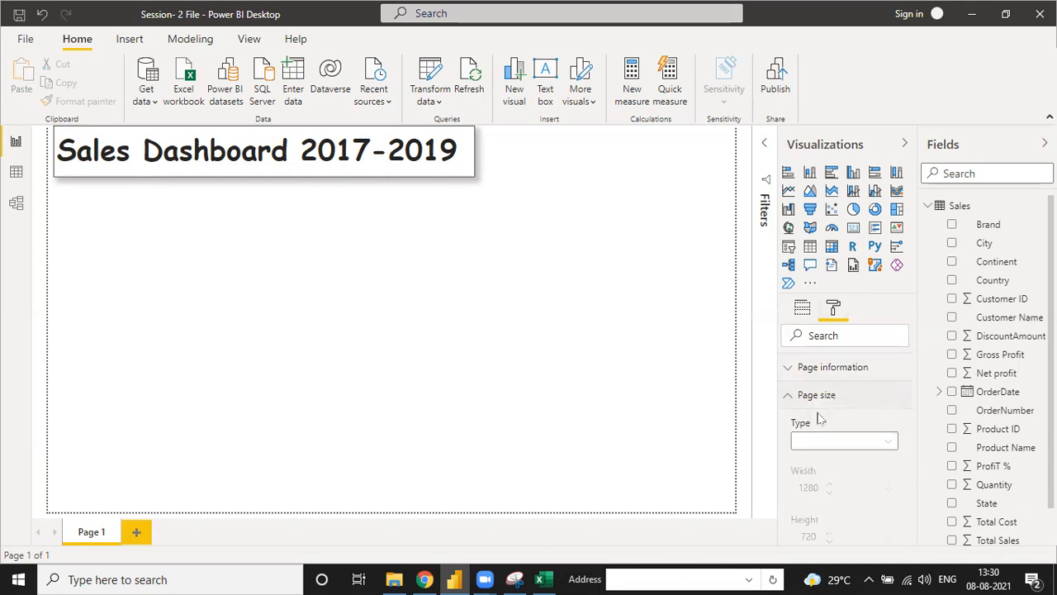
{"action": "left_click", "coordinate": [890, 446]}
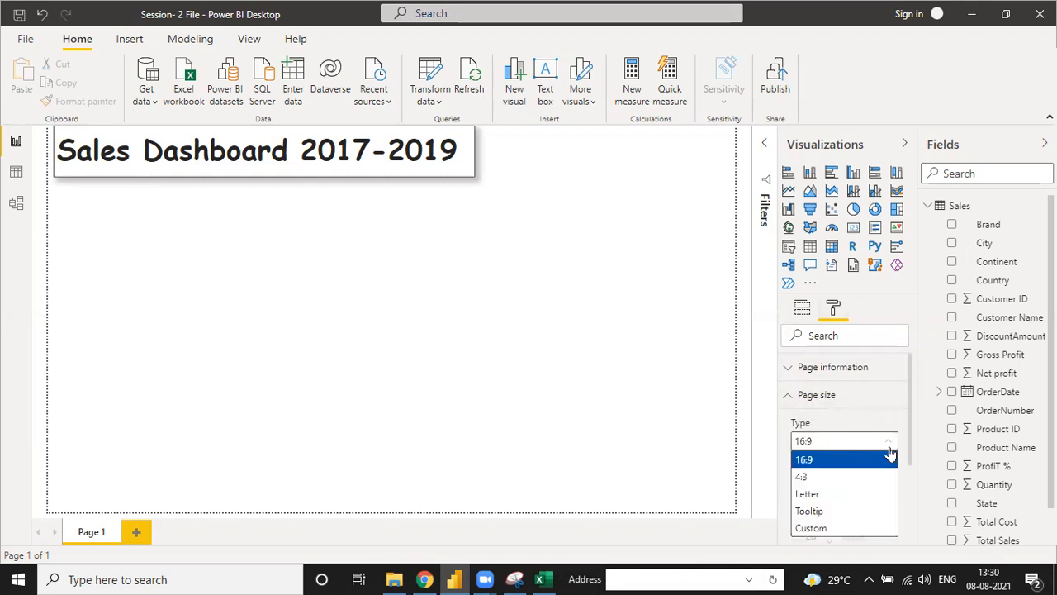
{"action": "left_click", "coordinate": [808, 494]}
{"action": "left_click", "coordinate": [818, 441]}
{"action": "left_click", "coordinate": [816, 459]}
{"action": "left_click", "coordinate": [832, 440]}
{"action": "left_click", "coordinate": [826, 477]}
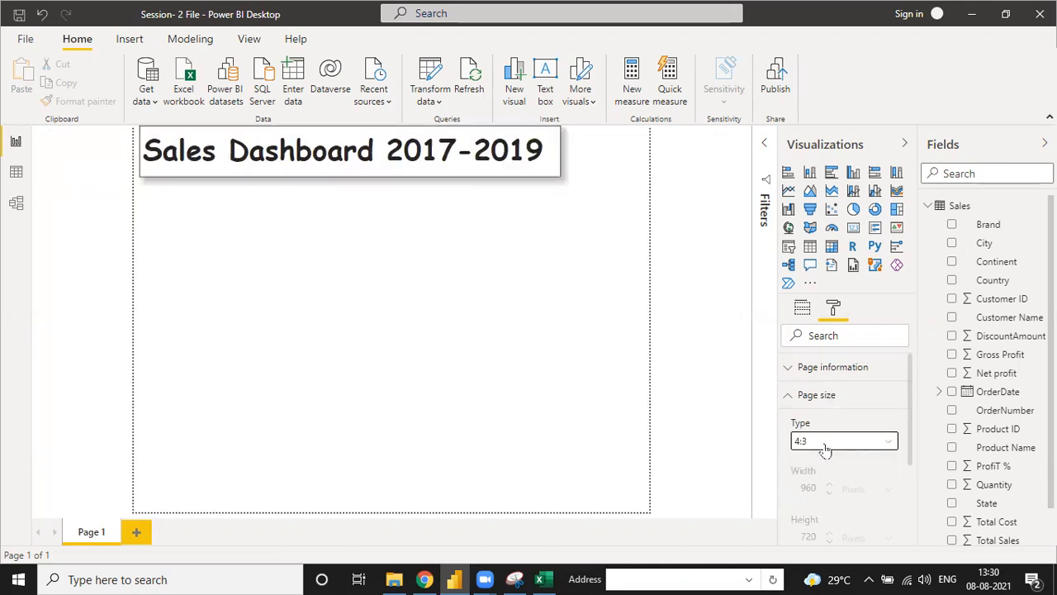
{"action": "left_click", "coordinate": [825, 449]}
{"action": "left_click", "coordinate": [822, 510]}
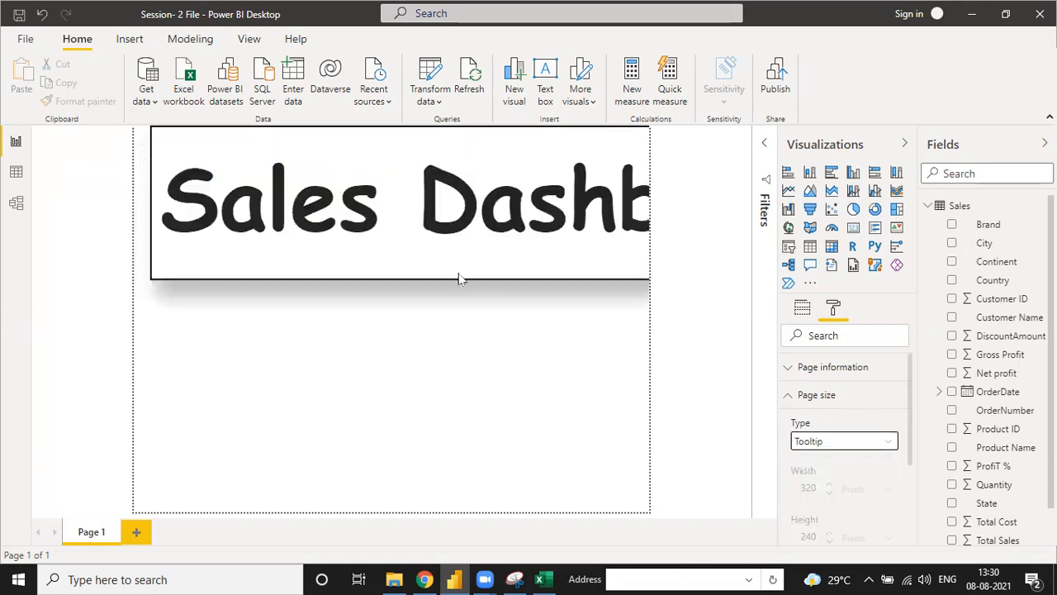
{"action": "left_click", "coordinate": [813, 444]}
{"action": "left_click", "coordinate": [821, 525]}
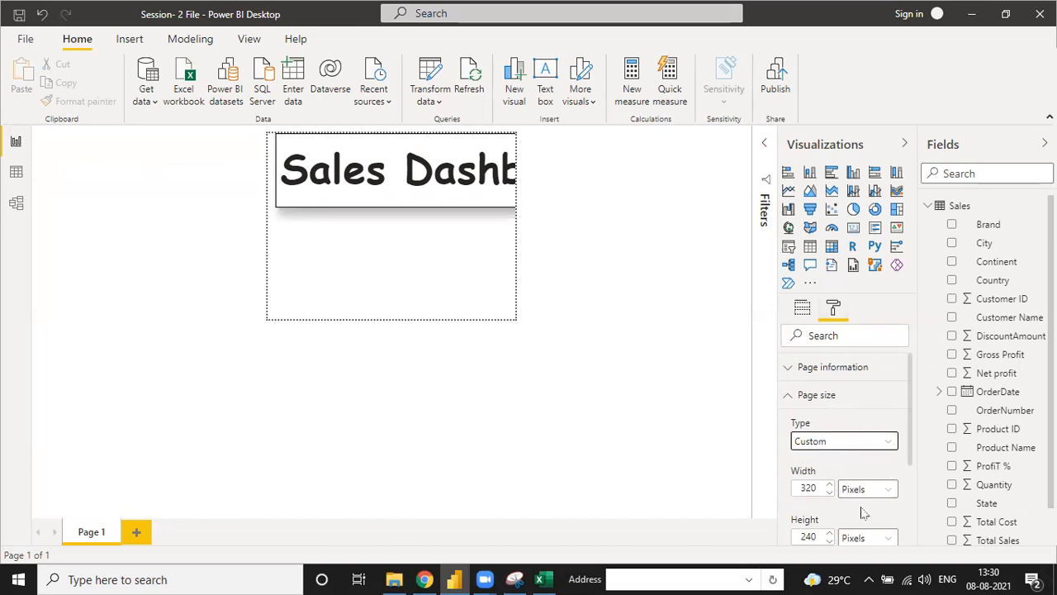
{"action": "left_click", "coordinate": [828, 445]}
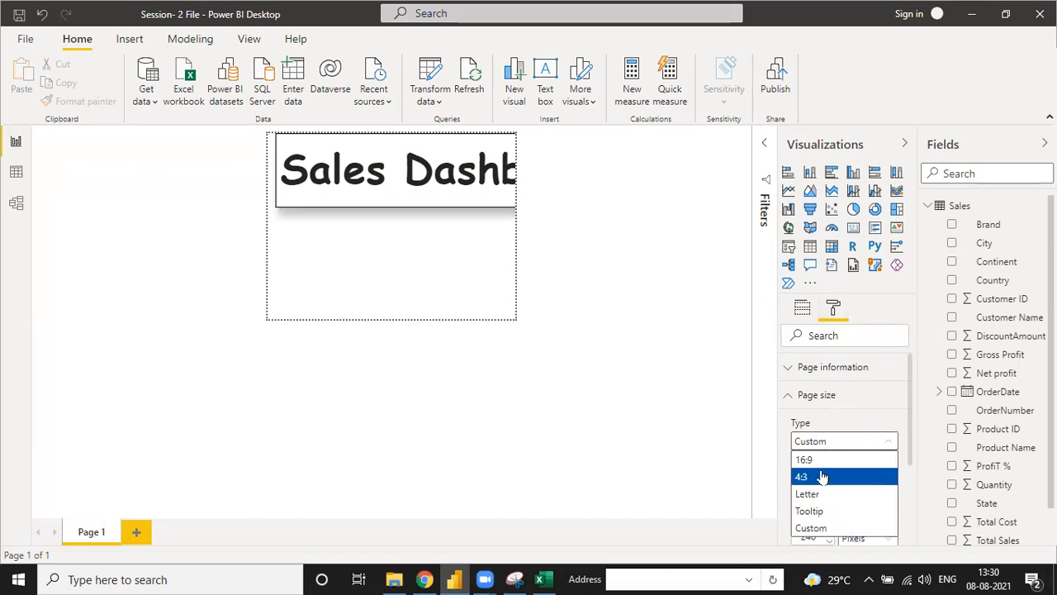
{"action": "left_click", "coordinate": [805, 459]}
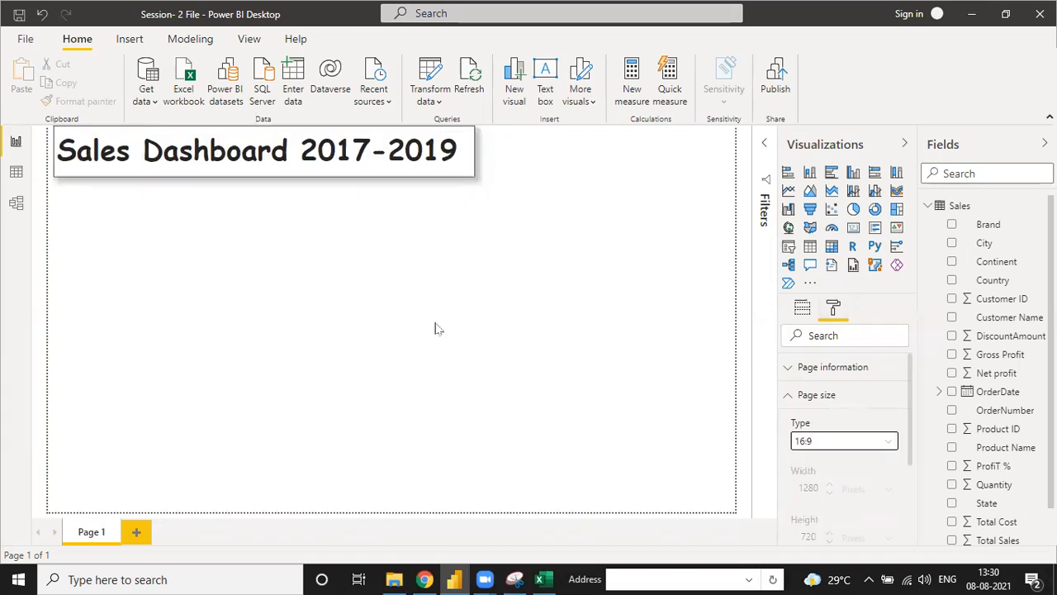
{"action": "left_click", "coordinate": [795, 395]}
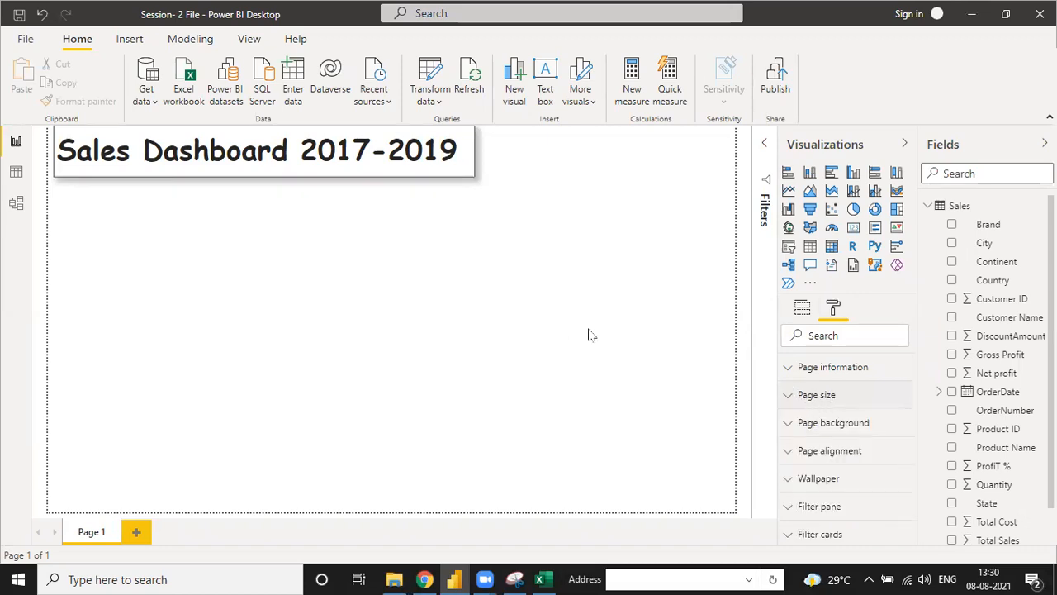
- Set the page background to the lightest yellow theme shade with 33% transparency
{"action": "left_click", "coordinate": [785, 423]}
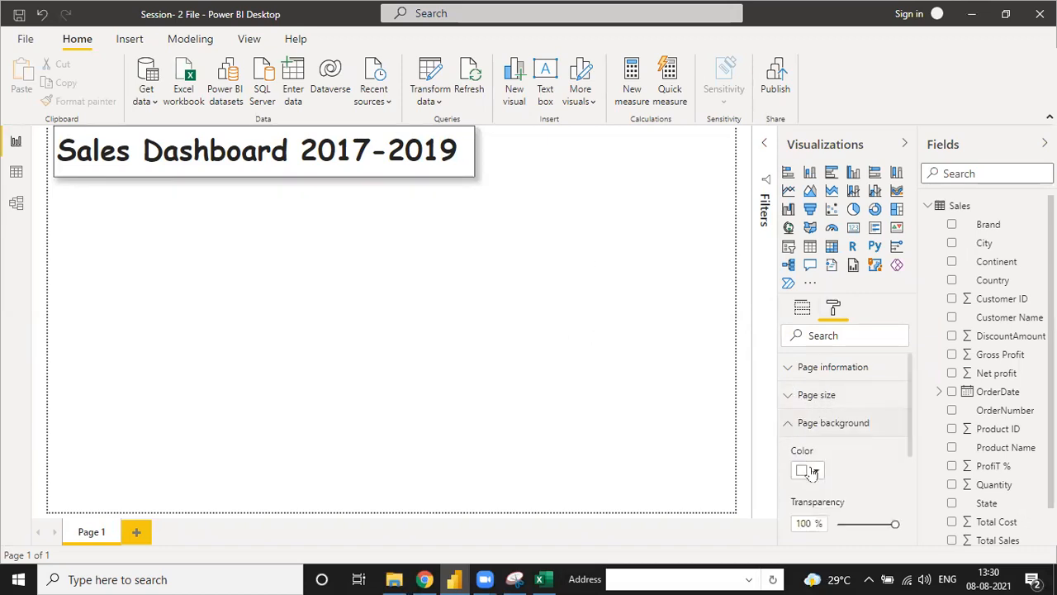
{"action": "left_click", "coordinate": [812, 470]}
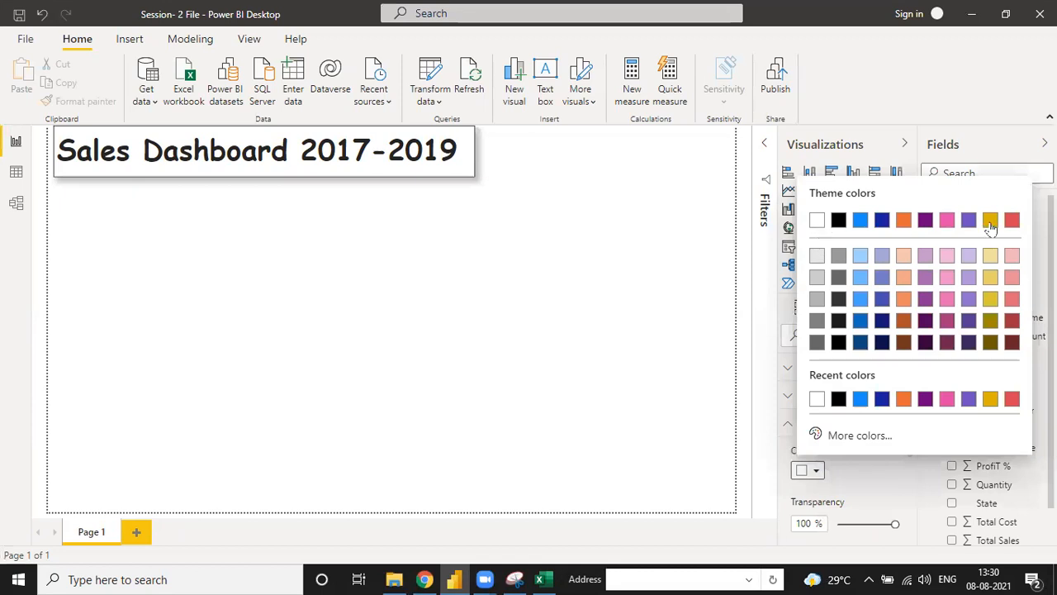
{"action": "left_click", "coordinate": [990, 257]}
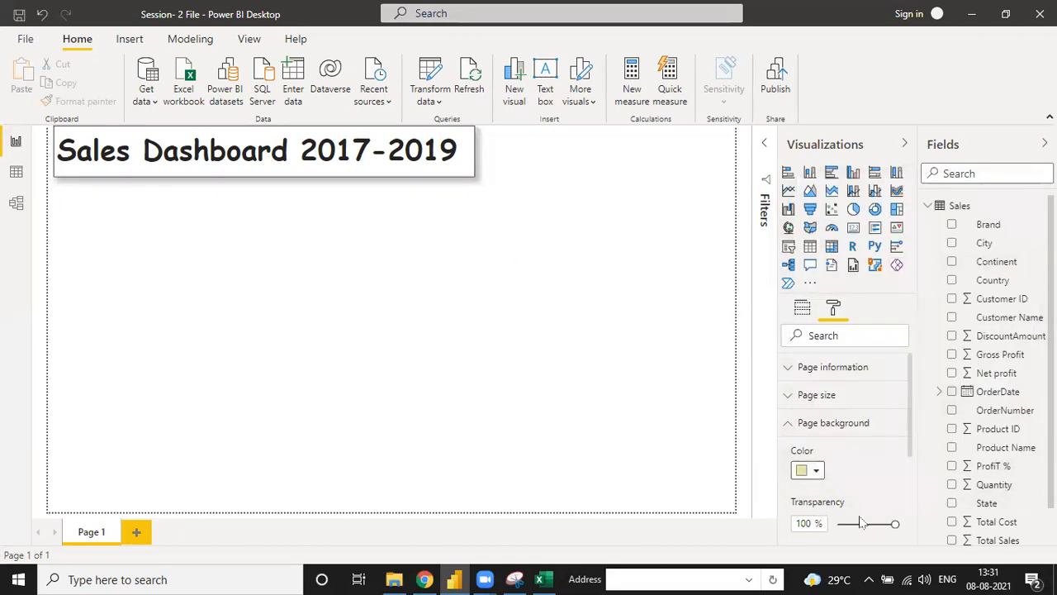
{"action": "left_click_drag", "start_coordinate": [895, 524], "coordinate": [857, 524]}
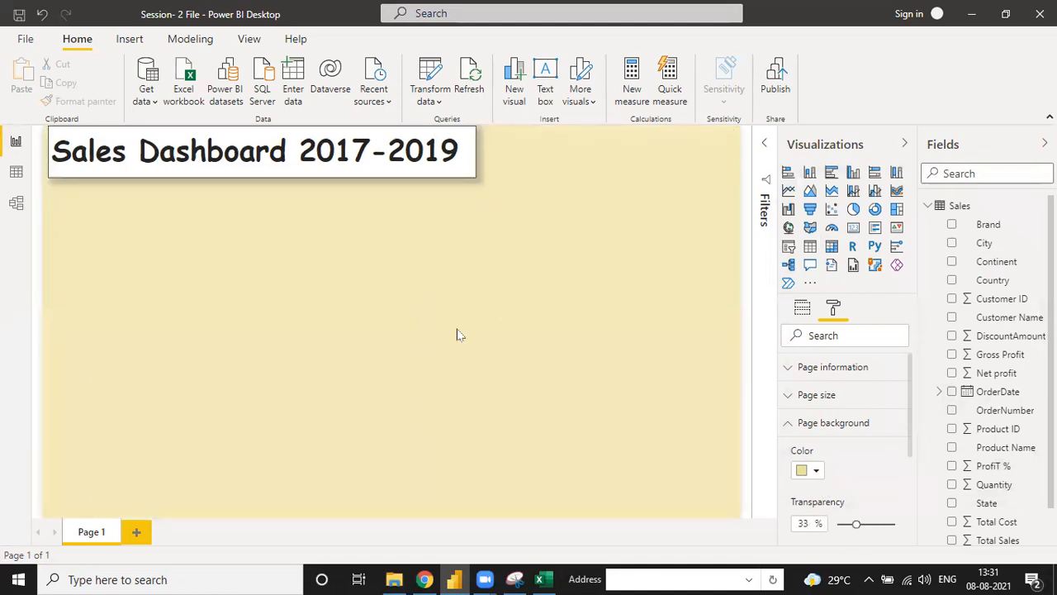
- Try another vertical alignment for the page and set it back to Top
{"action": "scroll", "coordinate": [814, 422], "scroll_direction": "down", "scroll_amount": 5}
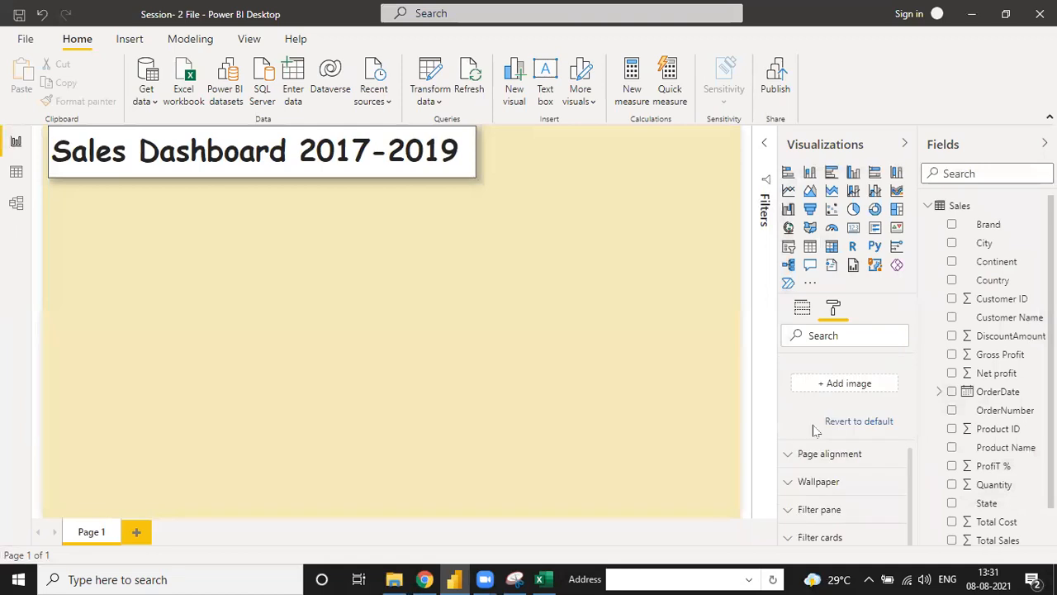
{"action": "left_click", "coordinate": [788, 455]}
{"action": "left_click", "coordinate": [879, 505]}
{"action": "left_click", "coordinate": [835, 535]}
{"action": "left_click", "coordinate": [836, 505]}
{"action": "left_click", "coordinate": [831, 517]}
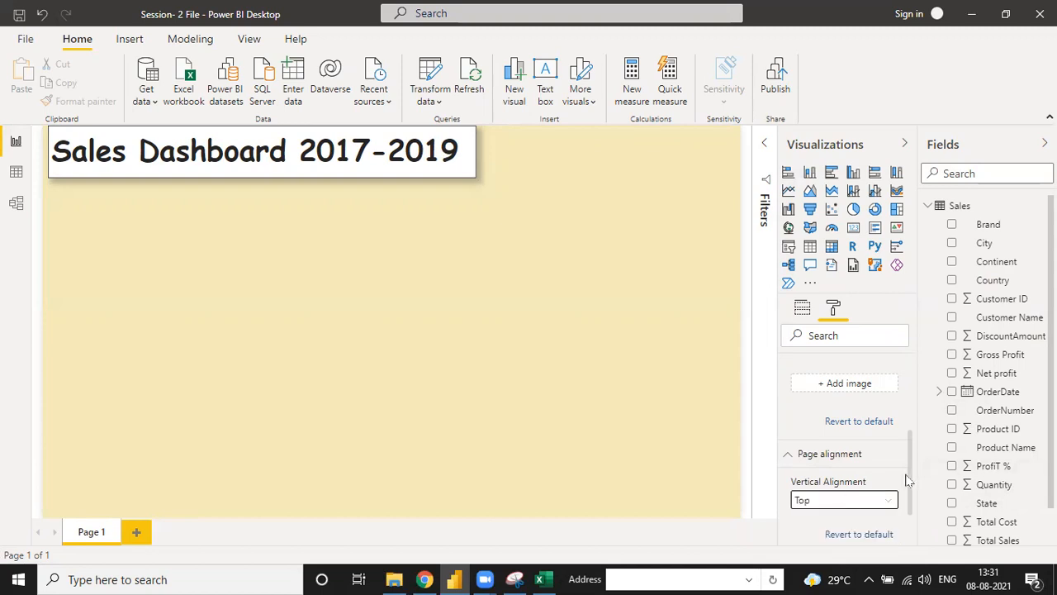
{"action": "left_click_drag", "start_coordinate": [909, 506], "coordinate": [909, 545]}
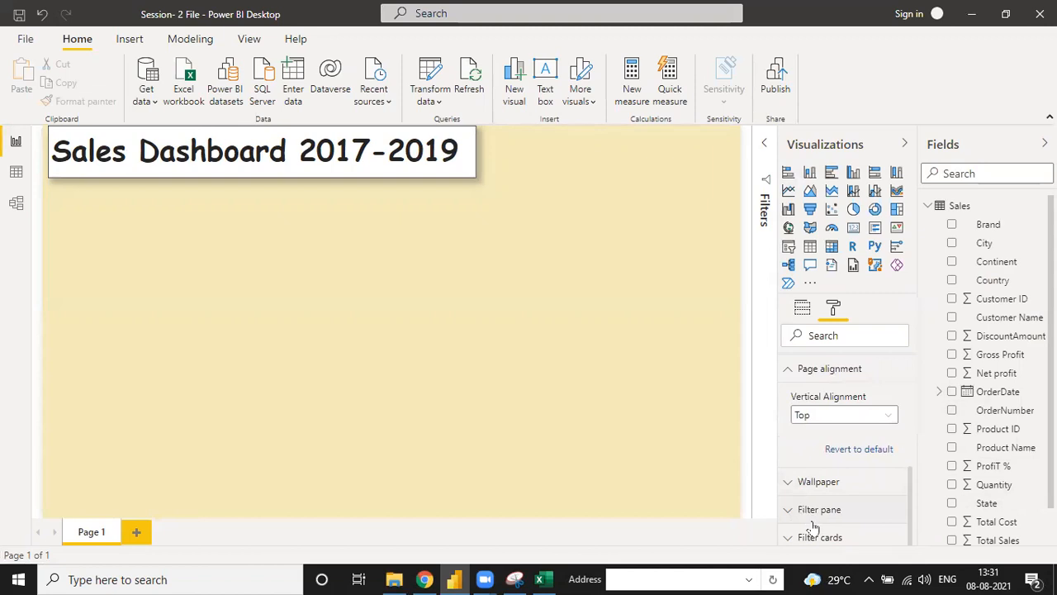
{"action": "scroll", "coordinate": [807, 440], "scroll_direction": "up", "scroll_amount": 5}
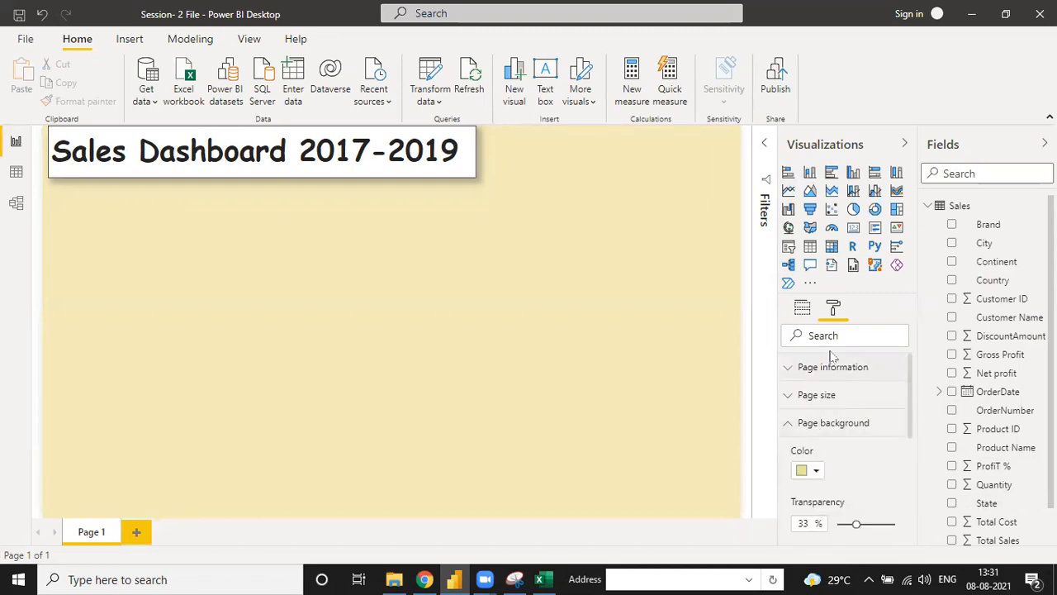
{"action": "left_click", "coordinate": [379, 245]}
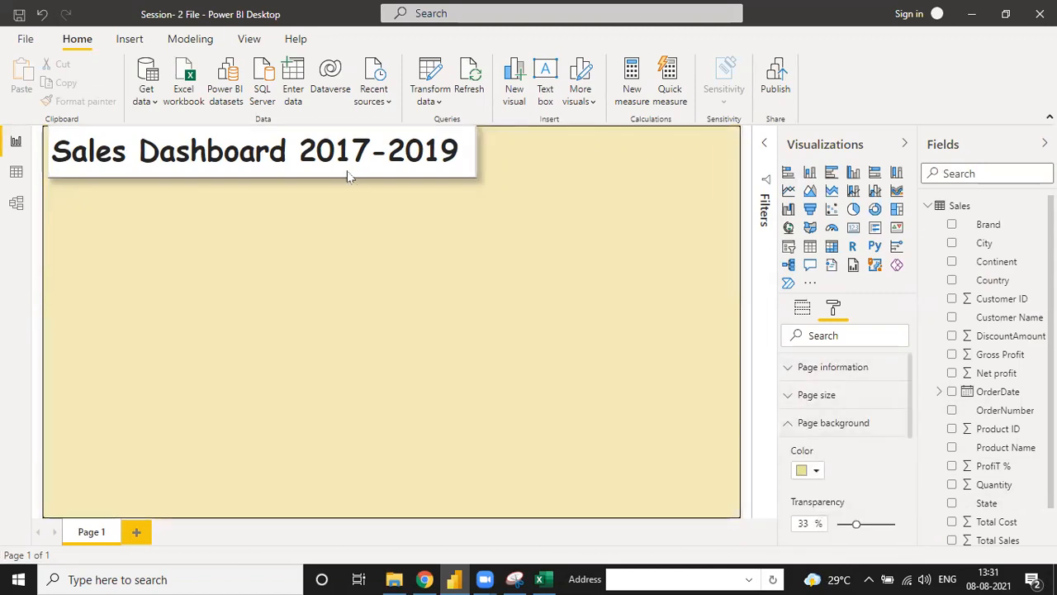
- Set the heading text box's X position to 1 and look over its other General and Lock aspect settings
{"action": "left_click", "coordinate": [258, 150]}
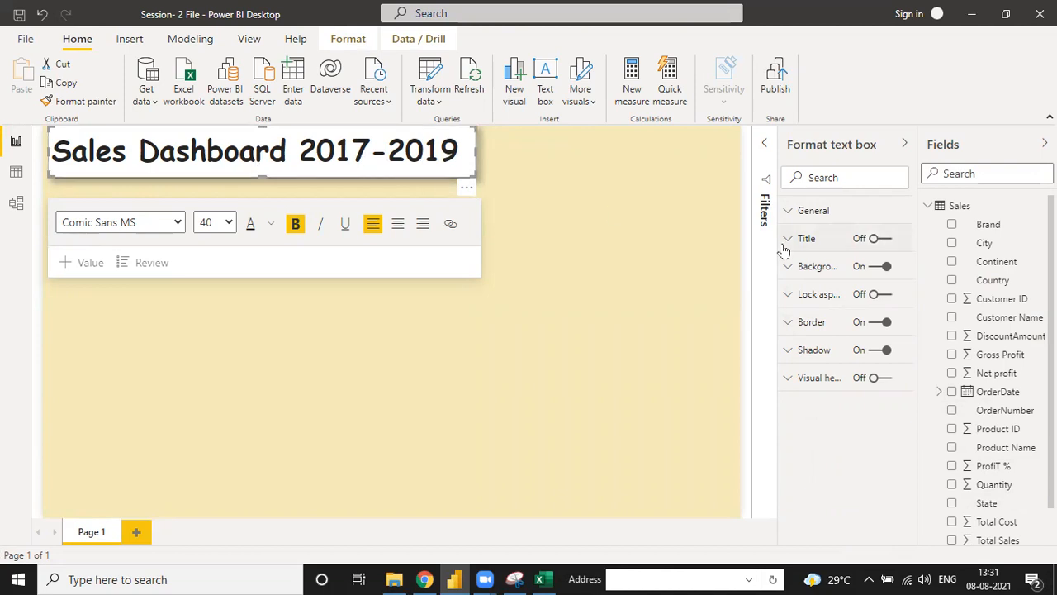
{"action": "left_click", "coordinate": [789, 214]}
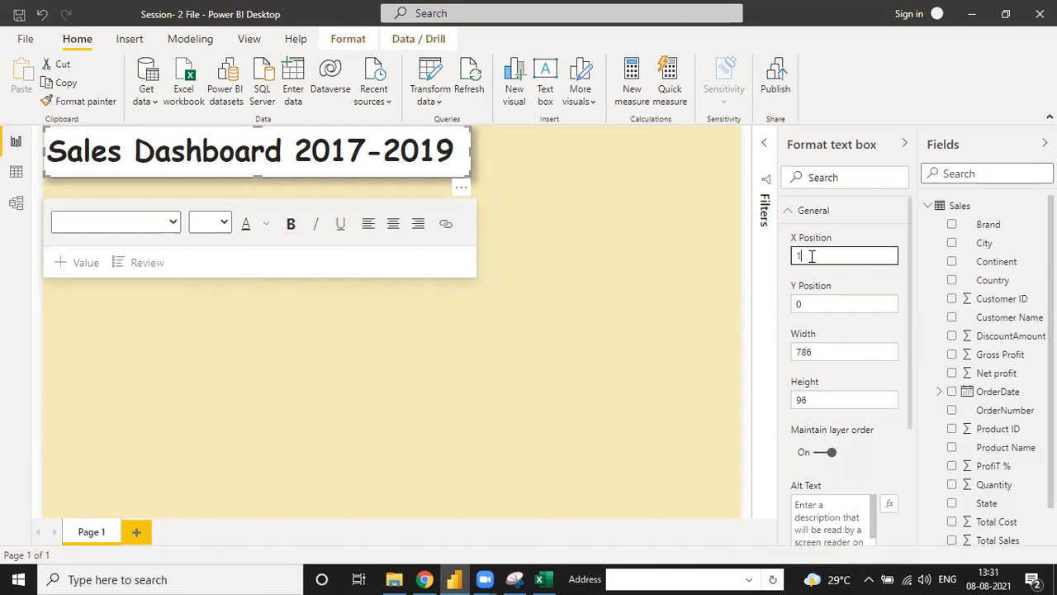
{"action": "left_click", "coordinate": [828, 302]}
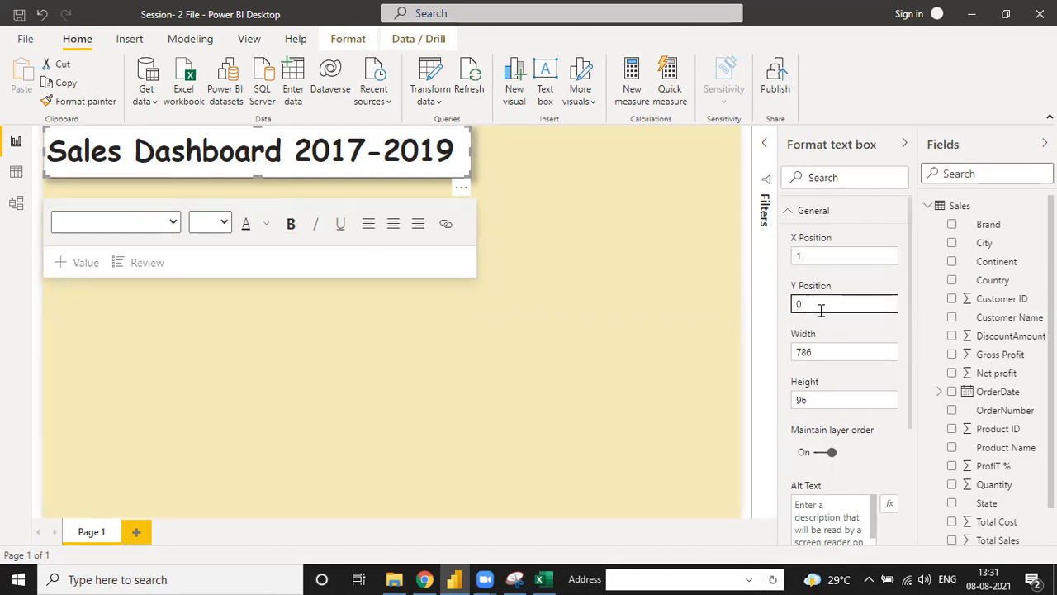
{"action": "left_click", "coordinate": [833, 400]}
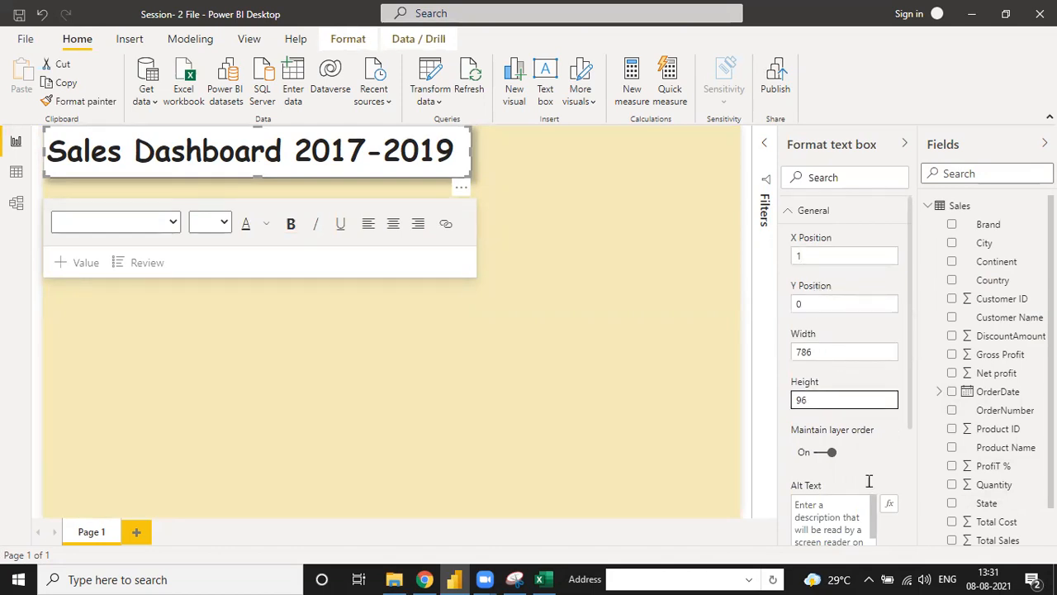
{"action": "scroll", "coordinate": [868, 481], "scroll_direction": "down", "scroll_amount": 3}
{"action": "left_click", "coordinate": [789, 455]}
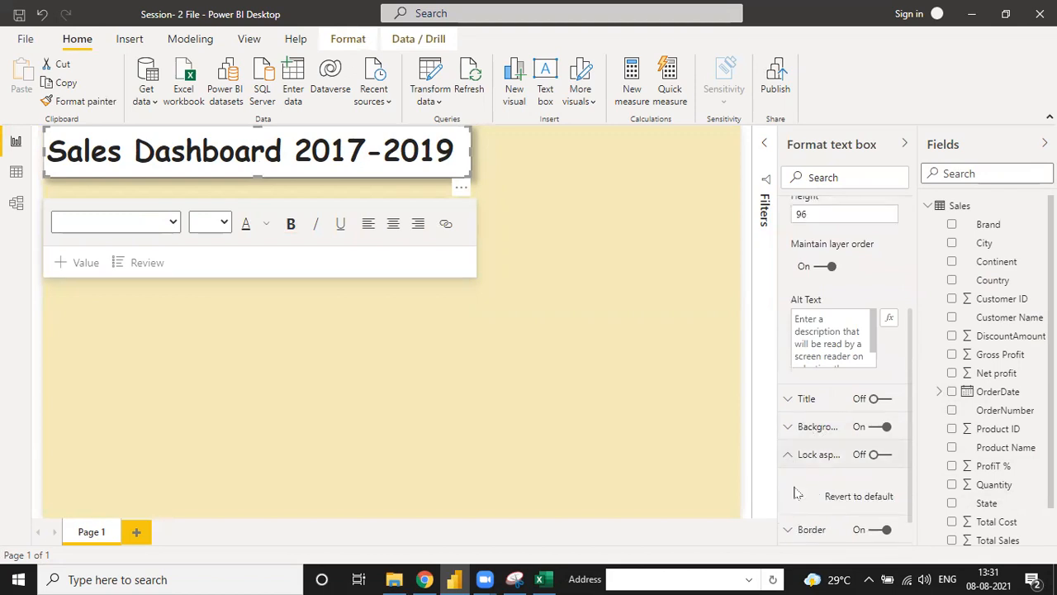
{"action": "left_click", "coordinate": [799, 456]}
- Fill the background of the Sales Dashboard 2017-2019 heading text box with the gold theme color
{"action": "left_click", "coordinate": [808, 435]}
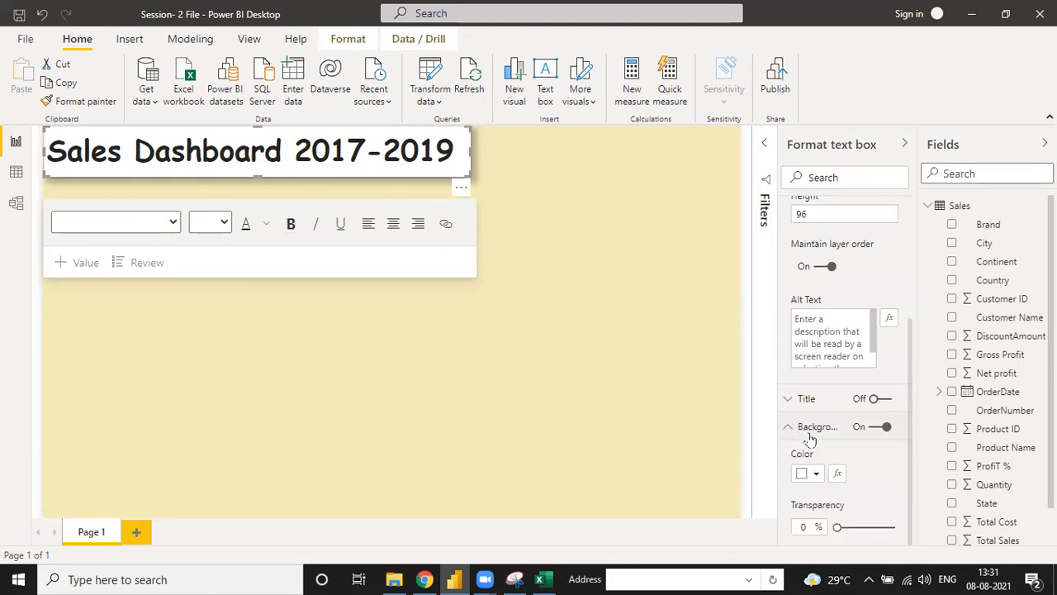
{"action": "left_click", "coordinate": [817, 474]}
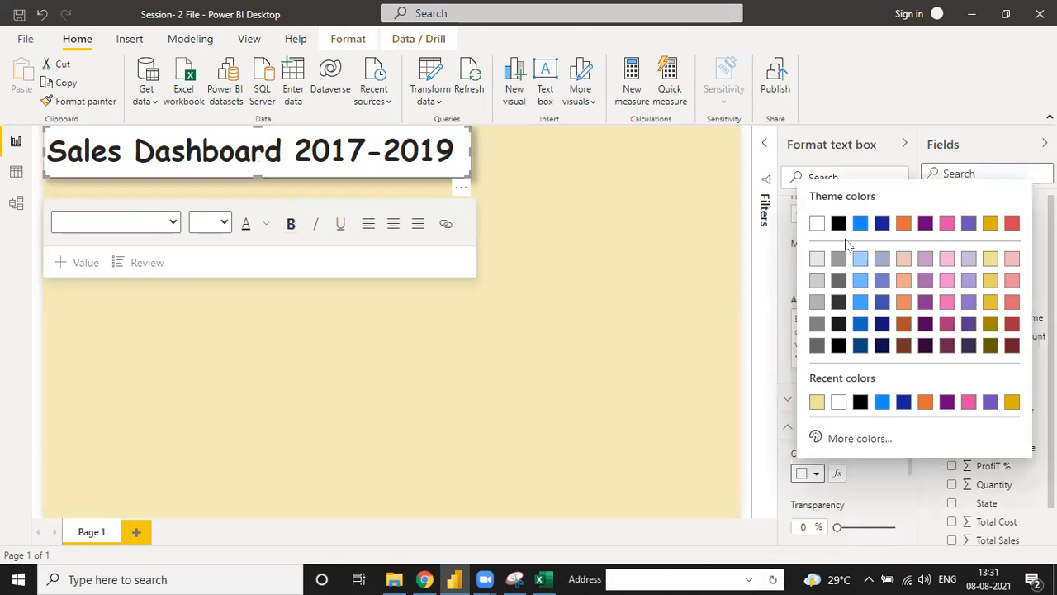
{"action": "left_click", "coordinate": [992, 226]}
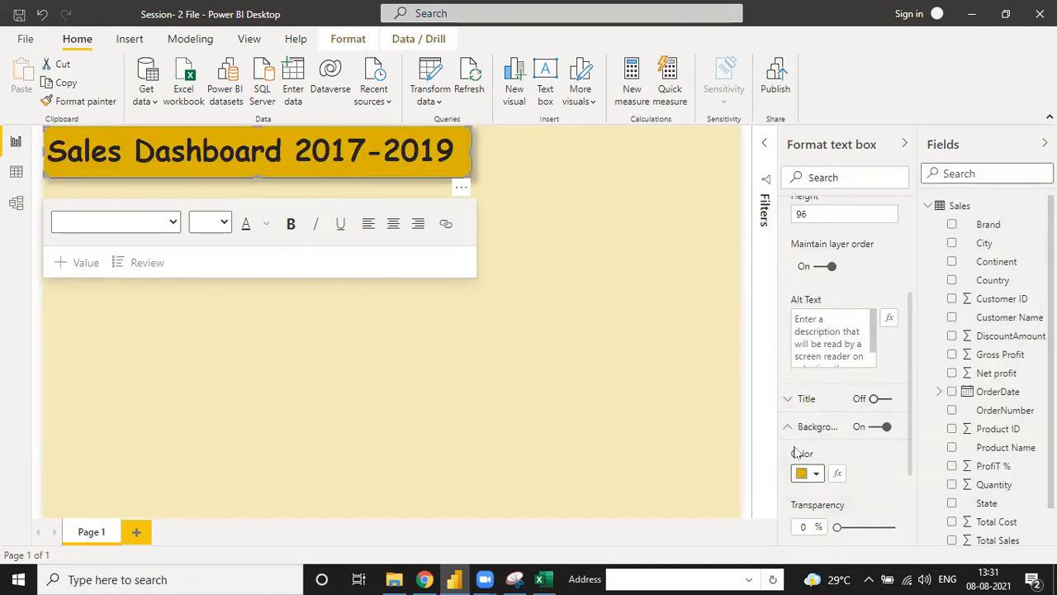
{"action": "left_click", "coordinate": [817, 426]}
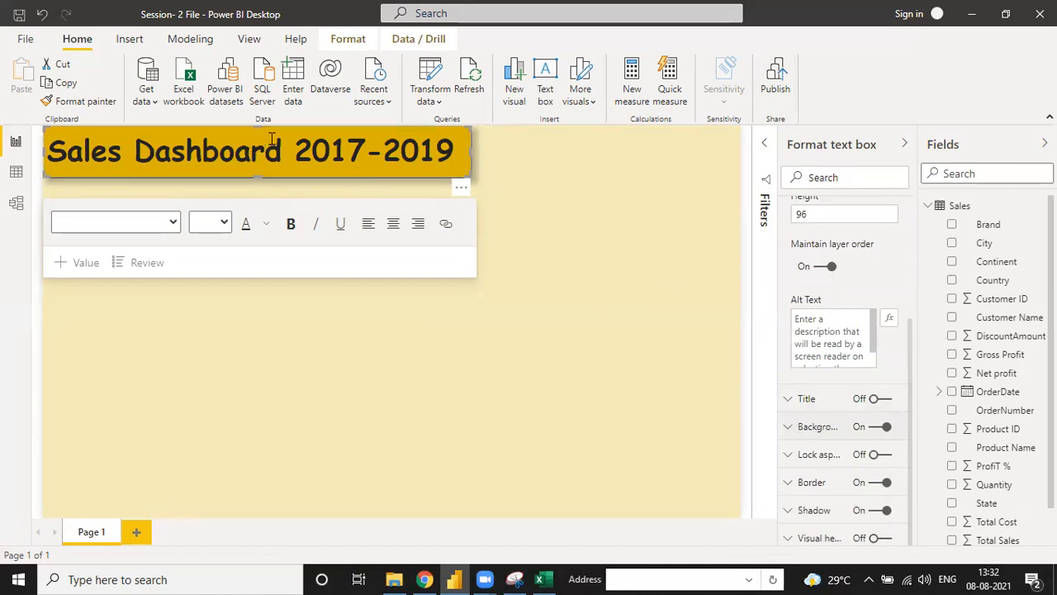
{"action": "scroll", "coordinate": [836, 343], "scroll_direction": "up", "scroll_amount": 2}
{"action": "scroll", "coordinate": [835, 347], "scroll_direction": "down", "scroll_amount": 2}
{"action": "scroll", "coordinate": [836, 348], "scroll_direction": "up", "scroll_amount": 3}
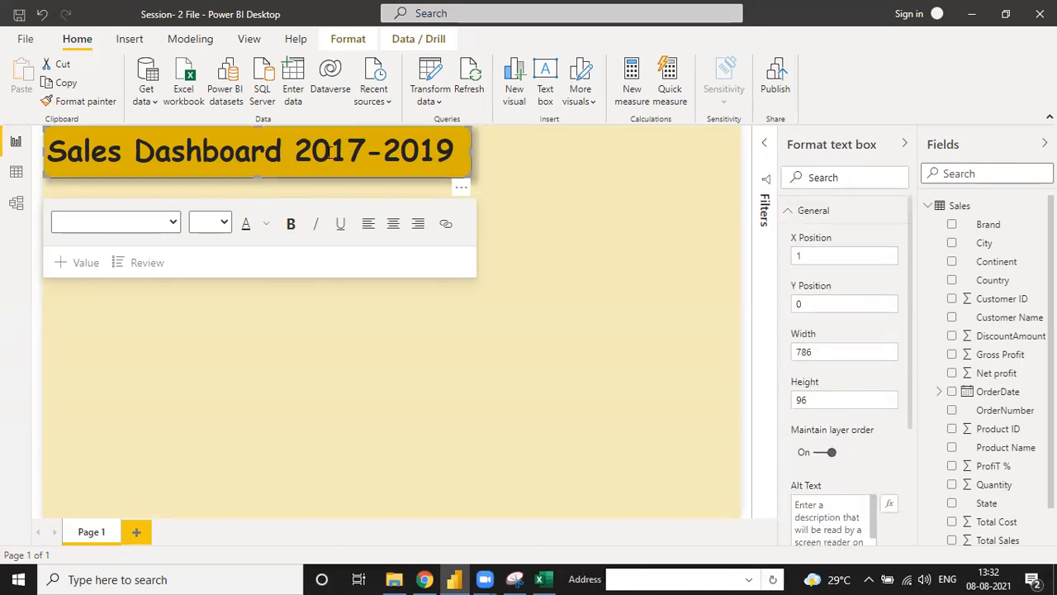
{"action": "left_click", "coordinate": [617, 196]}
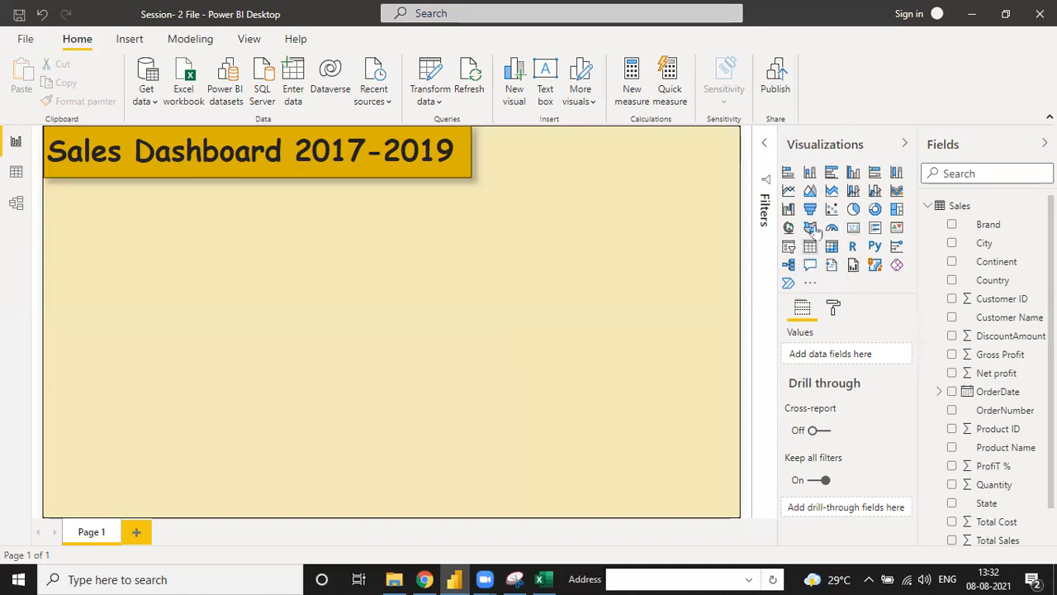
{"action": "left_click", "coordinate": [811, 285]}
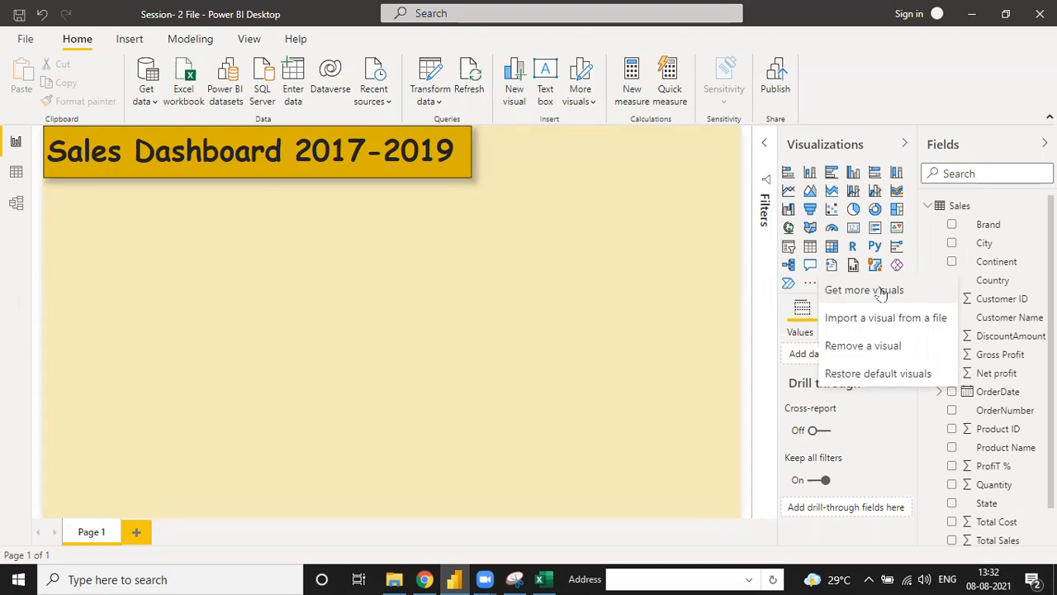
{"action": "key", "text": "Escape"}
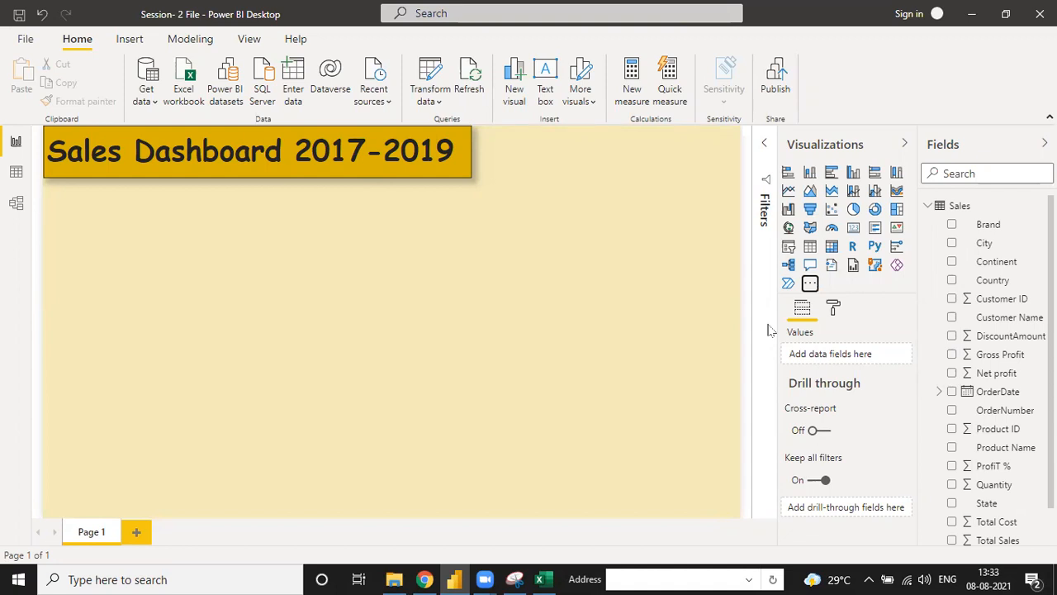
{"action": "left_click", "coordinate": [567, 273]}
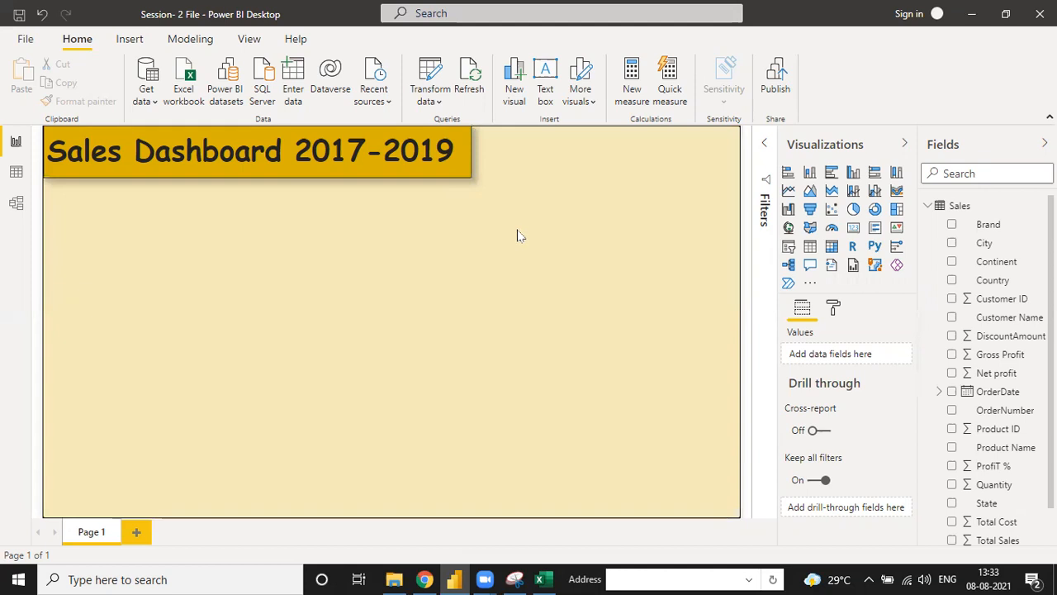
- Add a Card visual to the page, make it narrower and place it below the heading
{"action": "left_click", "coordinate": [854, 230]}
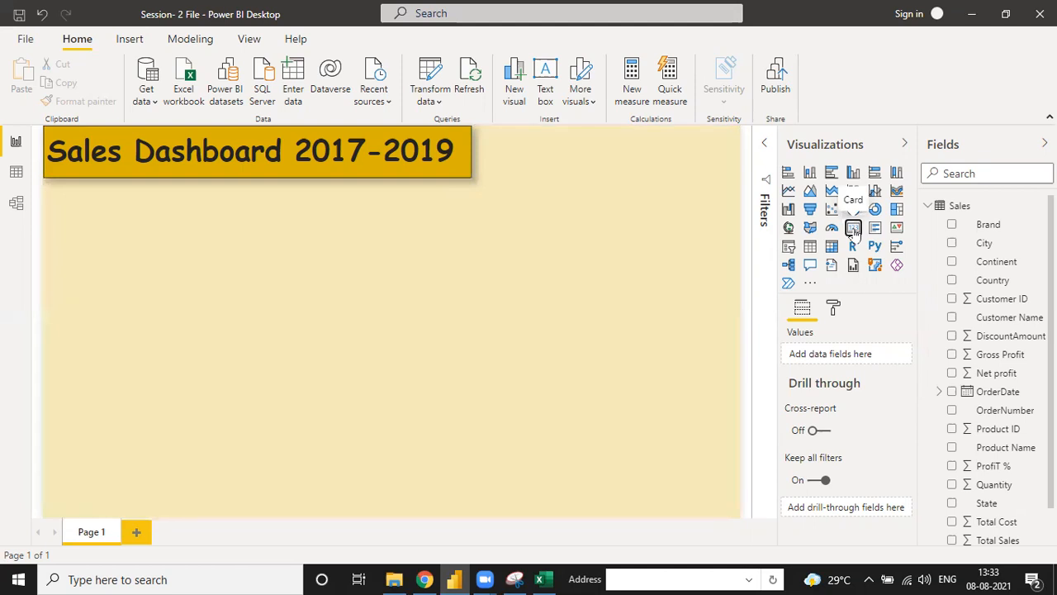
{"action": "left_click_drag", "start_coordinate": [469, 306], "coordinate": [312, 360]}
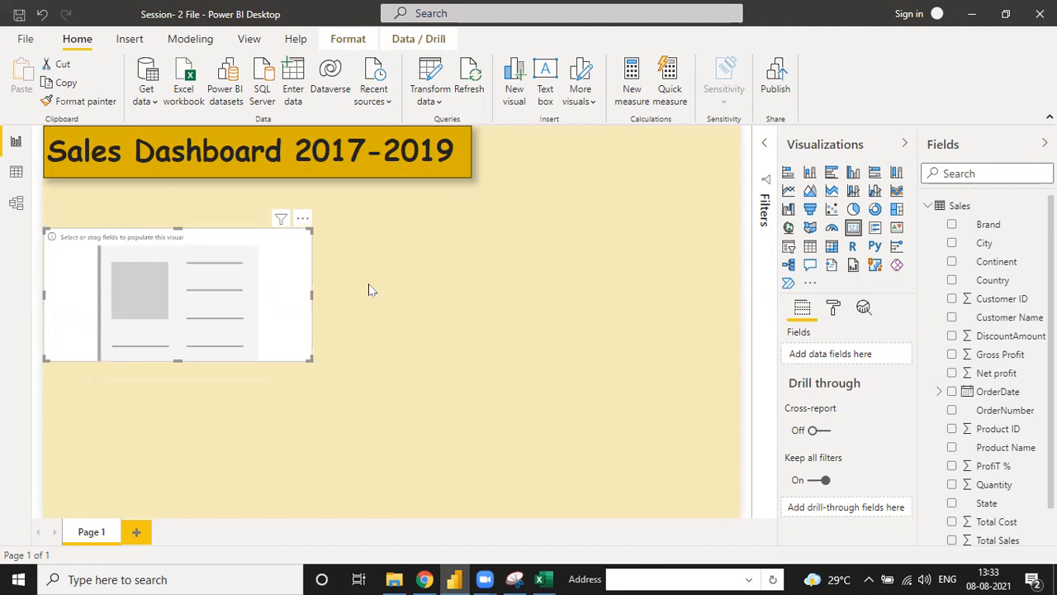
{"action": "left_click_drag", "start_coordinate": [307, 358], "coordinate": [203, 361]}
{"action": "left_click_drag", "start_coordinate": [179, 237], "coordinate": [312, 217]}
- Show the Total Sales field in the card and shrink the card to fit around the value
{"action": "scroll", "coordinate": [992, 388], "scroll_direction": "down", "scroll_amount": 1}
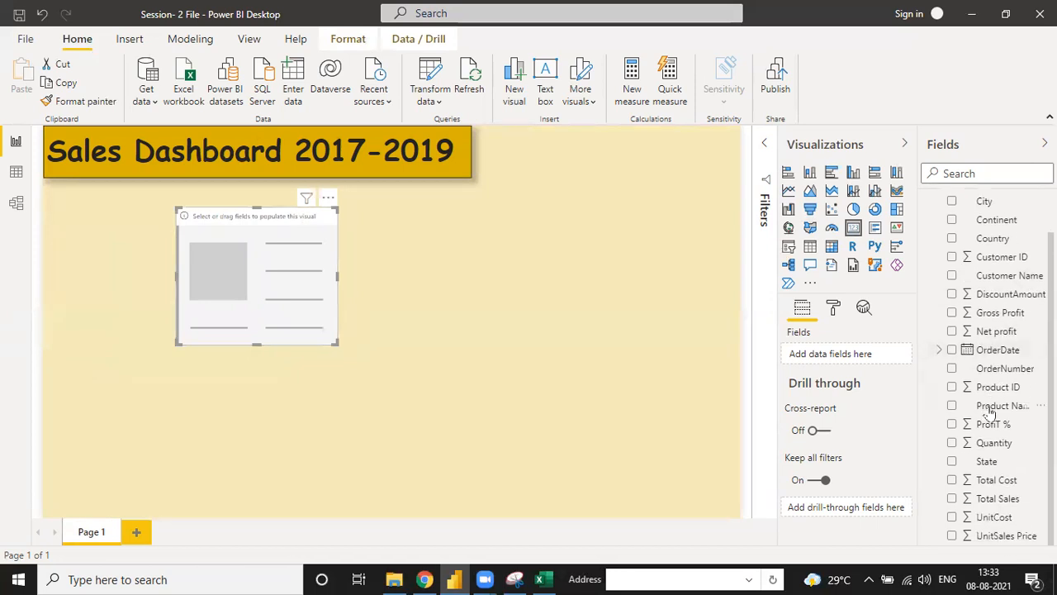
{"action": "left_click", "coordinate": [952, 498]}
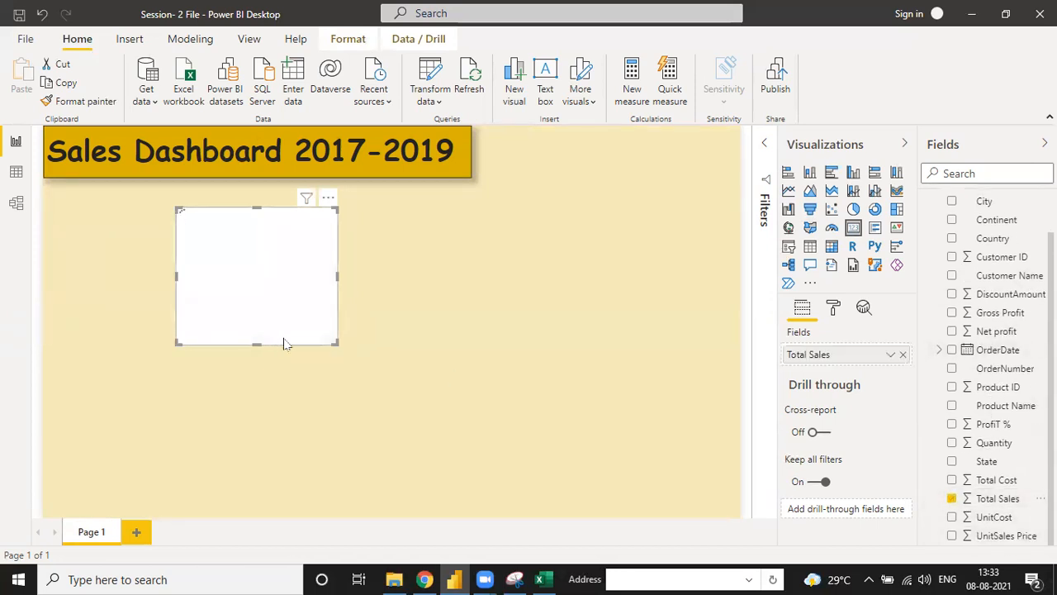
{"action": "left_click_drag", "start_coordinate": [335, 344], "coordinate": [328, 302]}
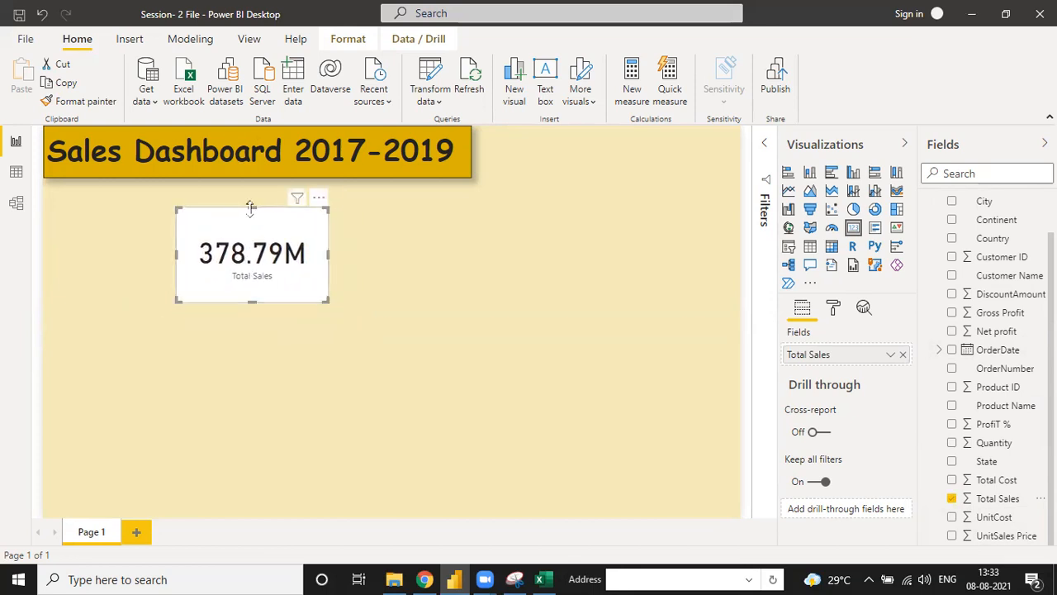
{"action": "left_click_drag", "start_coordinate": [252, 209], "coordinate": [252, 217]}
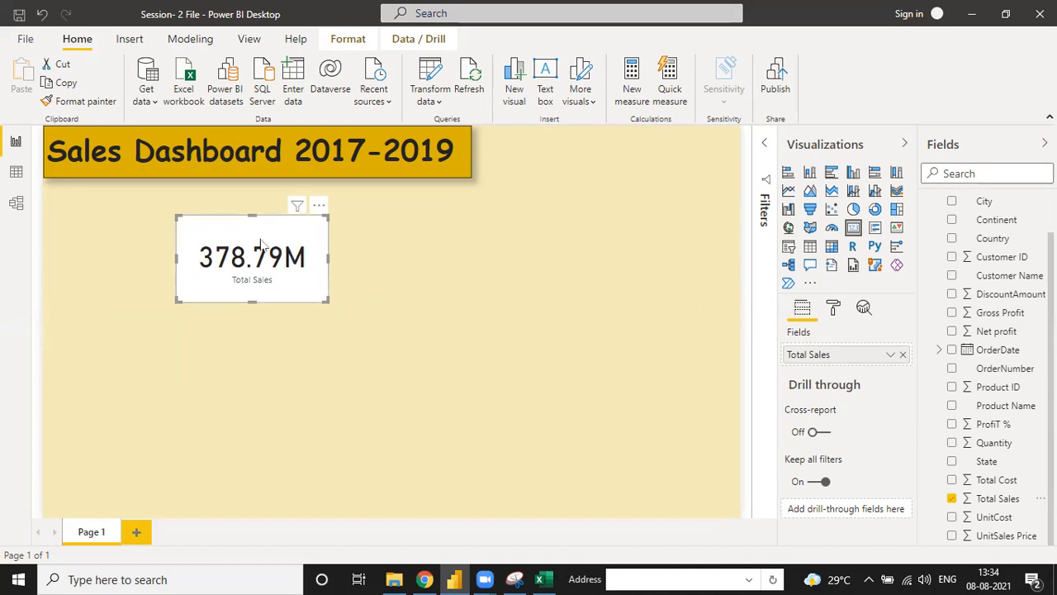
- Turn on the card's title and set its text to Total Sales
{"action": "left_click", "coordinate": [833, 308]}
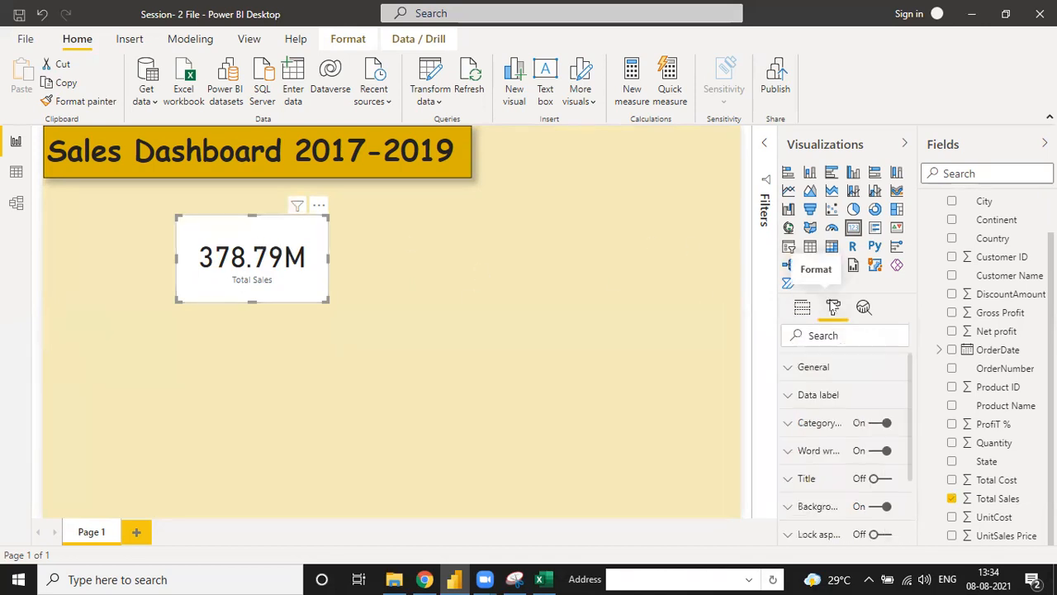
{"action": "scroll", "coordinate": [834, 396], "scroll_direction": "down", "scroll_amount": 3}
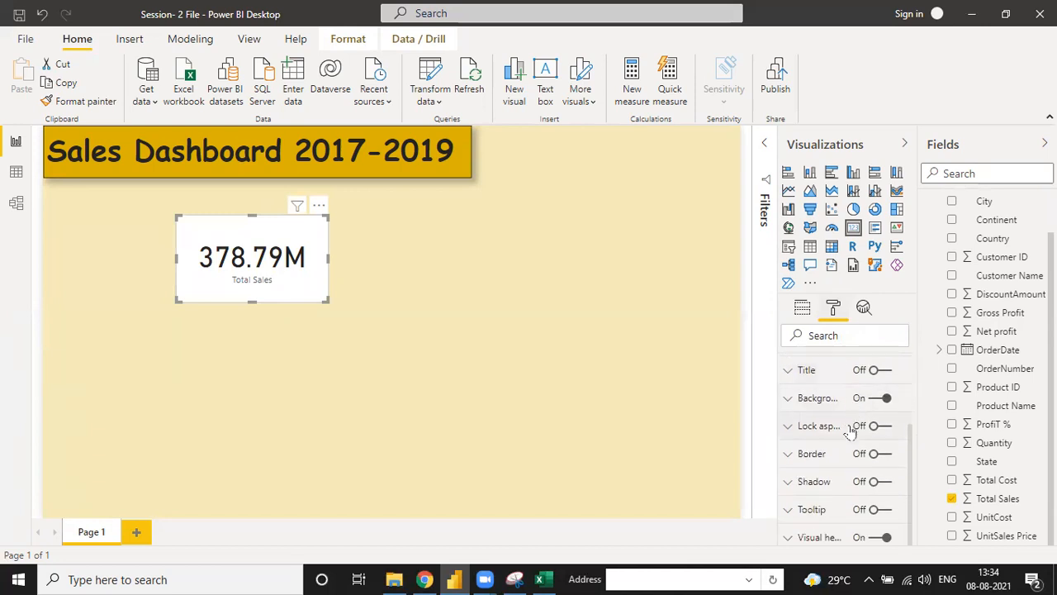
{"action": "left_click", "coordinate": [788, 370]}
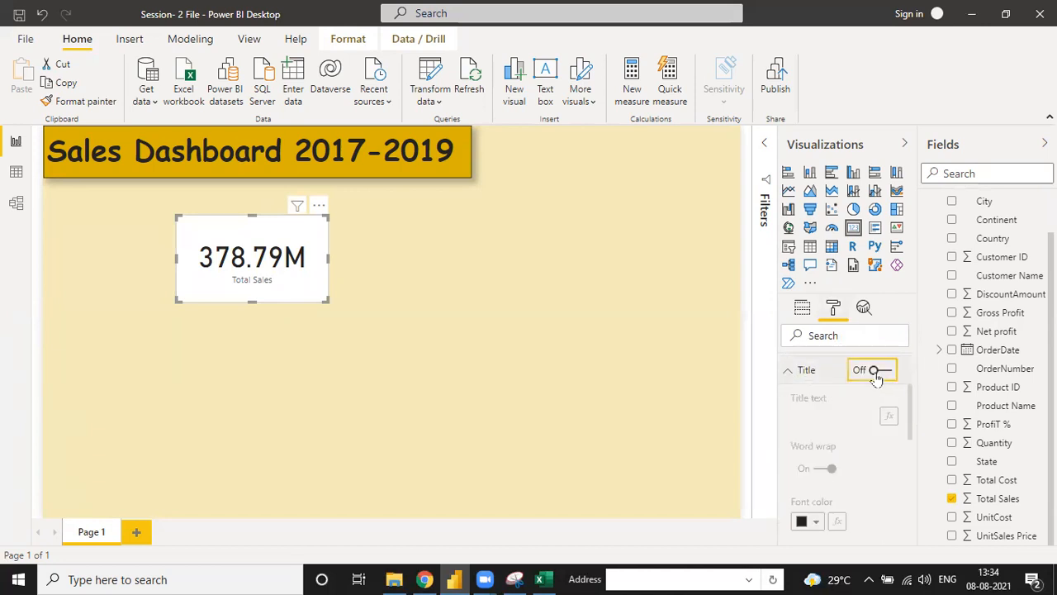
{"action": "left_click", "coordinate": [878, 370]}
{"action": "left_click", "coordinate": [822, 415]}
{"action": "type", "text": "Tot"}
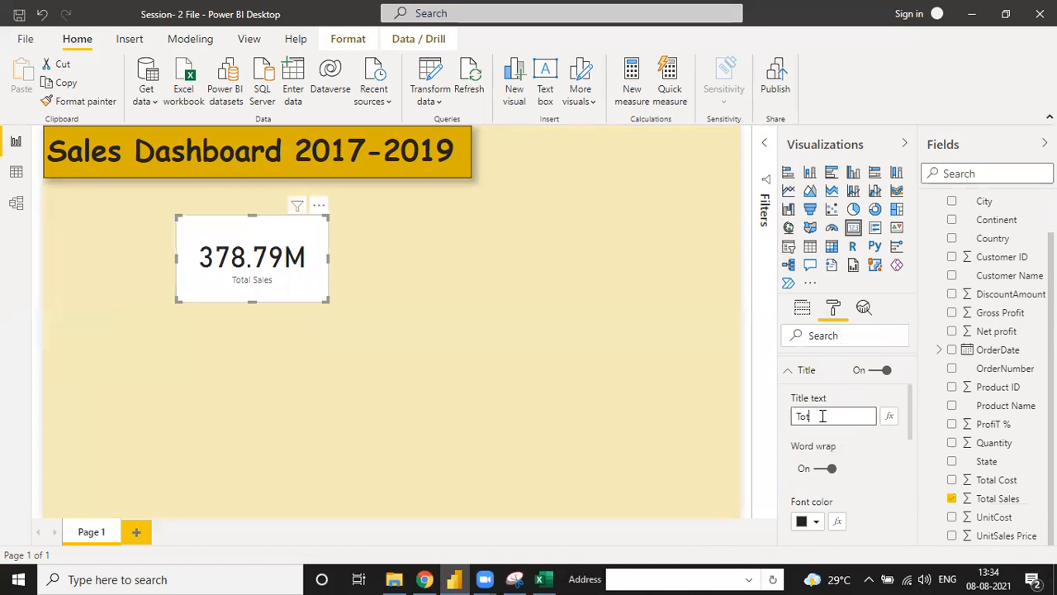
{"action": "type", "text": "al Sales"}
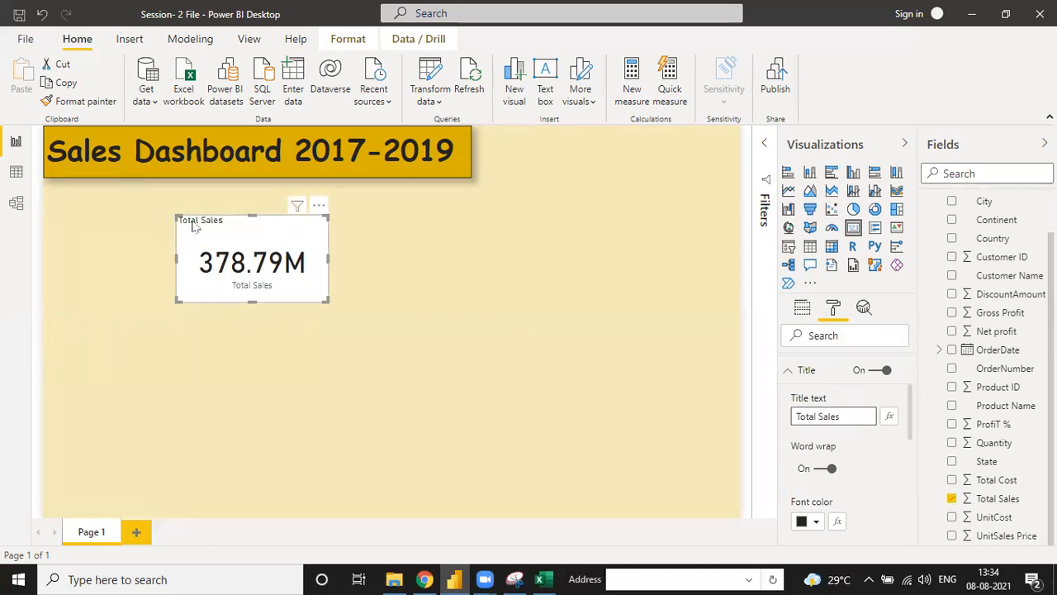
- Turn off the card's category label and center its title
{"action": "scroll", "coordinate": [829, 392], "scroll_direction": "up", "scroll_amount": 3}
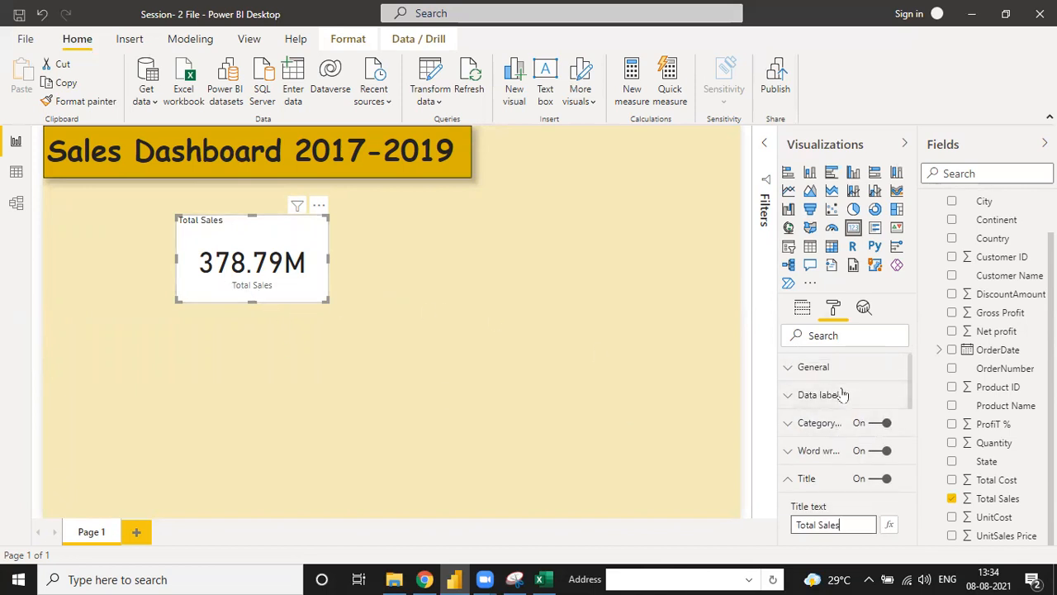
{"action": "left_click", "coordinate": [884, 424]}
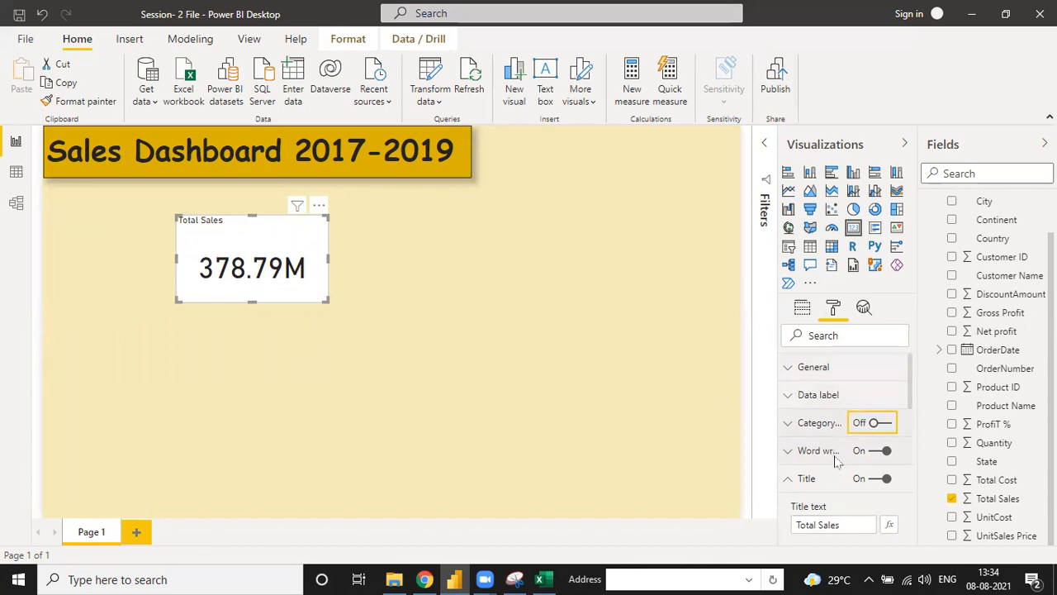
{"action": "scroll", "coordinate": [838, 450], "scroll_direction": "down", "scroll_amount": 4}
{"action": "left_click", "coordinate": [819, 371]}
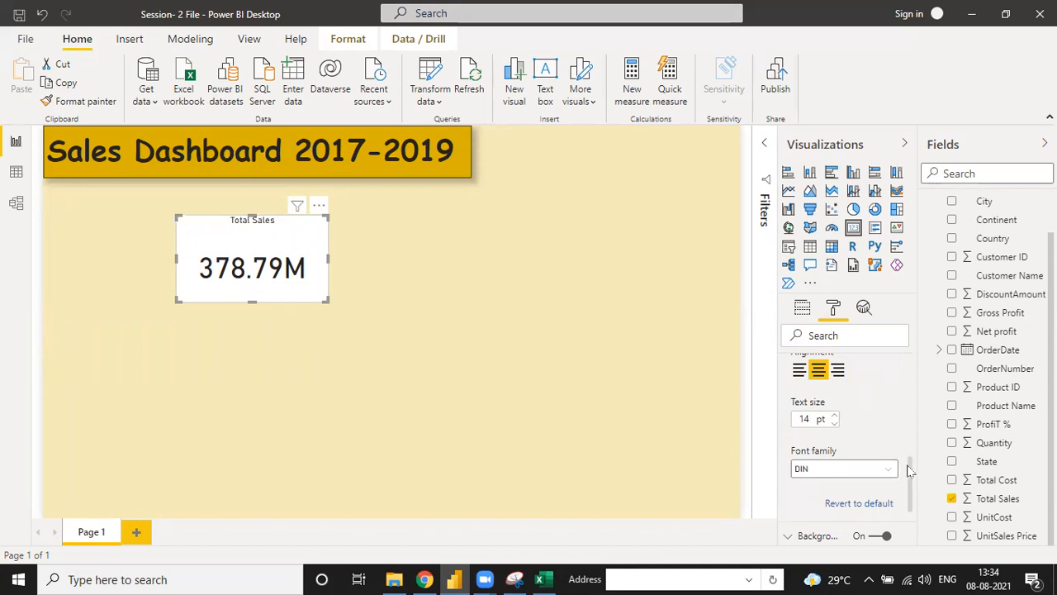
- Set the card title's background color to the gold theme color
{"action": "scroll", "coordinate": [909, 466], "scroll_direction": "up", "scroll_amount": 1}
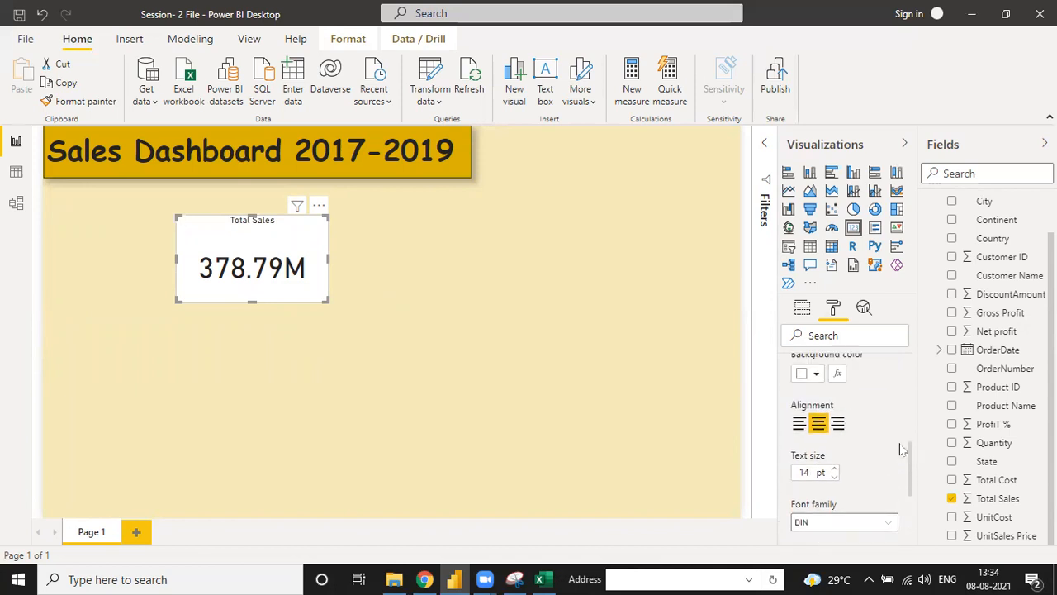
{"action": "left_click", "coordinate": [816, 374]}
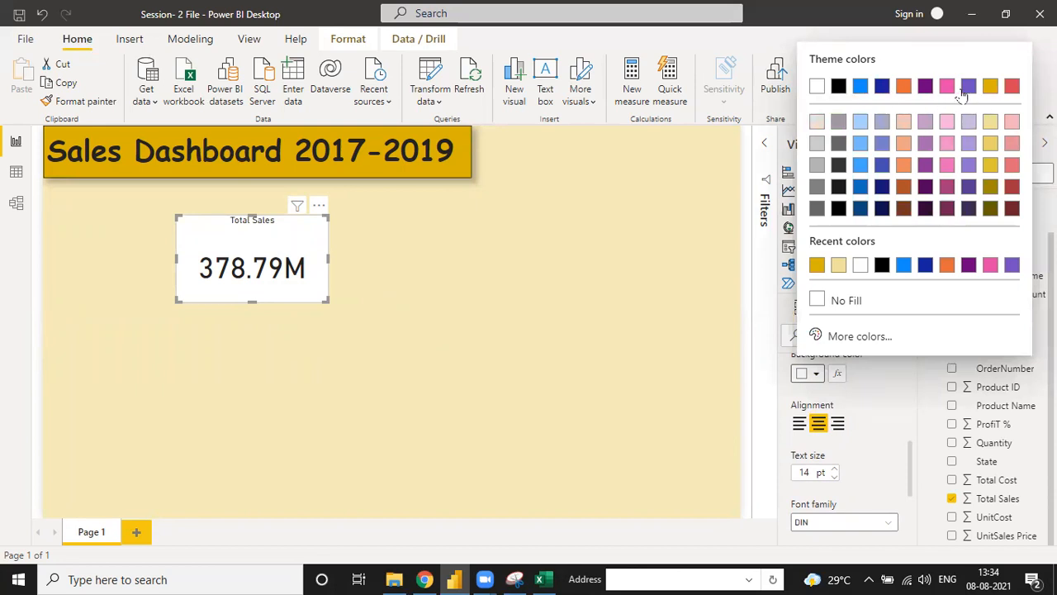
{"action": "left_click", "coordinate": [990, 86]}
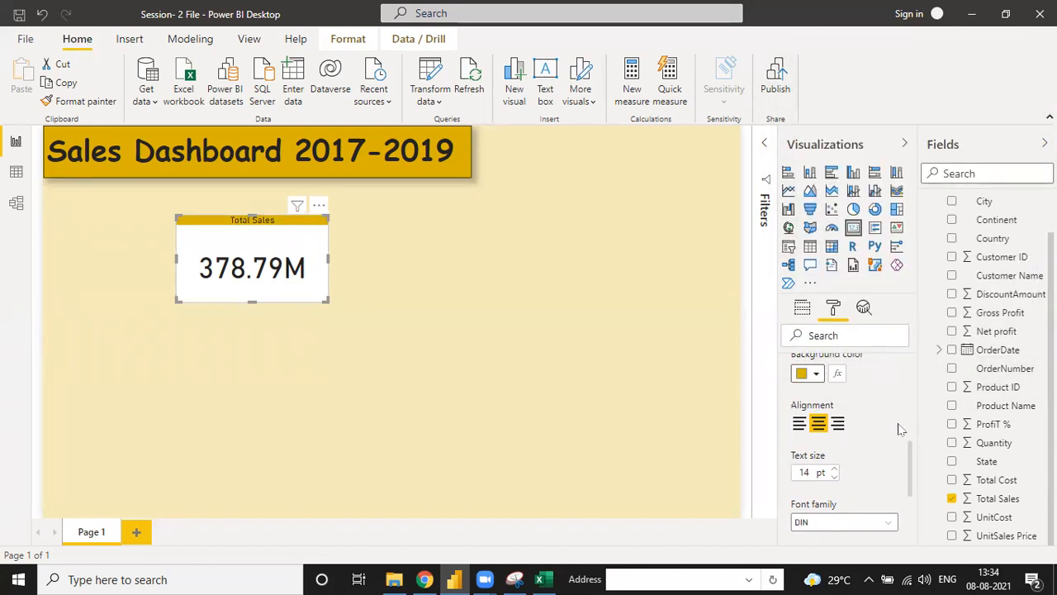
- Increase the text size of the card's Total Sales title by five points
{"action": "left_click_drag", "start_coordinate": [910, 455], "coordinate": [908, 423]}
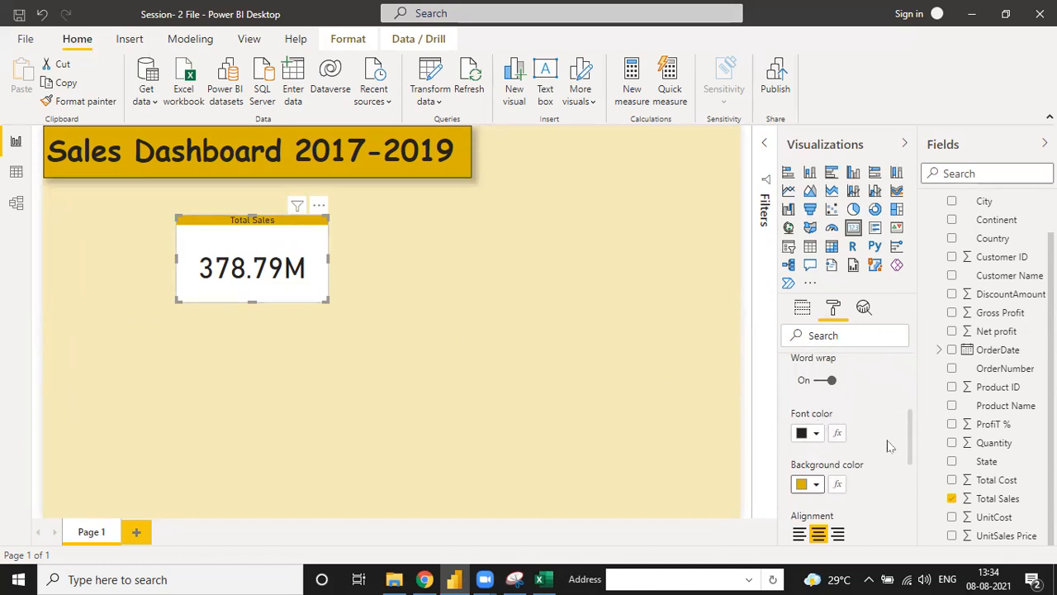
{"action": "left_click_drag", "start_coordinate": [908, 451], "coordinate": [909, 487]}
{"action": "left_click", "coordinate": [834, 453]}
{"action": "left_click", "coordinate": [834, 452]}
{"action": "left_click", "coordinate": [835, 452]}
{"action": "left_click", "coordinate": [835, 453]}
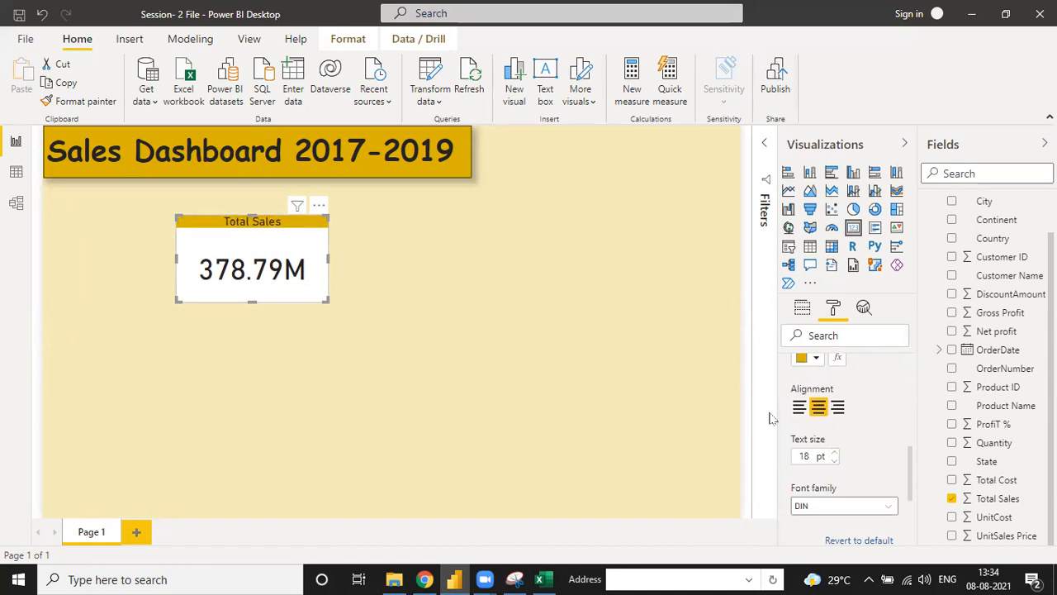
{"action": "left_click", "coordinate": [834, 453]}
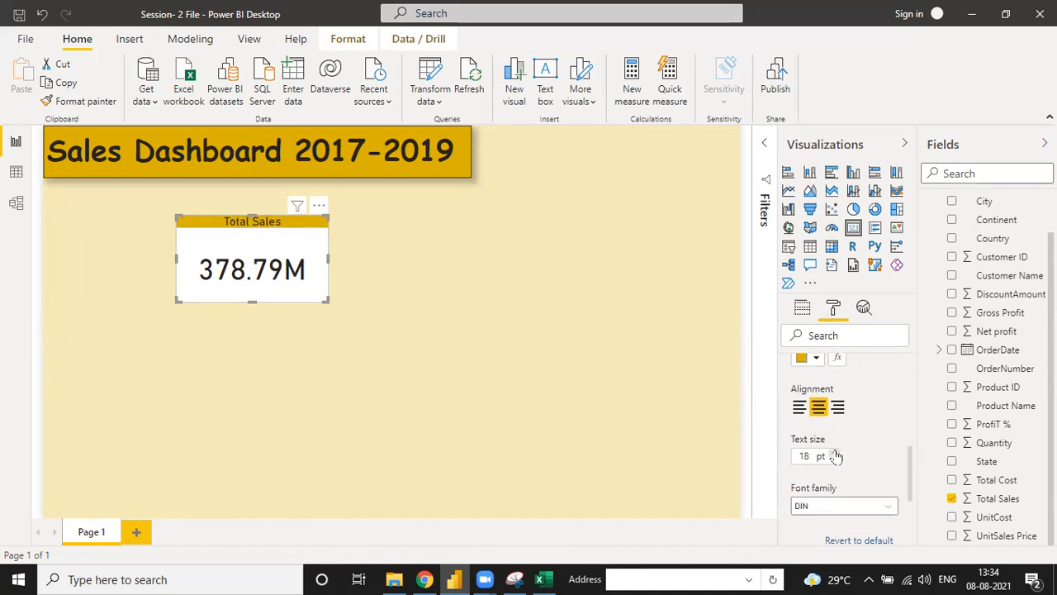
- Set the font family of the card's Total Sales title to Comic Sans MS
{"action": "left_click", "coordinate": [844, 506]}
{"action": "left_click", "coordinate": [839, 508]}
{"action": "left_click", "coordinate": [839, 509]}
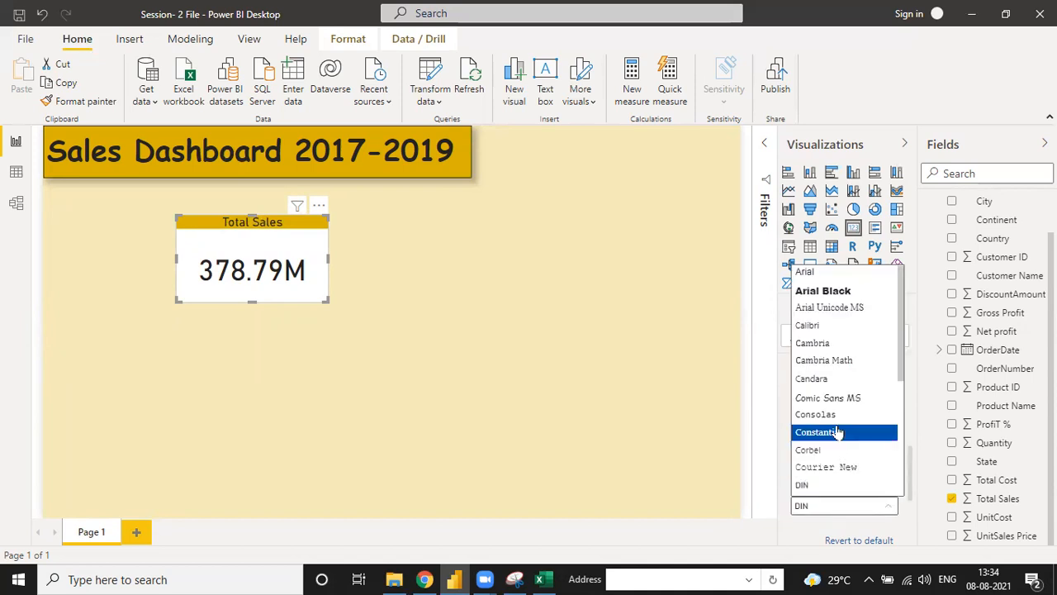
{"action": "left_click", "coordinate": [843, 399]}
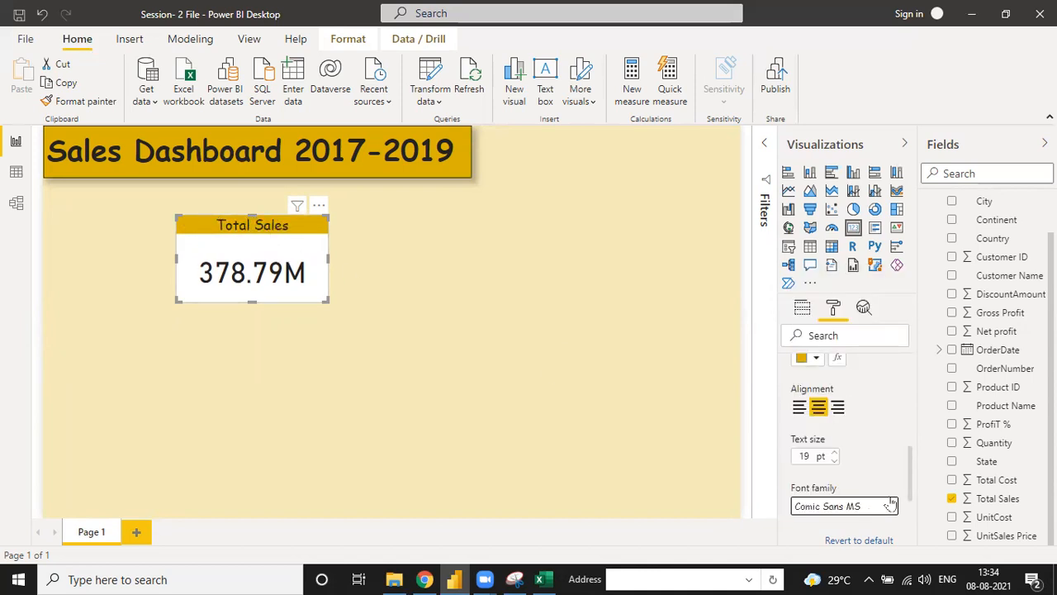
- Make the Total Sales card slightly smaller and place it at the page's left edge directly below the dashboard heading
{"action": "left_click_drag", "start_coordinate": [909, 488], "coordinate": [913, 520]}
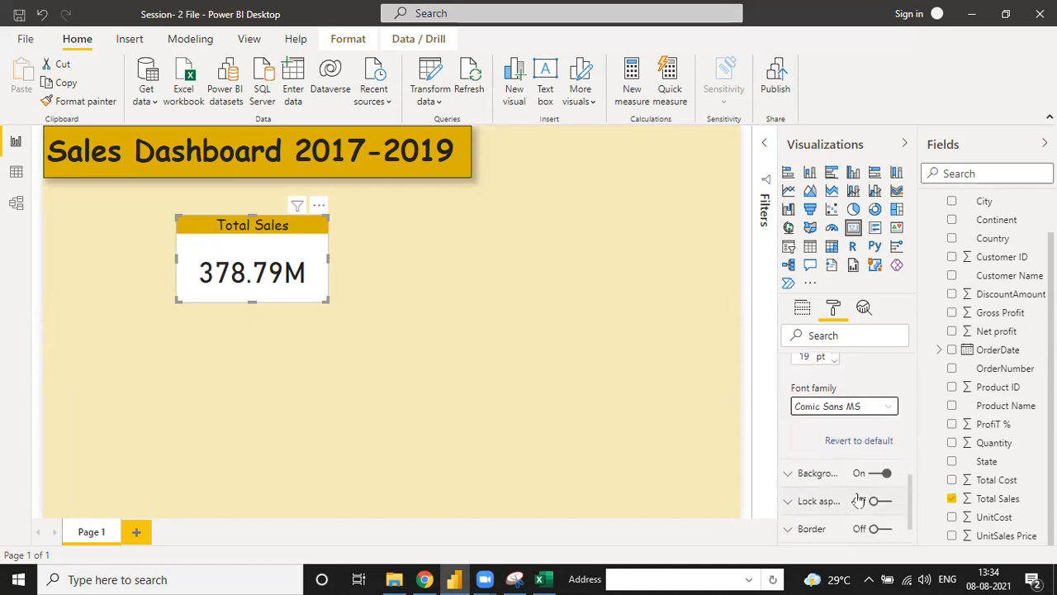
{"action": "left_click_drag", "start_coordinate": [328, 301], "coordinate": [335, 287]}
{"action": "left_click_drag", "start_coordinate": [306, 236], "coordinate": [600, 146]}
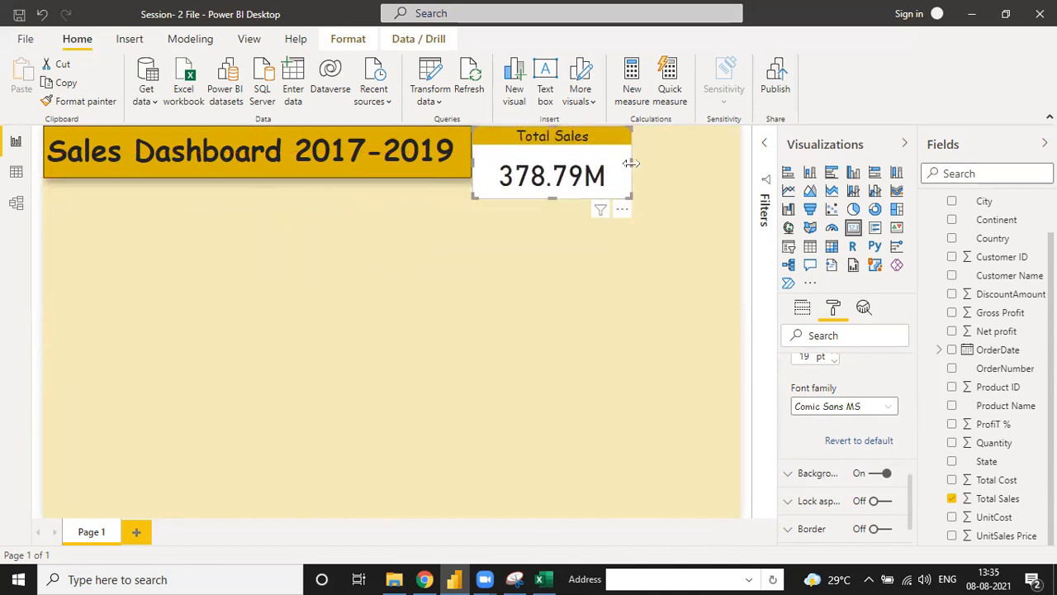
{"action": "left_click_drag", "start_coordinate": [628, 169], "coordinate": [192, 217]}
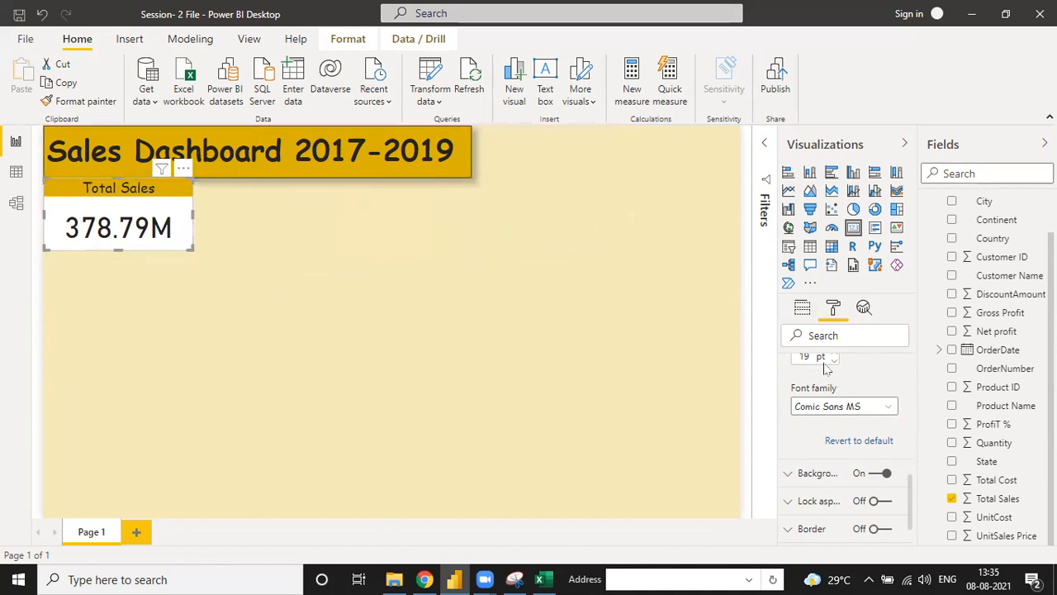
- Turn on the border and shadow of the Total Sales card
{"action": "scroll", "coordinate": [834, 487], "scroll_direction": "down", "scroll_amount": 2}
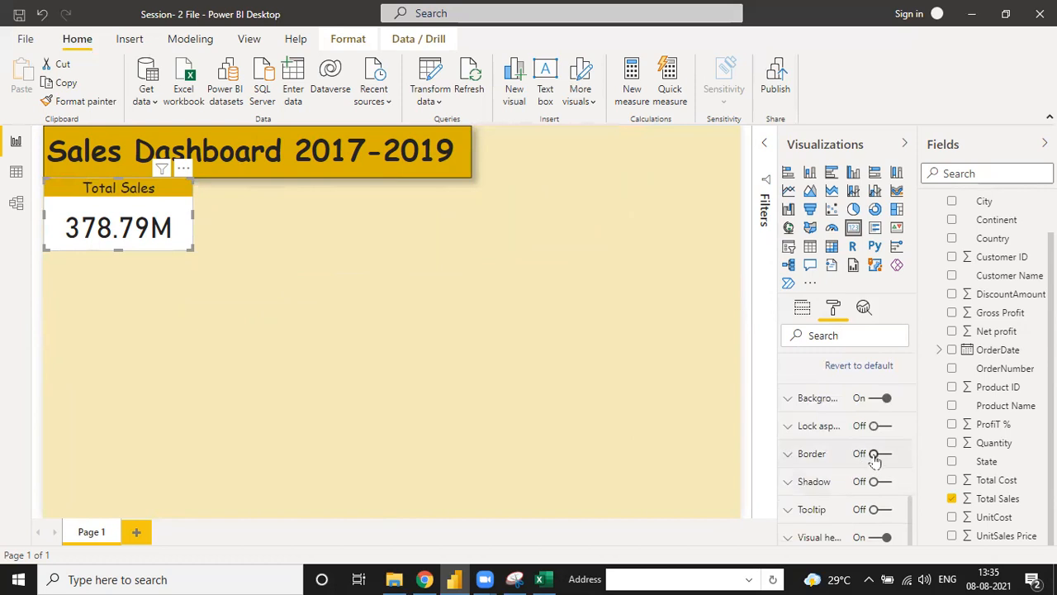
{"action": "left_click", "coordinate": [875, 454]}
{"action": "left_click", "coordinate": [872, 482]}
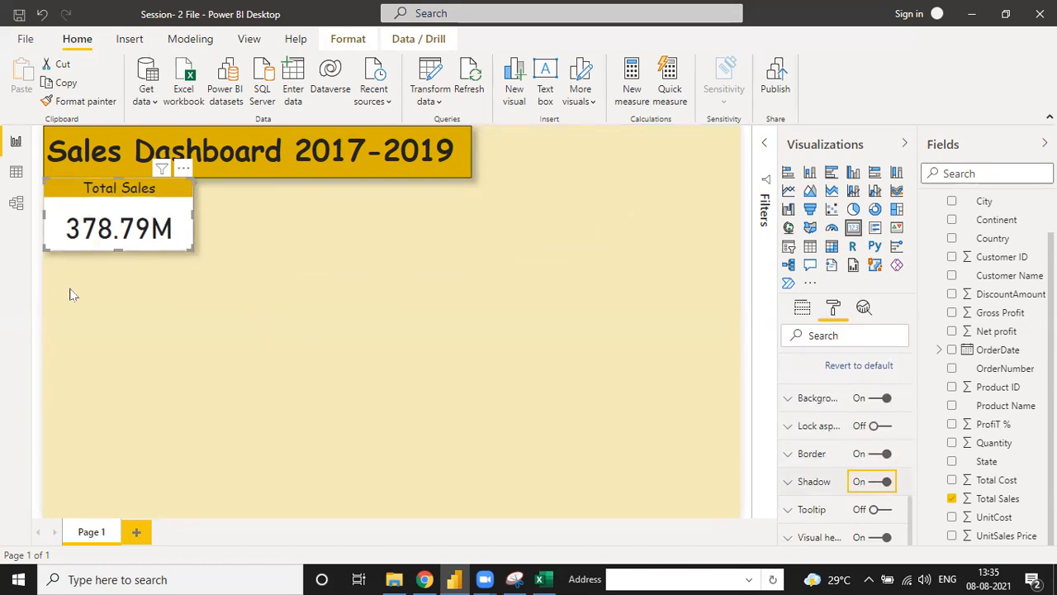
{"action": "left_click", "coordinate": [99, 268]}
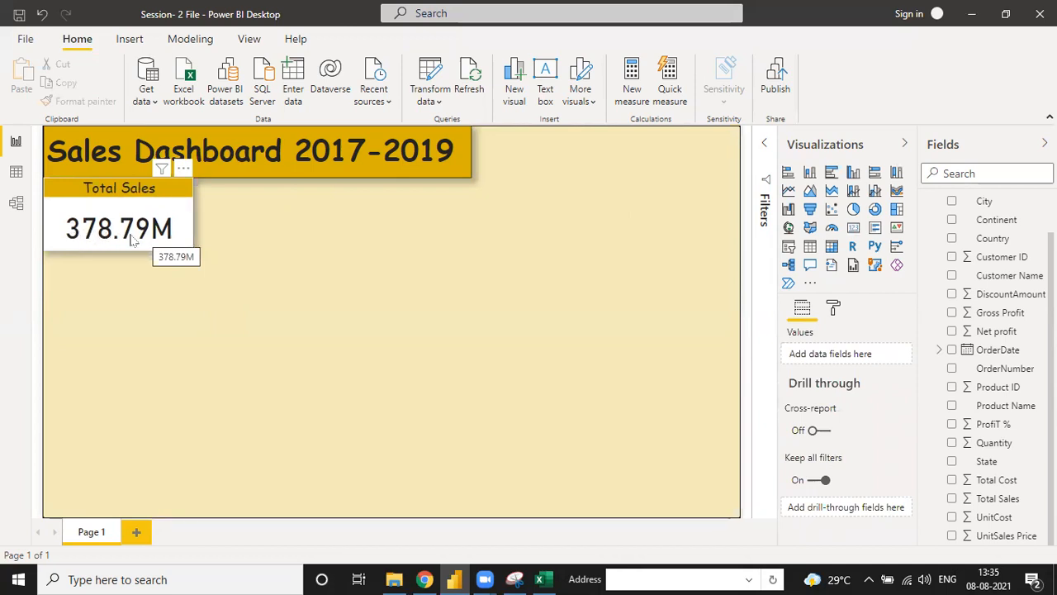
- Format the Total Sales column as $ English (United States) currency with 0 decimal places
{"action": "left_click", "coordinate": [997, 499]}
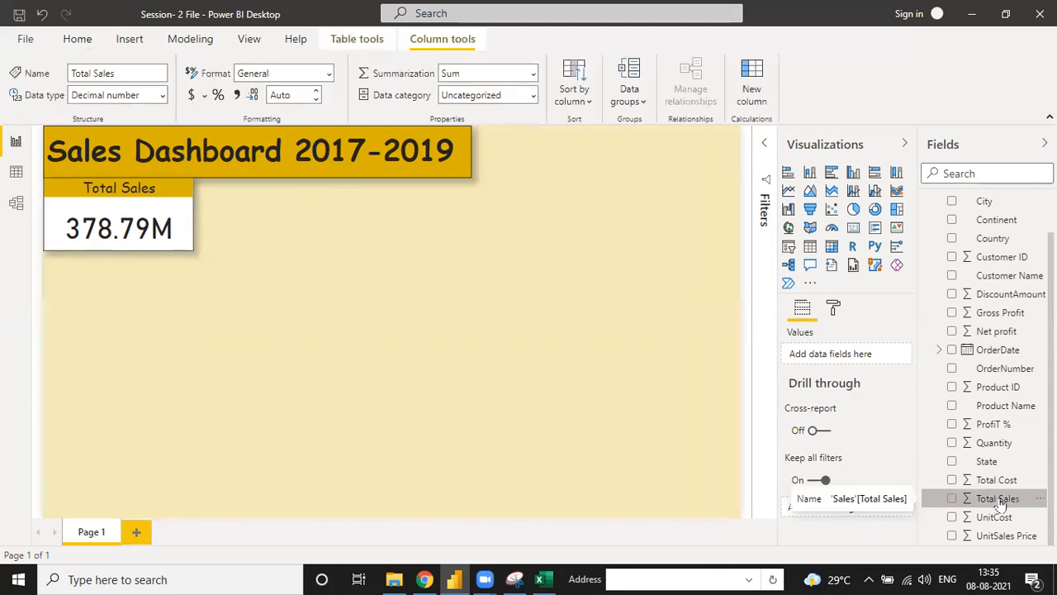
{"action": "left_click", "coordinate": [206, 96]}
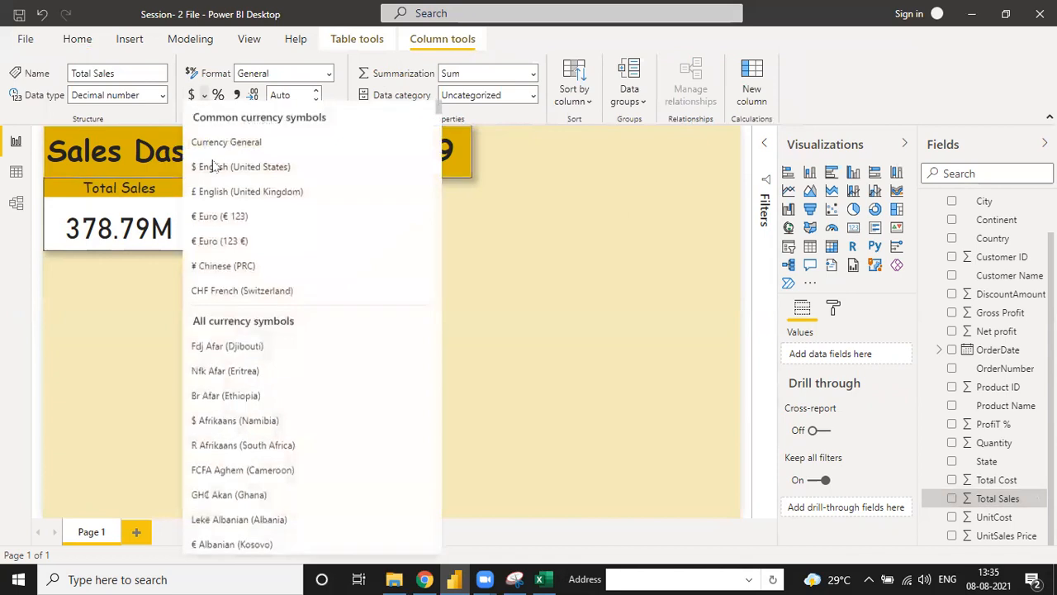
{"action": "left_click", "coordinate": [222, 170]}
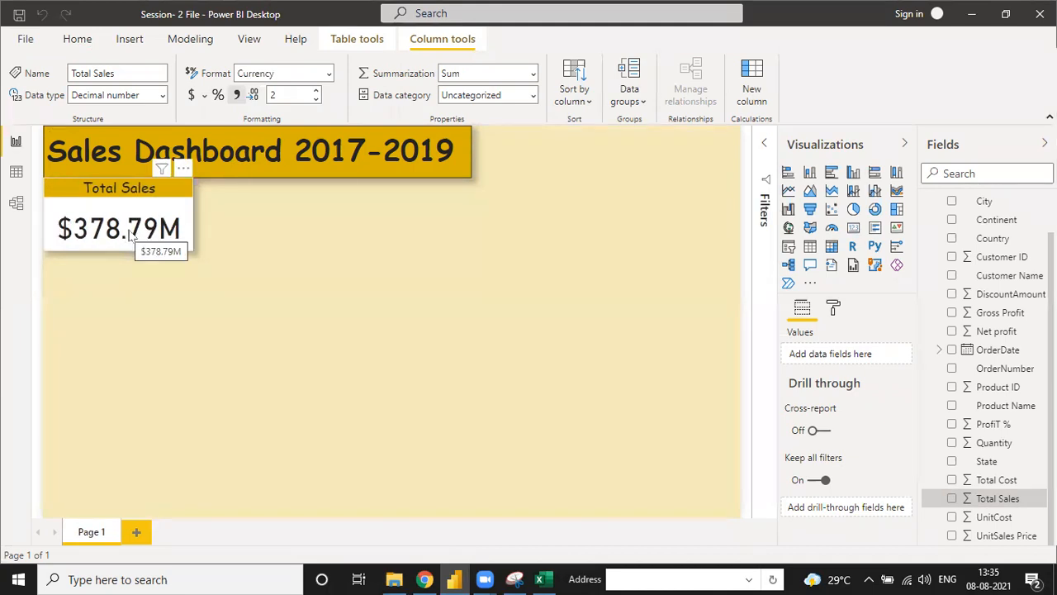
{"action": "left_click", "coordinate": [316, 99]}
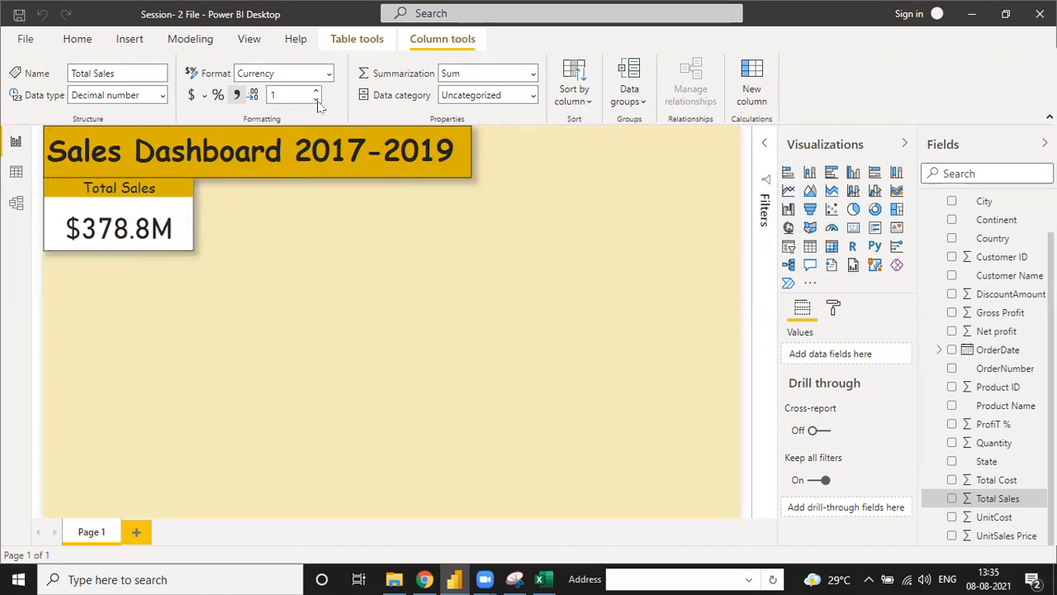
{"action": "left_click", "coordinate": [316, 99]}
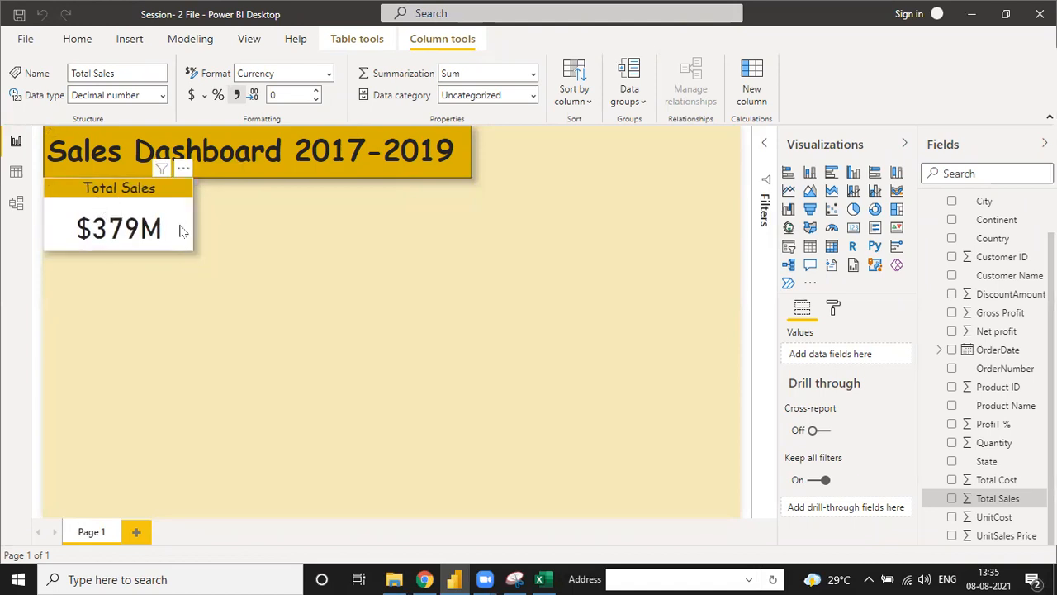
{"action": "left_click", "coordinate": [295, 243]}
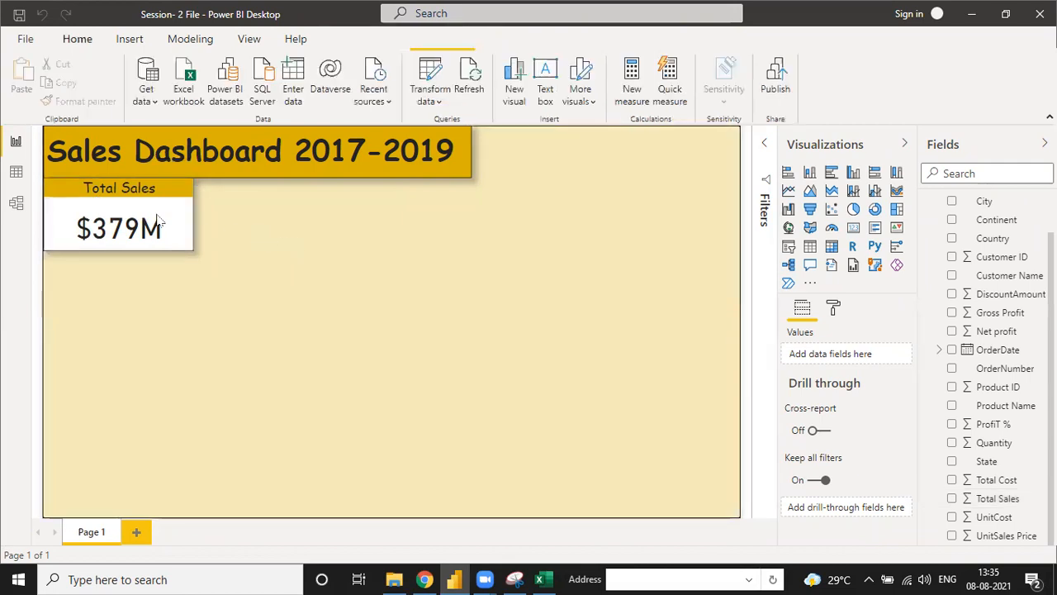
{"action": "left_click", "coordinate": [265, 221]}
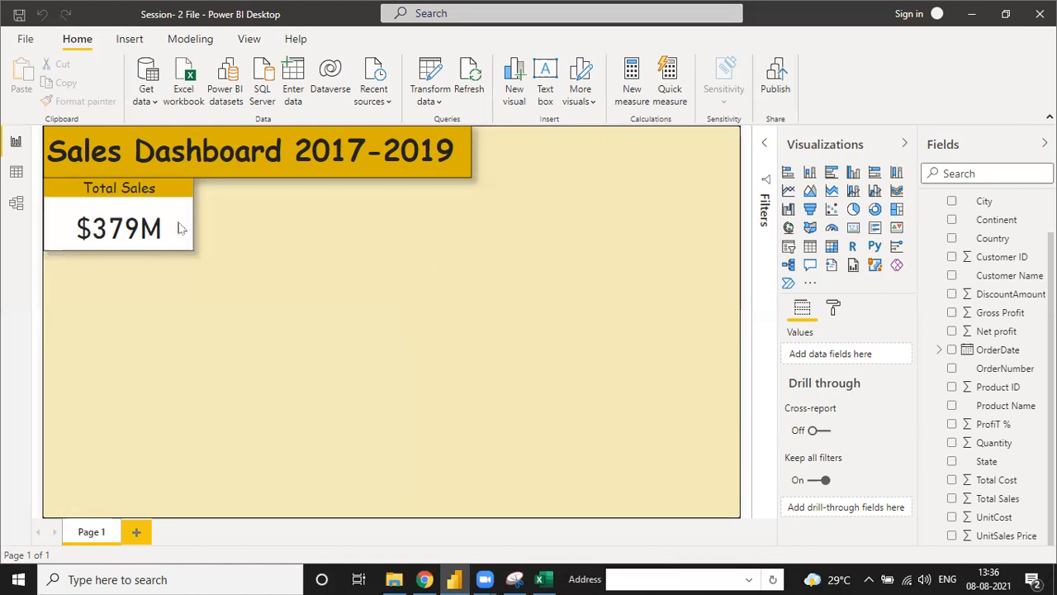
- Copy the Total Sales card and paste three duplicates onto the page
{"action": "left_click", "coordinate": [117, 208]}
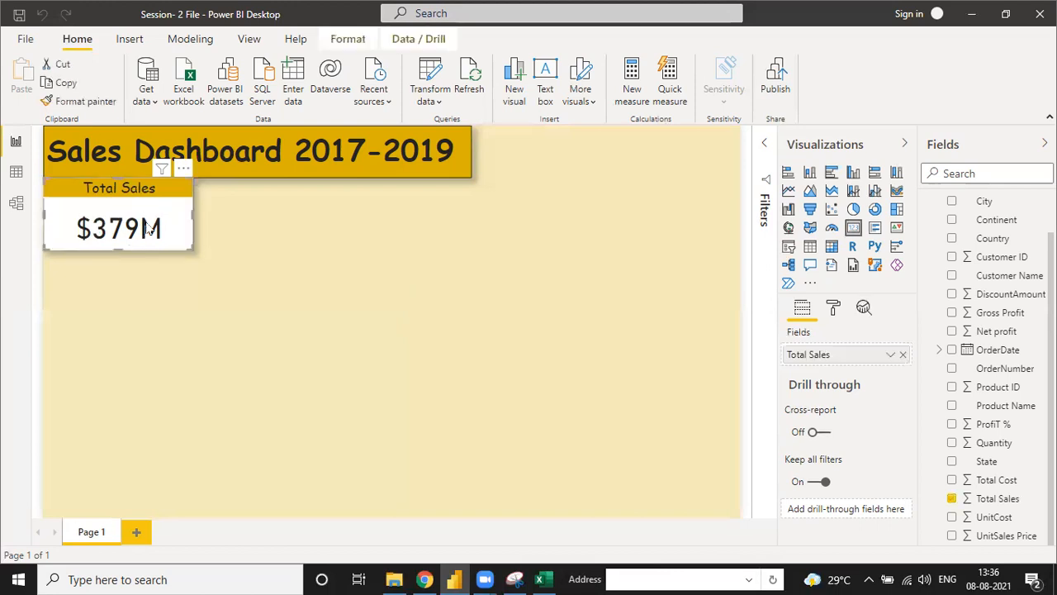
{"action": "left_click", "coordinate": [63, 84]}
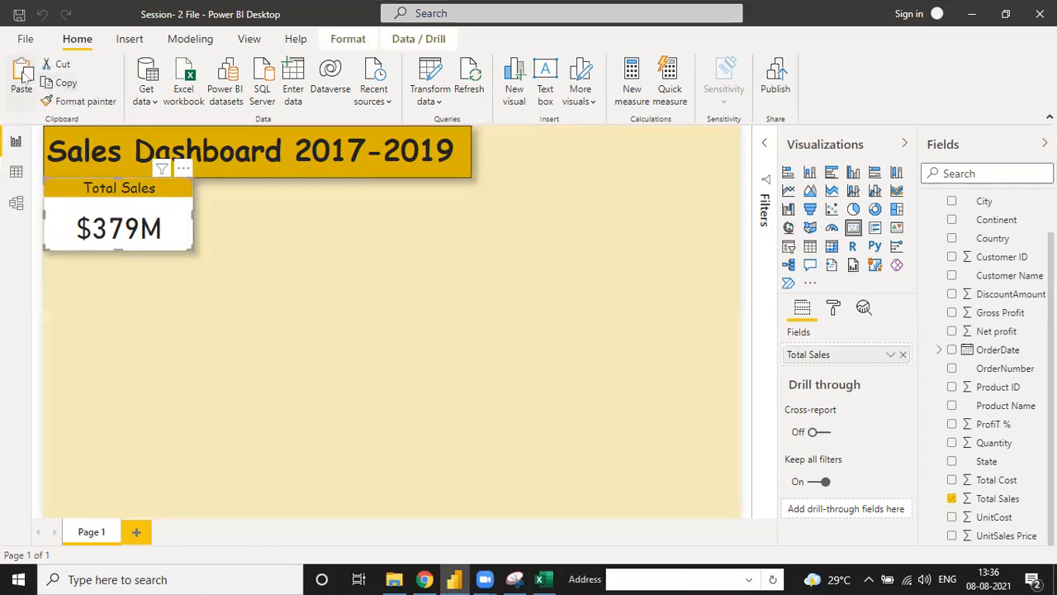
{"action": "left_click", "coordinate": [23, 76]}
{"action": "left_click", "coordinate": [23, 76]}
{"action": "left_click", "coordinate": [24, 76]}
- Arrange the three duplicate cards in a row with the original, aligned with its top edge and spread across the page
{"action": "left_click_drag", "start_coordinate": [169, 205], "coordinate": [357, 200]}
{"action": "left_click_drag", "start_coordinate": [203, 202], "coordinate": [560, 206]}
{"action": "left_click_drag", "start_coordinate": [153, 201], "coordinate": [687, 203]}
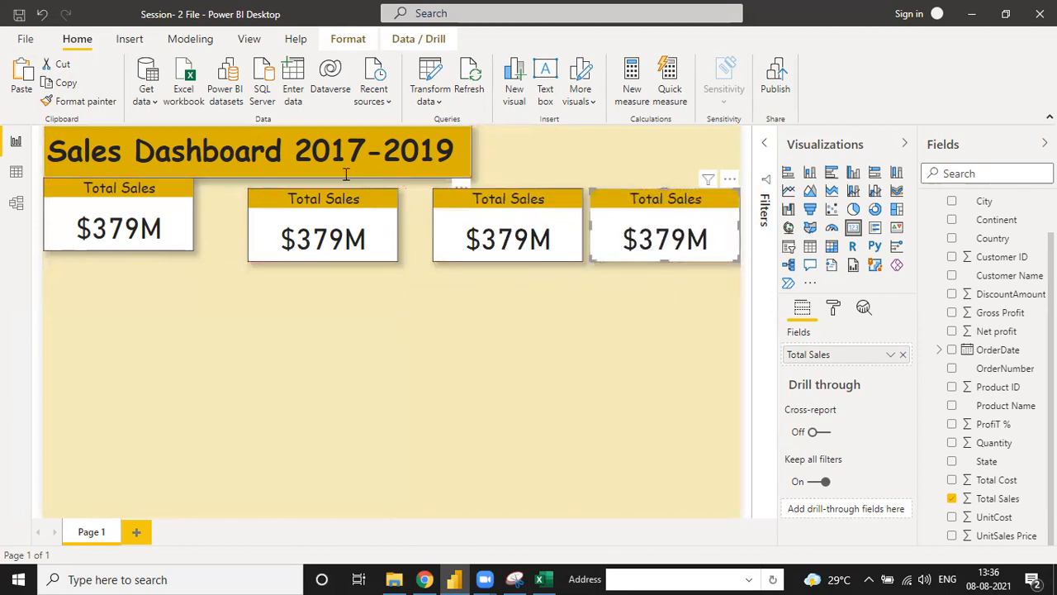
{"action": "left_click_drag", "start_coordinate": [345, 201], "coordinate": [315, 190]}
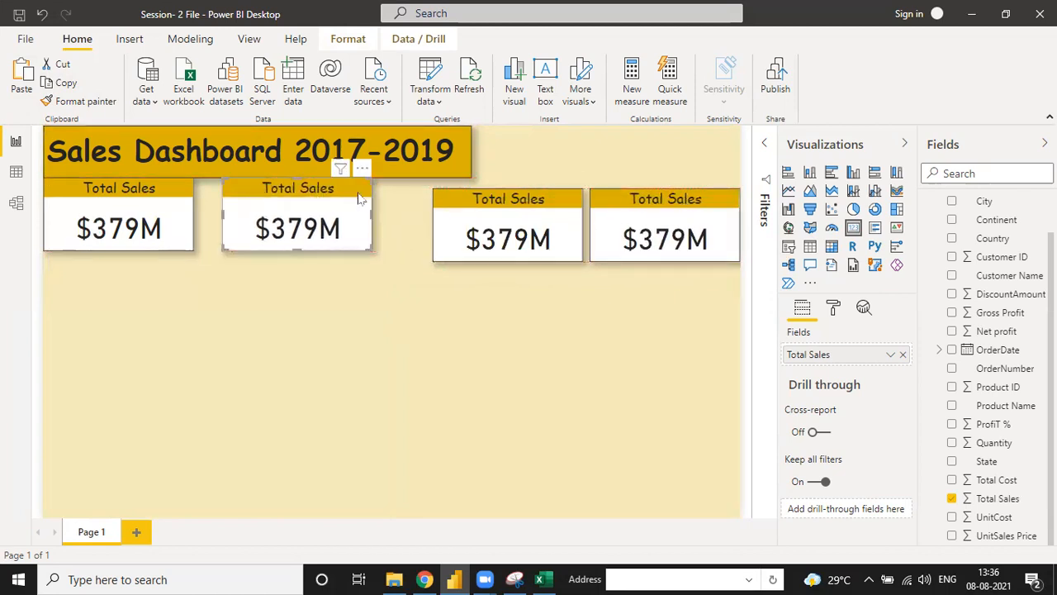
{"action": "left_click_drag", "start_coordinate": [499, 193], "coordinate": [482, 181]}
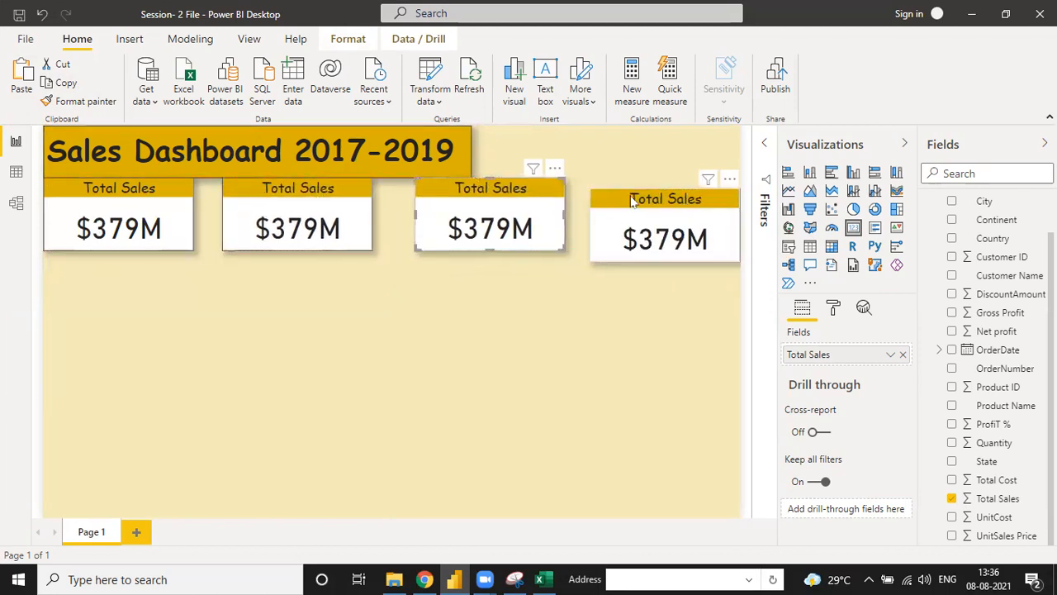
{"action": "left_click_drag", "start_coordinate": [642, 198], "coordinate": [643, 191]}
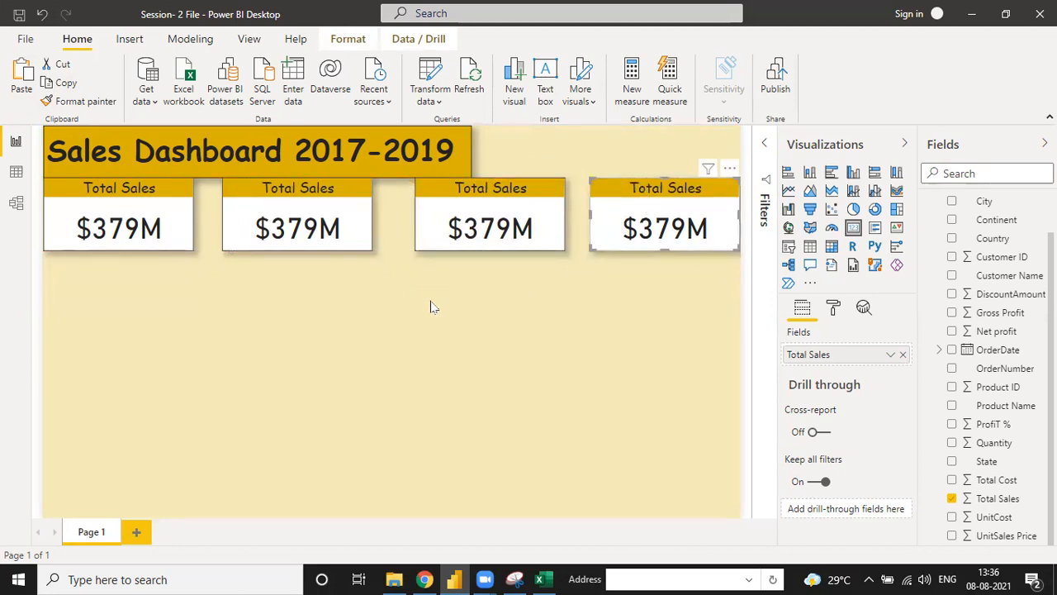
- Replace the Total Sales field in the second card with Total Cost
{"action": "left_click", "coordinate": [315, 217]}
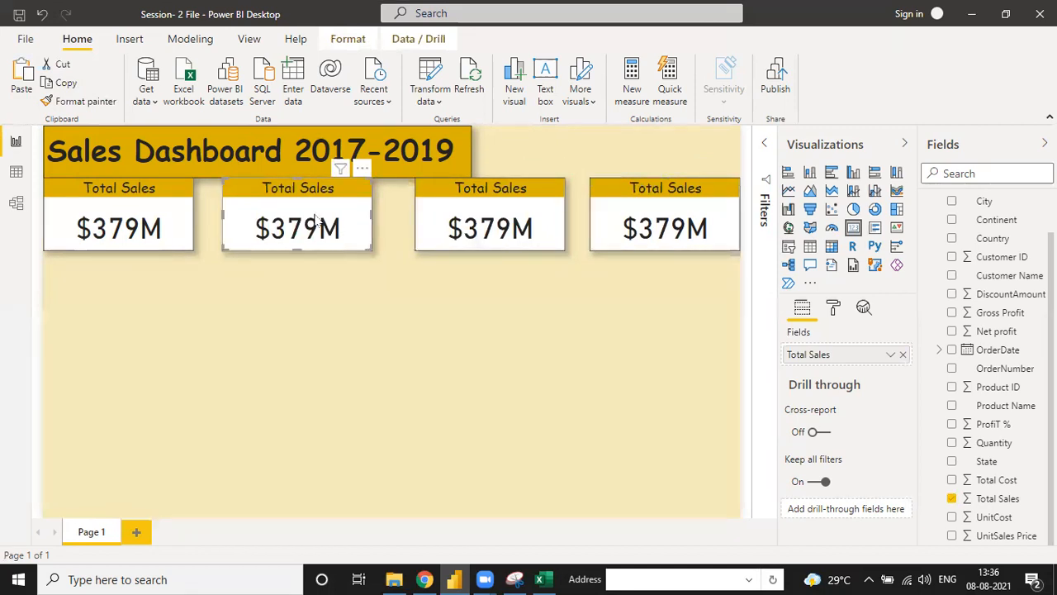
{"action": "left_click", "coordinate": [903, 354]}
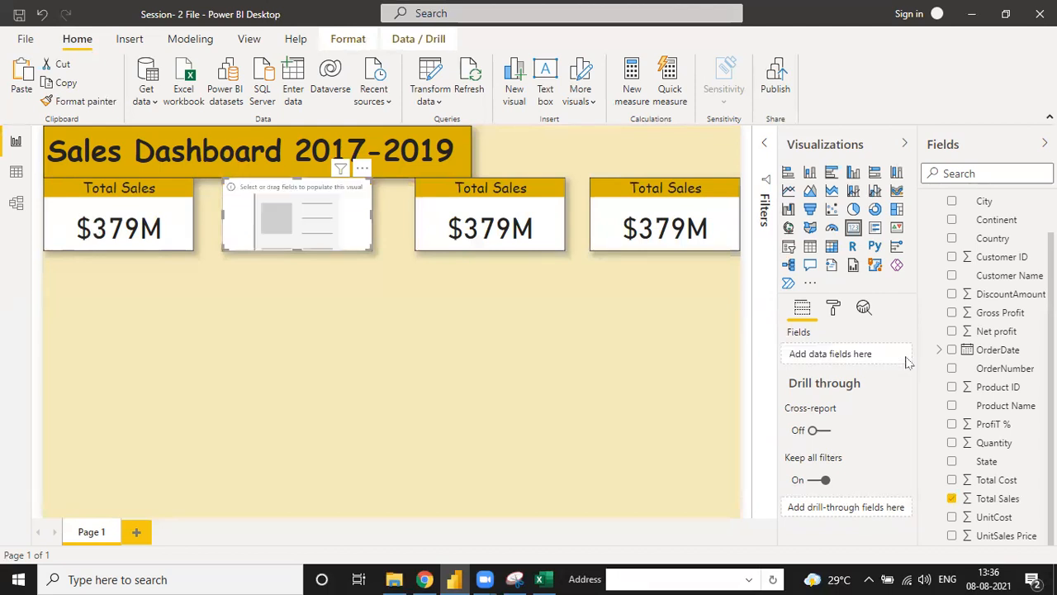
{"action": "left_click", "coordinate": [952, 479]}
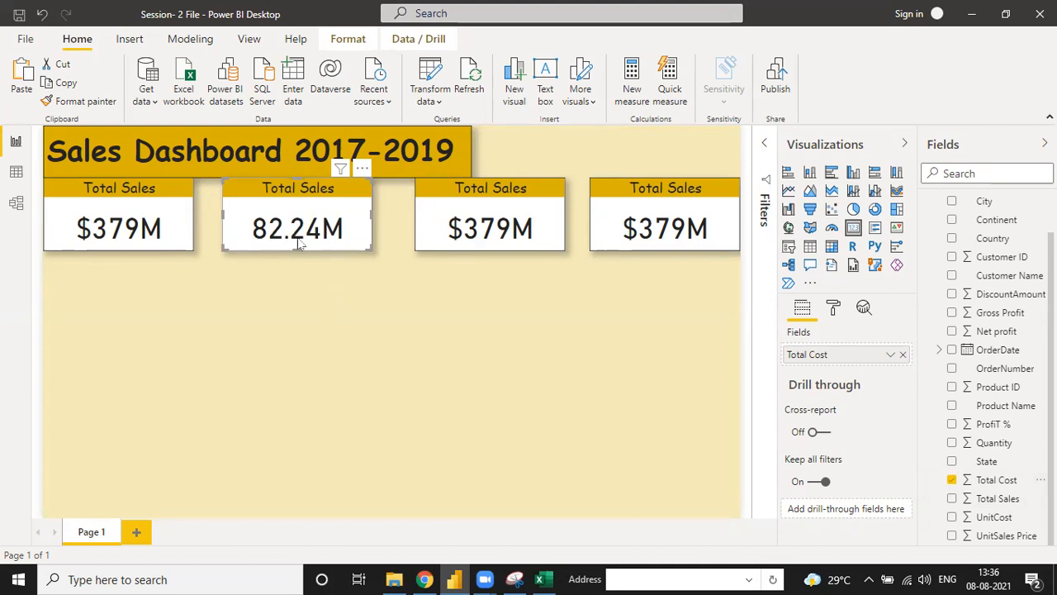
- Change the second card's title text to Total Cost
{"action": "left_click", "coordinate": [833, 308]}
{"action": "scroll", "coordinate": [830, 446], "scroll_direction": "down", "scroll_amount": 3}
{"action": "scroll", "coordinate": [835, 426], "scroll_direction": "up", "scroll_amount": 3}
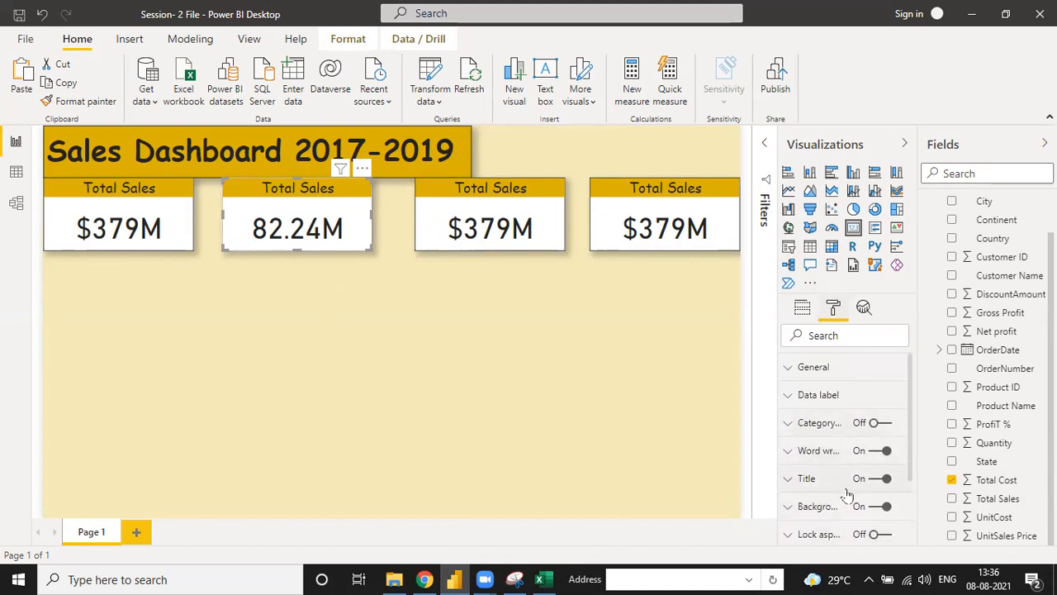
{"action": "left_click", "coordinate": [788, 479]}
{"action": "left_click", "coordinate": [844, 523]}
{"action": "key", "text": "BackSpace"}
{"action": "key", "text": "BackSpace"}
{"action": "key", "text": "BackSpace"}
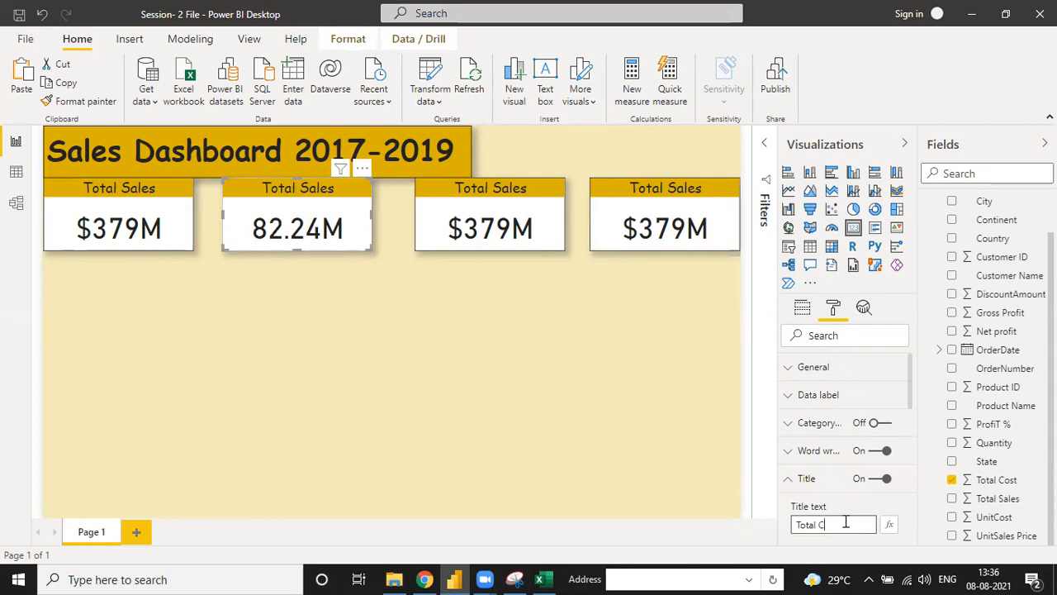
{"action": "key", "text": "Return"}
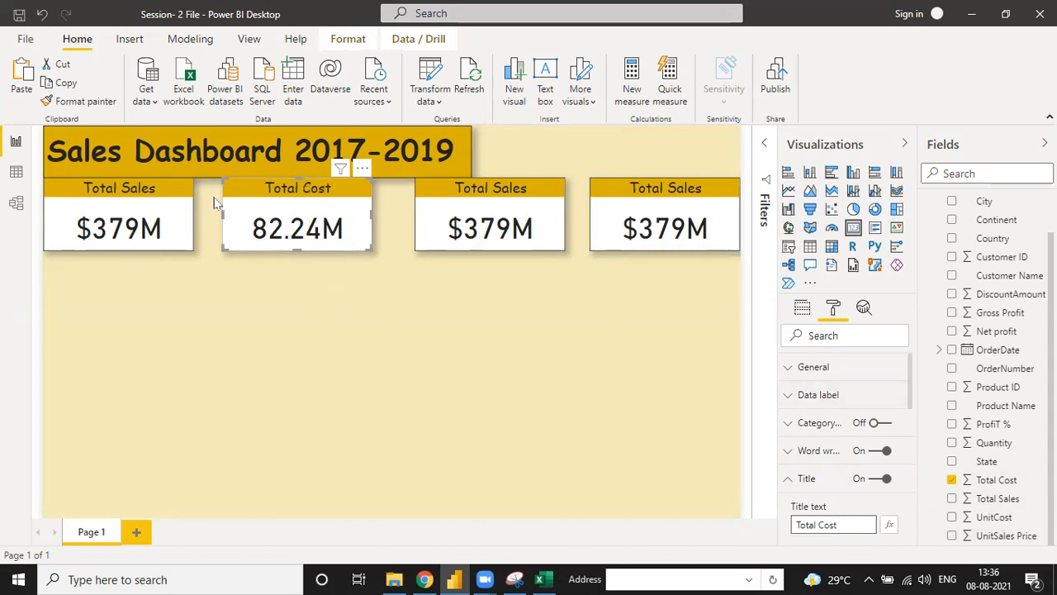
{"action": "left_click", "coordinate": [393, 188]}
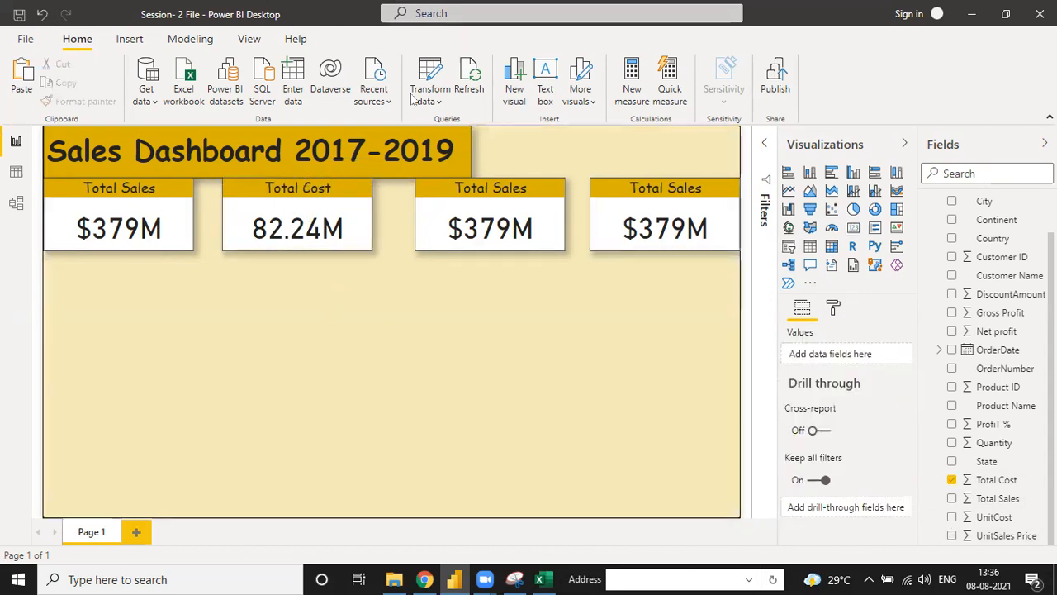
- Refresh the report data and replace the third card's Total Sales field with Gross Profit
{"action": "left_click", "coordinate": [467, 83]}
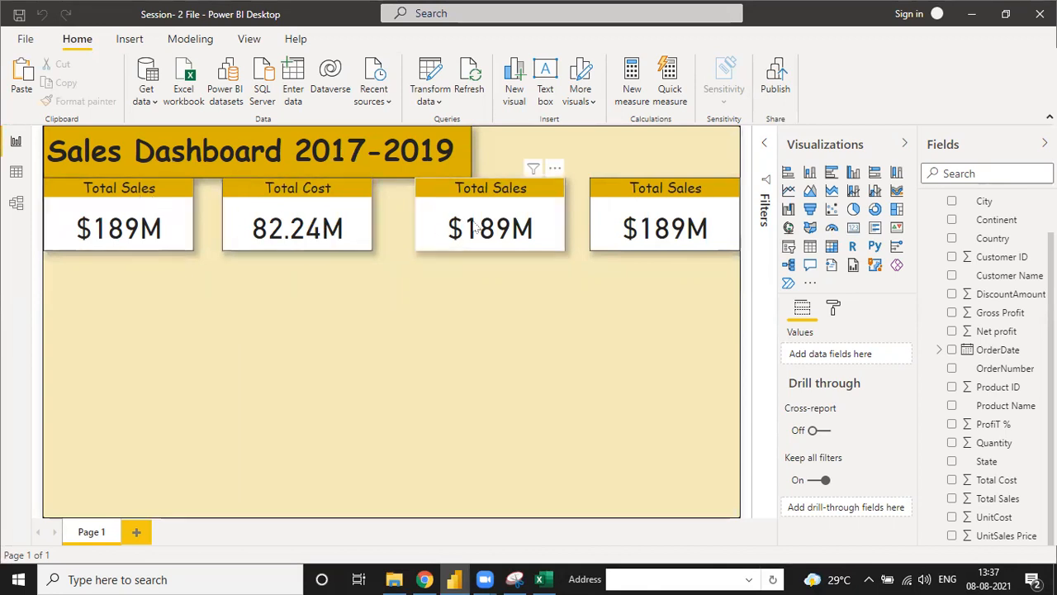
{"action": "left_click", "coordinate": [500, 216]}
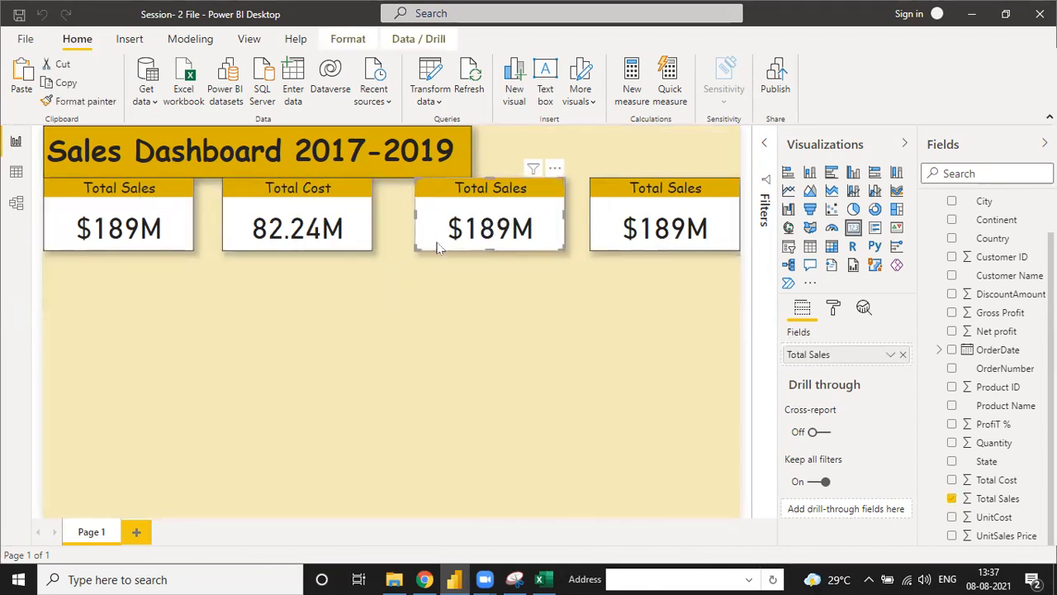
{"action": "left_click", "coordinate": [903, 355]}
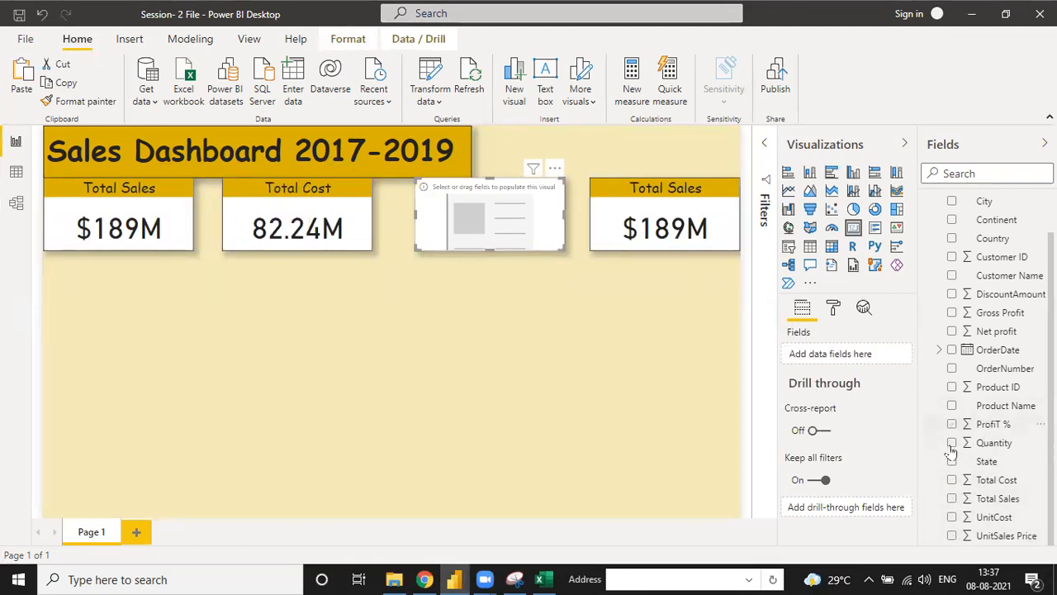
{"action": "left_click", "coordinate": [951, 313]}
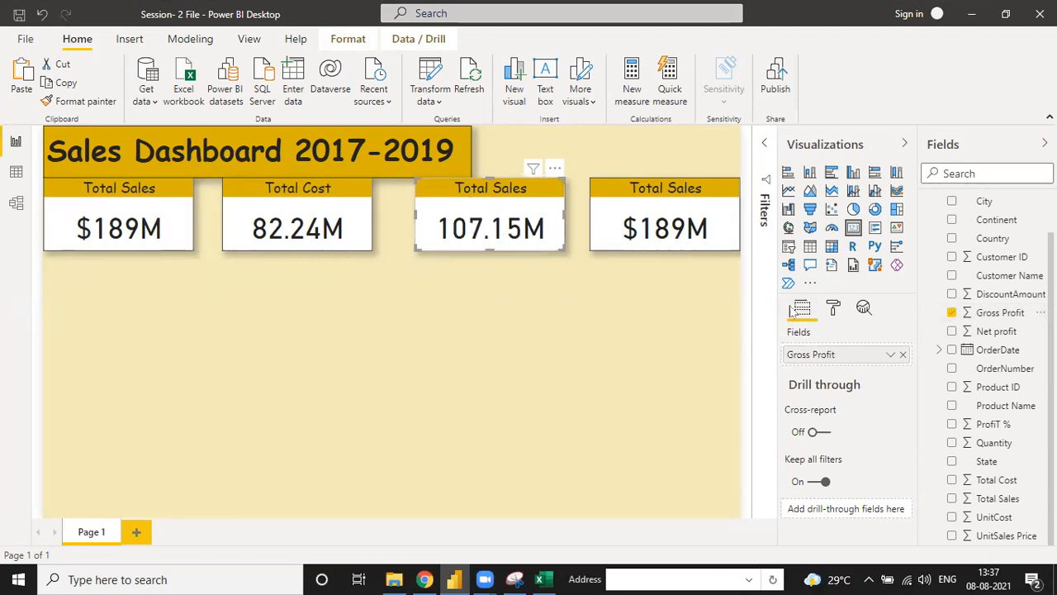
- Change the third card's title text to Gross Profit
{"action": "left_click", "coordinate": [833, 310]}
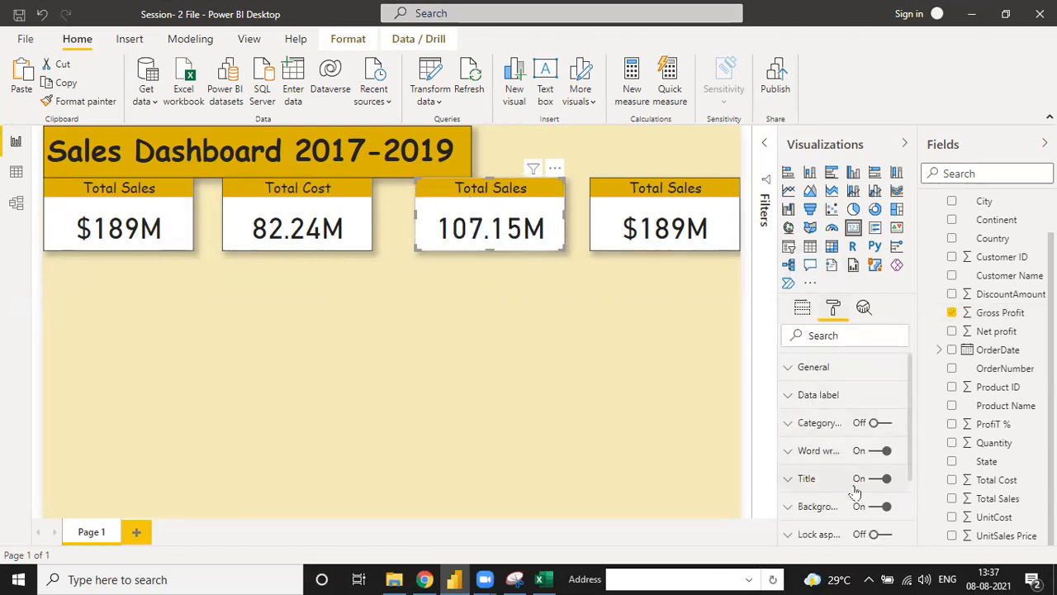
{"action": "left_click", "coordinate": [789, 479]}
{"action": "left_click", "coordinate": [850, 529]}
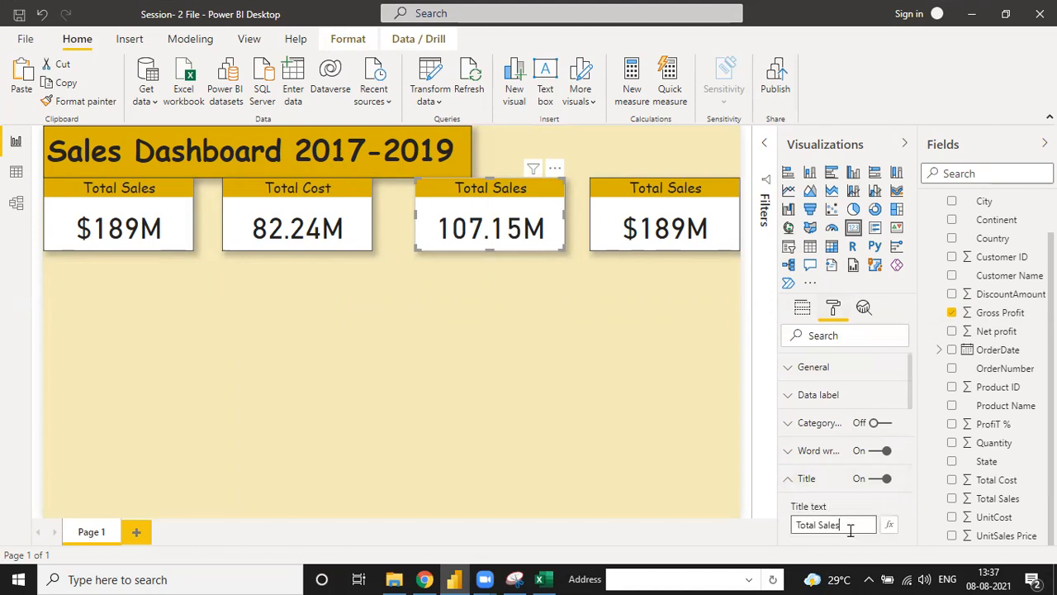
{"action": "key", "text": "BackSpace"}
{"action": "key", "text": "BackSpace"}
{"action": "key", "text": "BackSpace"}
{"action": "key", "text": "BackSpace"}
{"action": "key", "text": "BackSpace"}
{"action": "key", "text": "BackSpace"}
{"action": "key", "text": "BackSpace"}
{"action": "key", "text": "BackSpace"}
{"action": "key", "text": "BackSpace"}
{"action": "type", "text": "Gross"}
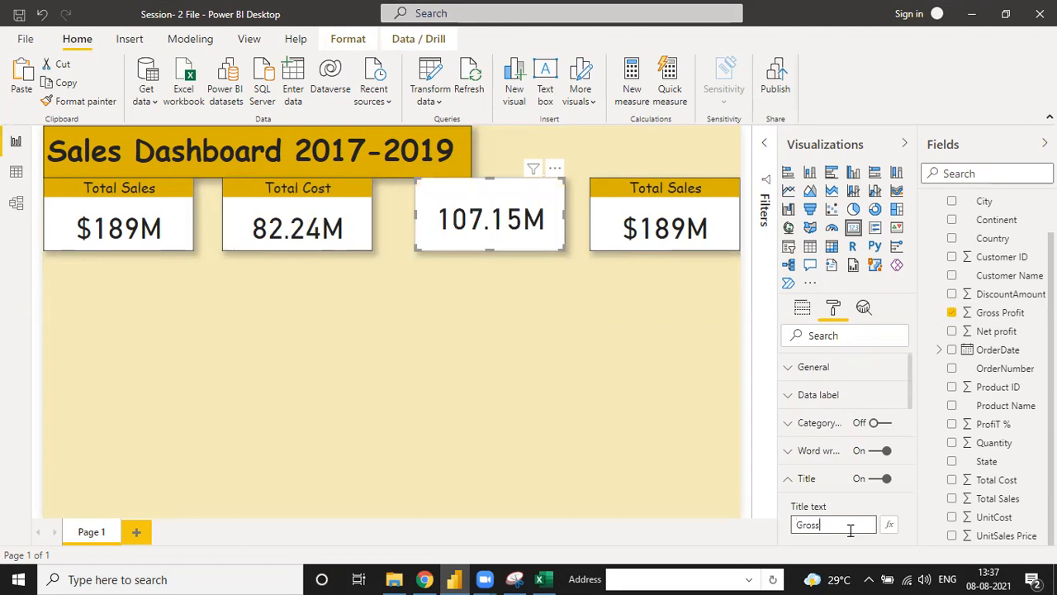
{"action": "type", "text": " Profit"}
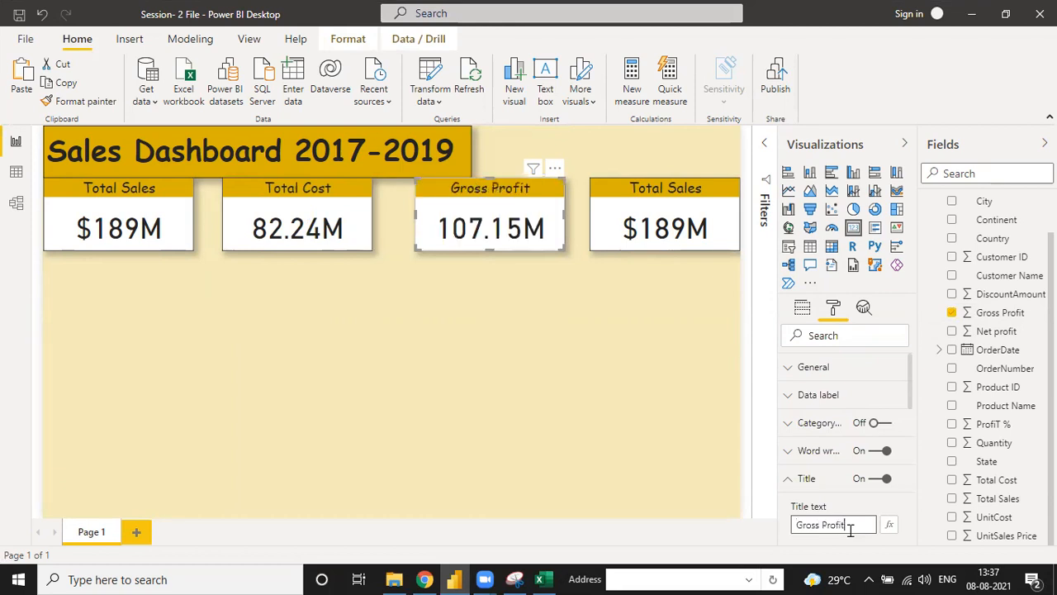
- Replace the Total Sales field in the fourth card with Net profit
{"action": "left_click", "coordinate": [652, 207]}
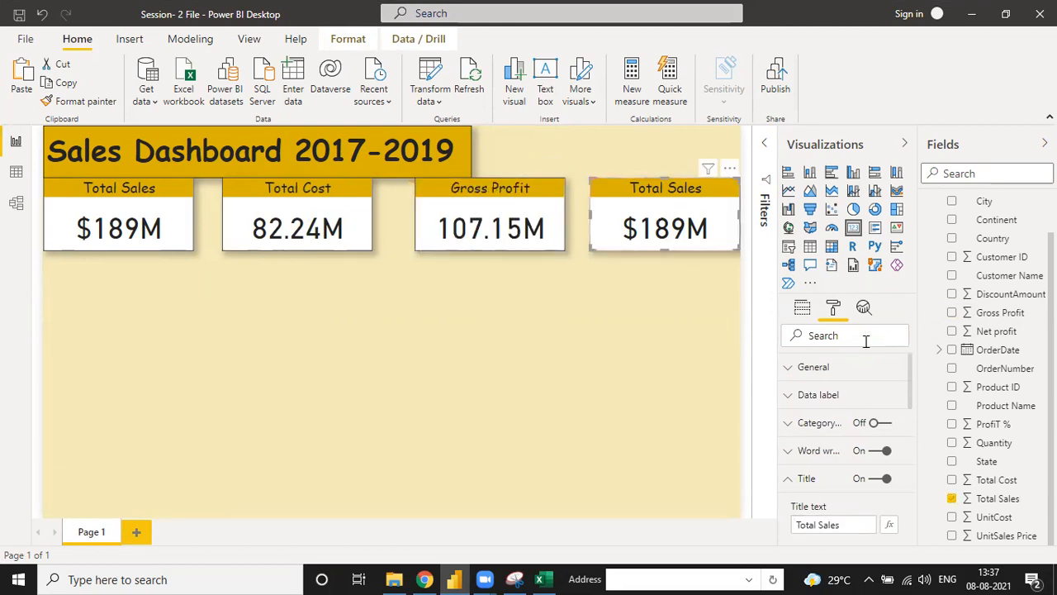
{"action": "left_click", "coordinate": [802, 307]}
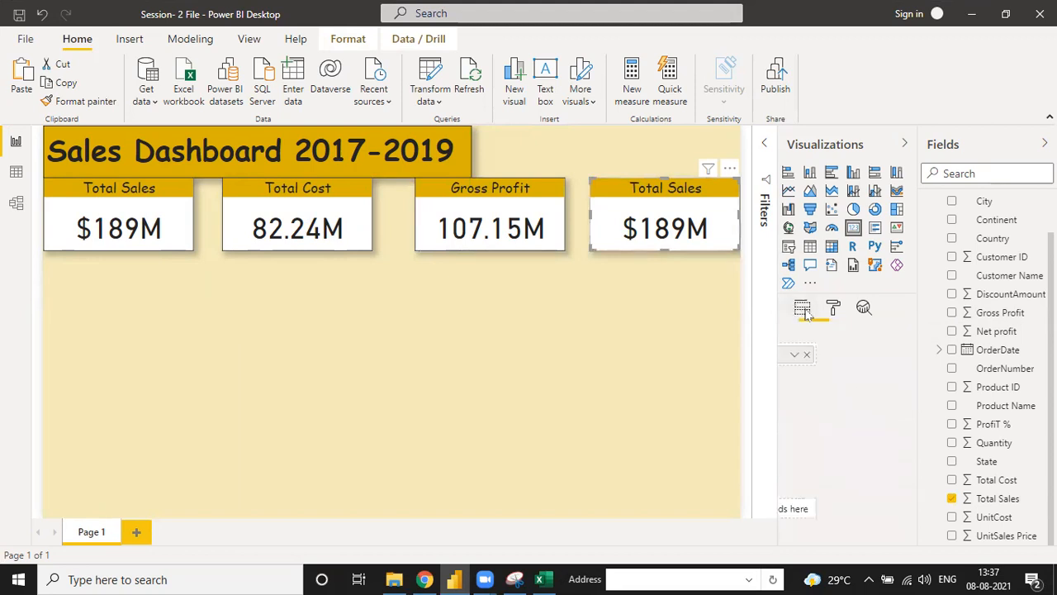
{"action": "left_click", "coordinate": [903, 355]}
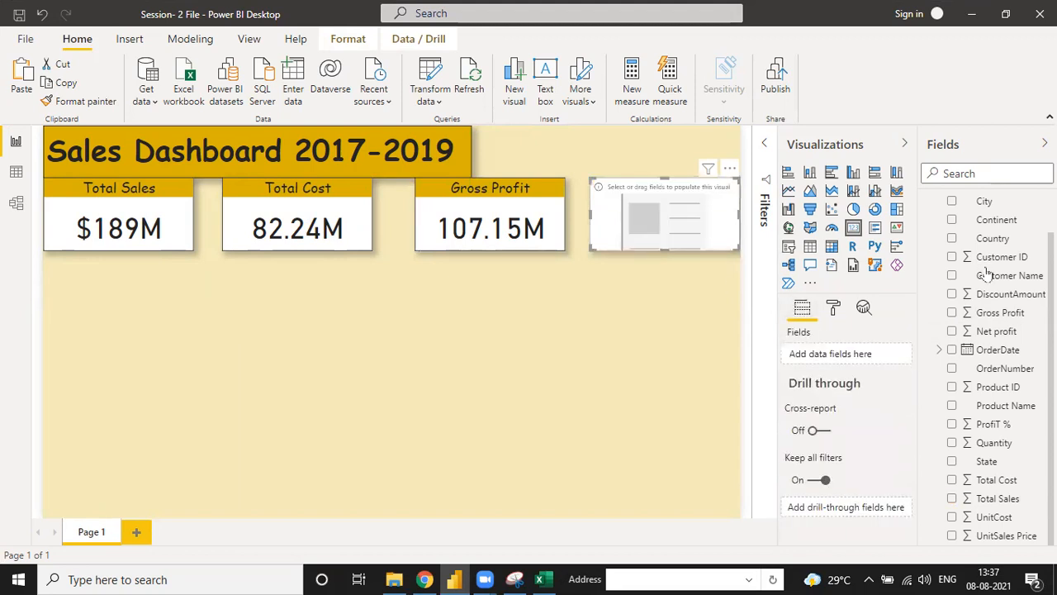
{"action": "left_click", "coordinate": [952, 331]}
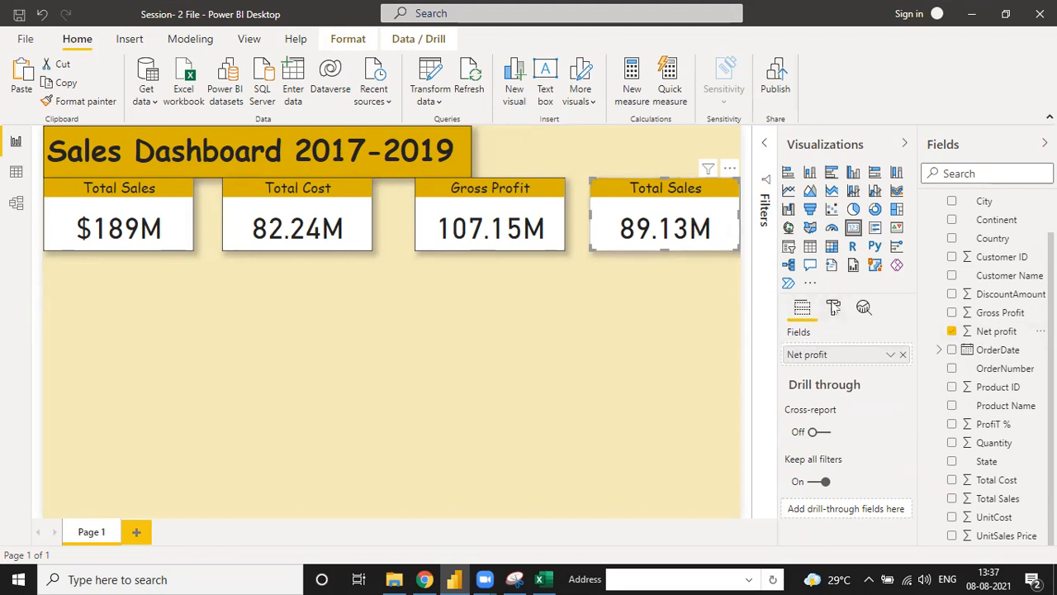
- Change the fourth card's title text to Net Profit
{"action": "left_click", "coordinate": [833, 308]}
{"action": "left_click", "coordinate": [791, 477]}
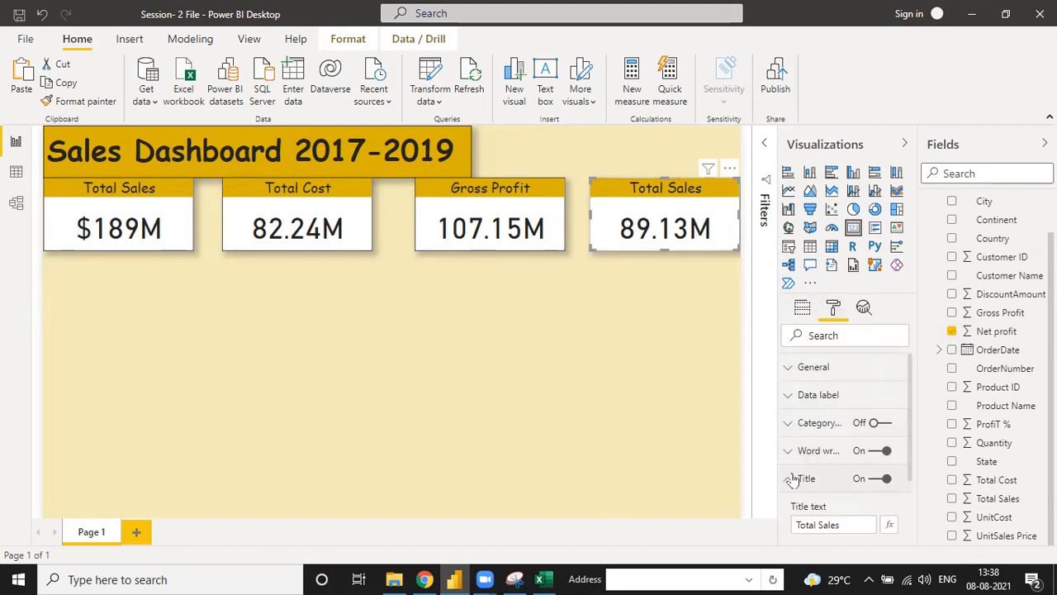
{"action": "left_click", "coordinate": [846, 524]}
{"action": "key", "text": "BackSpace"}
{"action": "key", "text": "BackSpace"}
{"action": "key", "text": "BackSpace"}
{"action": "key", "text": "BackSpace"}
{"action": "key", "text": "BackSpace"}
{"action": "key", "text": "BackSpace"}
{"action": "key", "text": "BackSpace"}
{"action": "key", "text": "BackSpace"}
{"action": "key", "text": "BackSpace"}
{"action": "key", "text": "BackSpace"}
{"action": "type", "text": "Net Pric"}
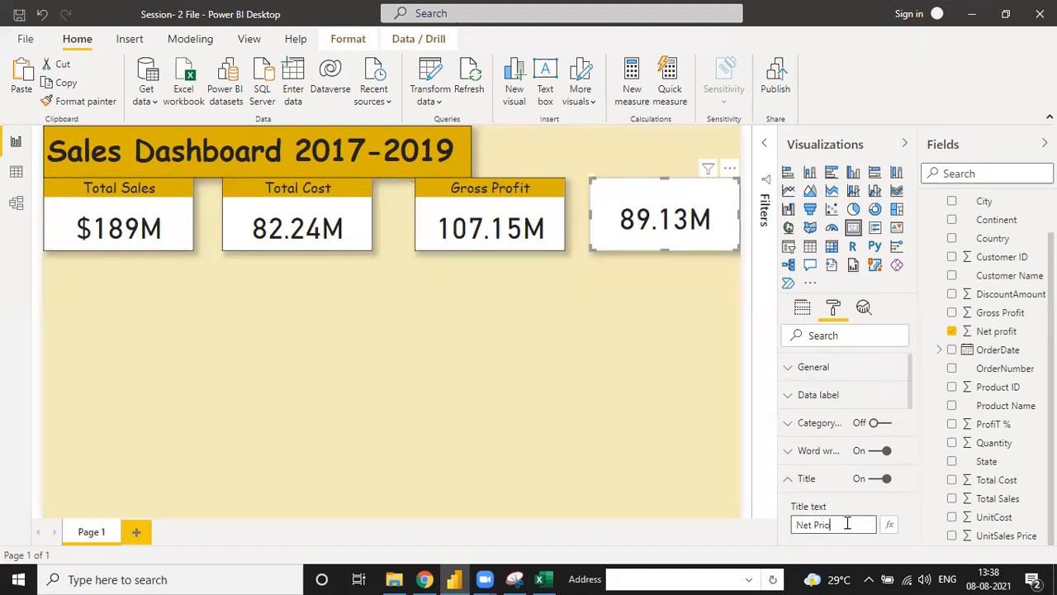
{"action": "key", "text": "BackSpace"}
{"action": "key", "text": "BackSpace"}
{"action": "type", "text": "ofit"}
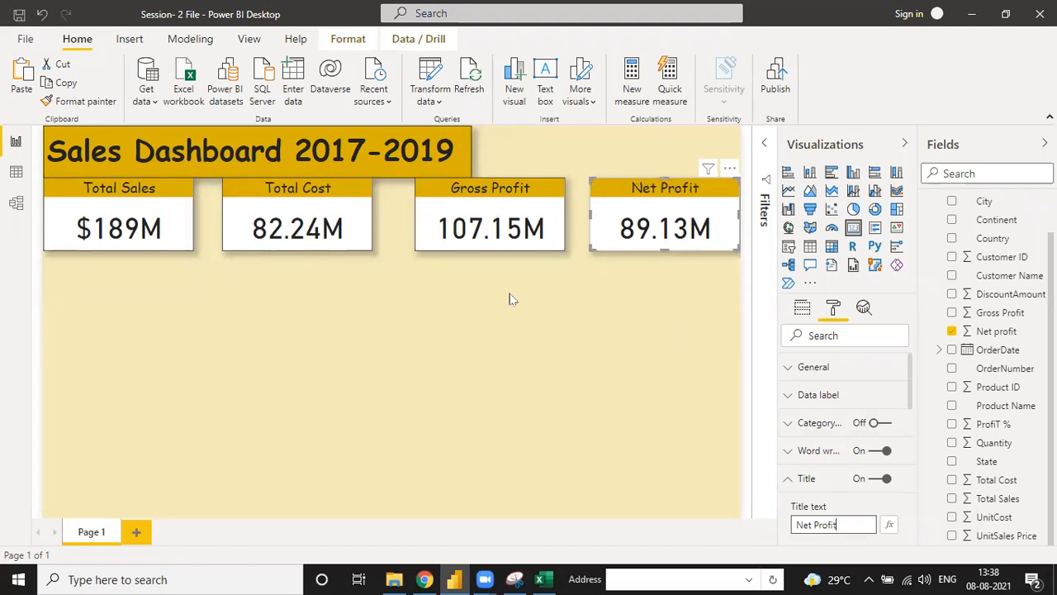
- Move the Total Cost, Gross Profit and Net Profit cards so all four cards sit edge to edge without gaps
{"action": "left_click", "coordinate": [242, 264]}
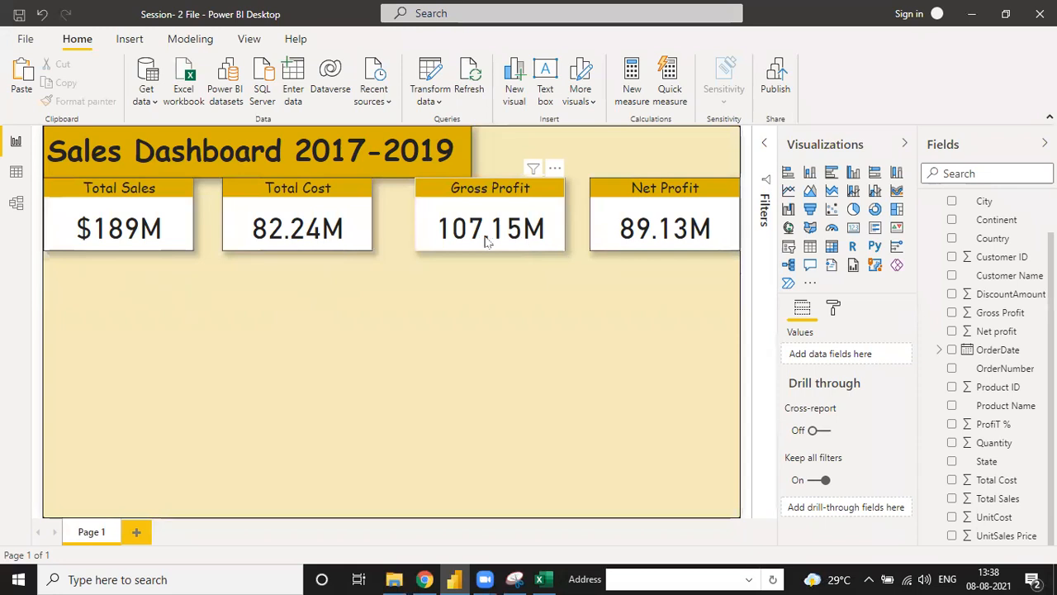
{"action": "mouse_move", "coordinate": [317, 196]}
{"action": "left_mouse_down"}
{"action": "mouse_move", "coordinate": [267, 203]}
{"action": "mouse_move", "coordinate": [313, 194]}
{"action": "mouse_move", "coordinate": [304, 190]}
{"action": "left_mouse_up"}
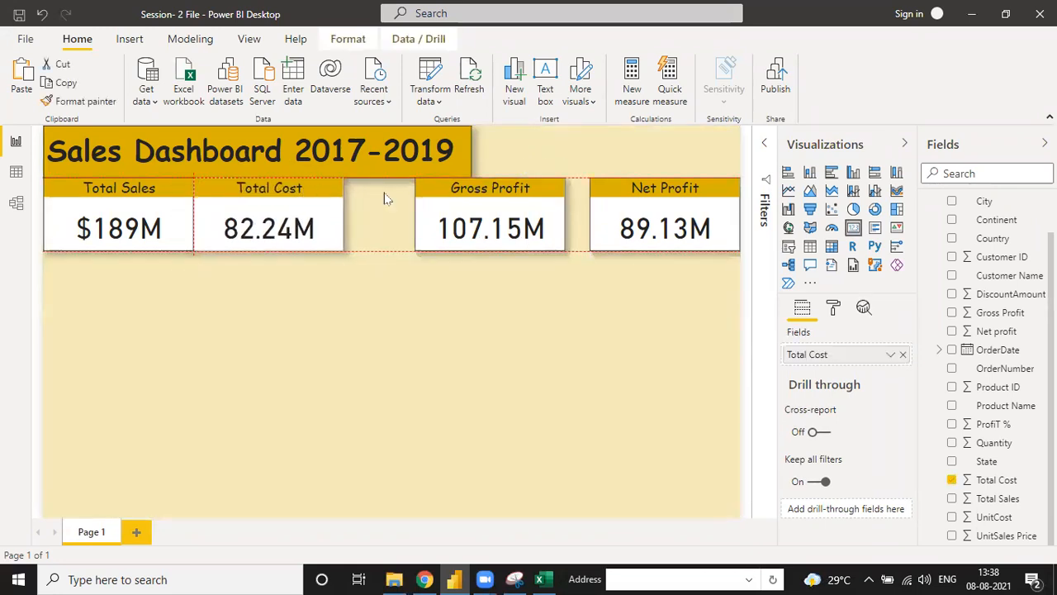
{"action": "left_click_drag", "start_coordinate": [436, 198], "coordinate": [355, 203]}
{"action": "left_click_drag", "start_coordinate": [608, 209], "coordinate": [523, 199]}
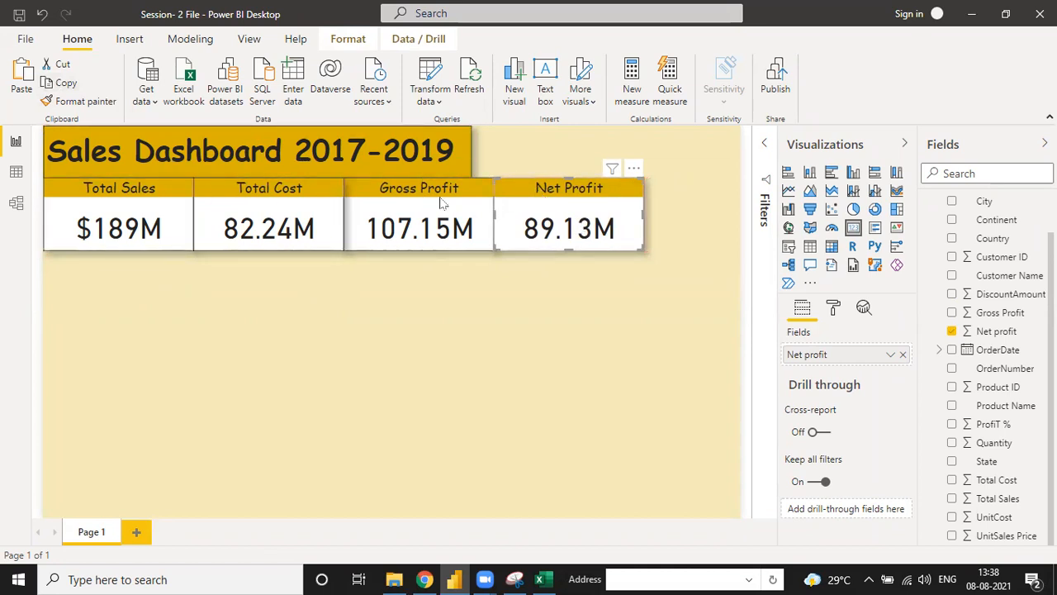
- Paste a copy of the card, fit it into the remaining space after Net Profit, and replace its field with ProfiT %
{"action": "key", "text": "ctrl+v"}
{"action": "left_click_drag", "start_coordinate": [548, 191], "coordinate": [644, 226]}
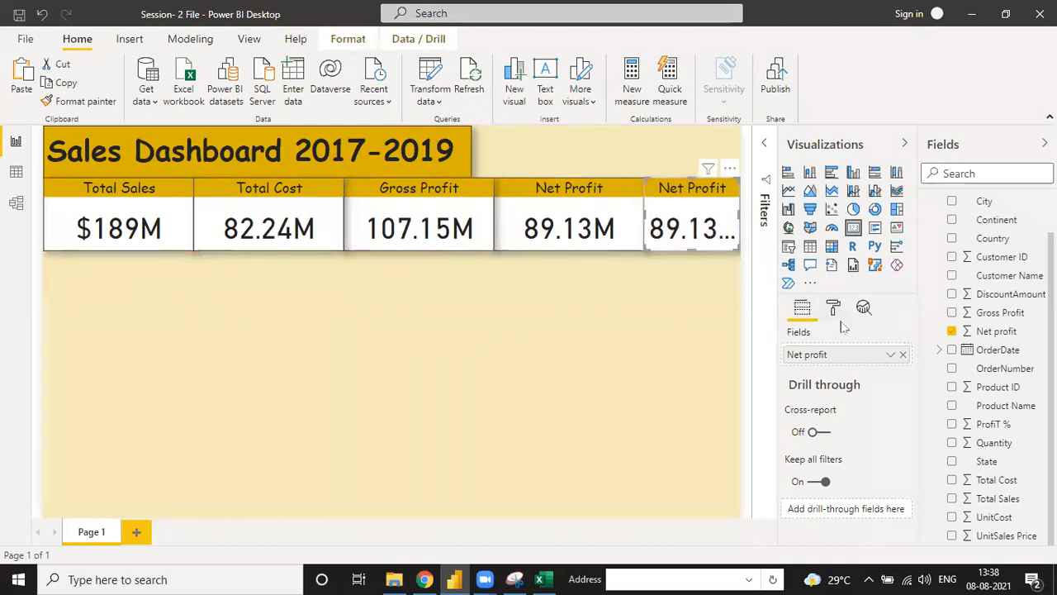
{"action": "left_click", "coordinate": [903, 355]}
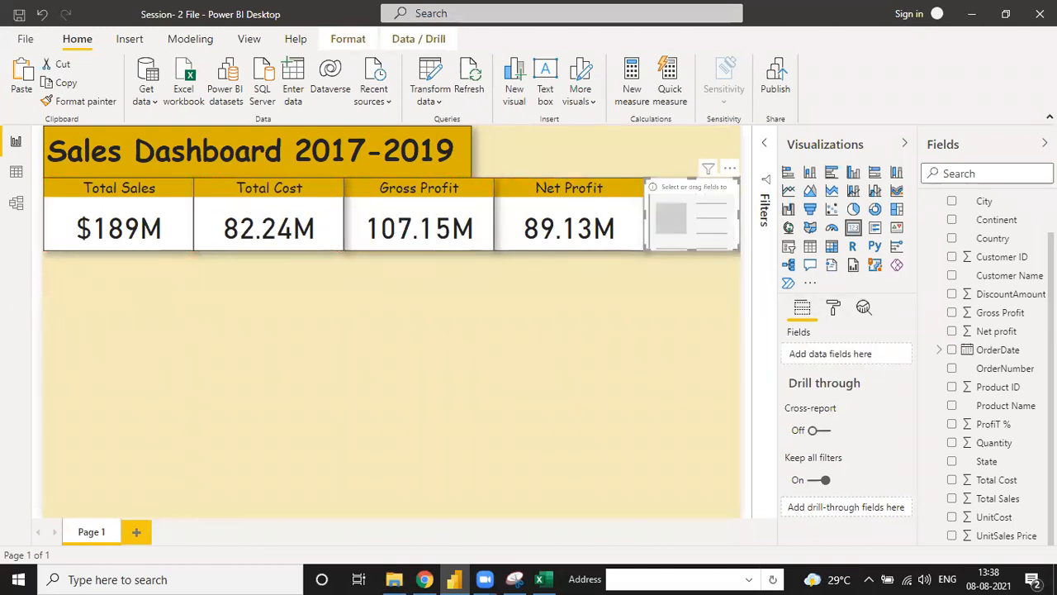
{"action": "left_click", "coordinate": [951, 425]}
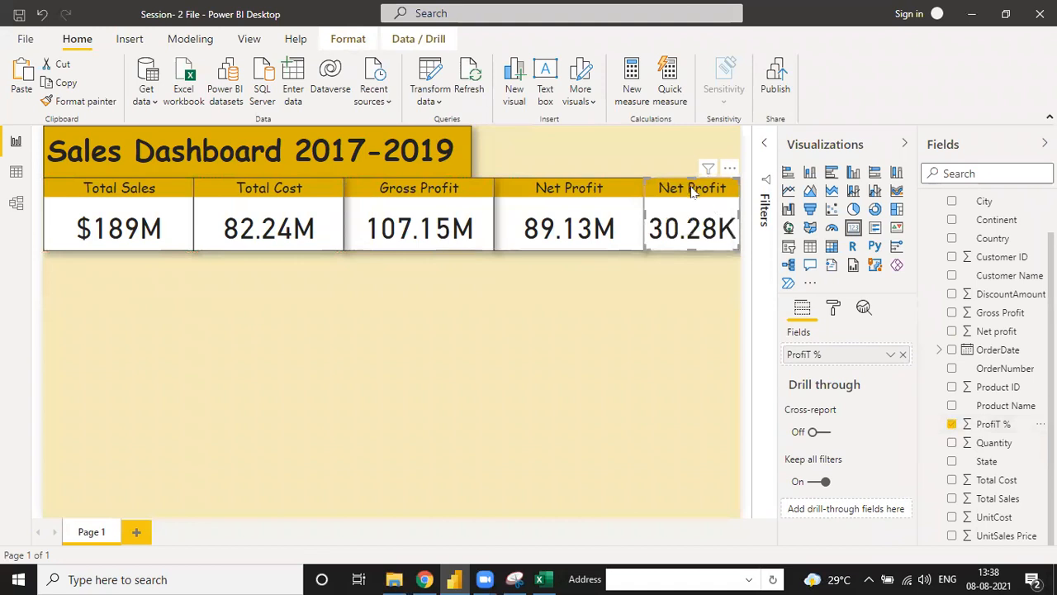
- Change the fifth card's title text to NP %
{"action": "left_click", "coordinate": [835, 308]}
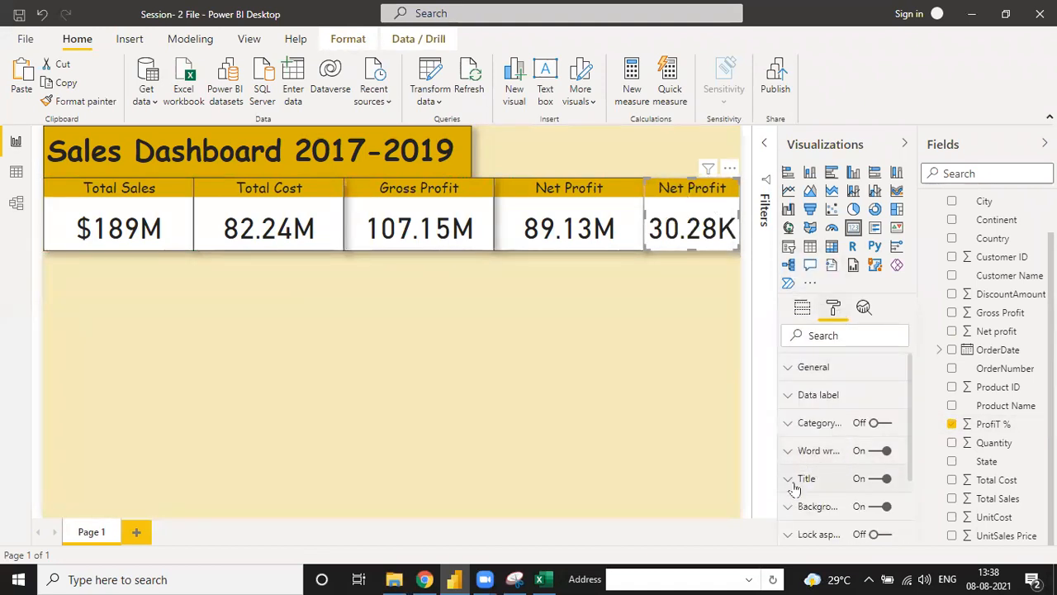
{"action": "left_click", "coordinate": [788, 479]}
{"action": "left_click_drag", "start_coordinate": [790, 533], "coordinate": [779, 526]}
{"action": "type", "text": "P"}
{"action": "key", "text": "BackSpace"}
{"action": "key", "text": "BackSpace"}
{"action": "key", "text": "BackSpace"}
{"action": "key", "text": "BackSpace"}
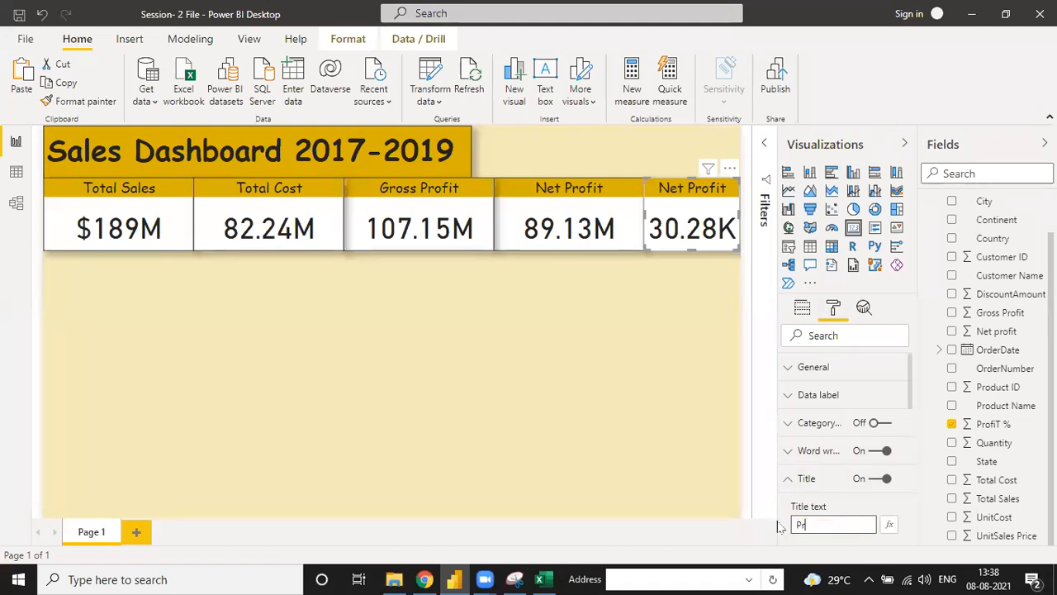
{"action": "type", "text": "NP P"}
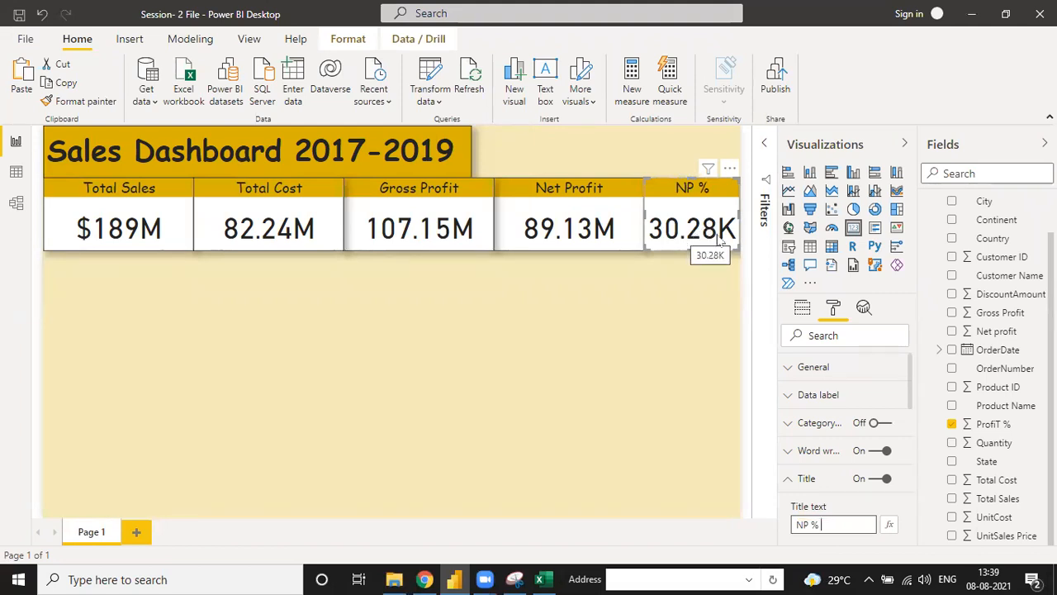
- Format the ProfiT % field as a percentage with one decimal place and widen the NP % card over the Net Profit card
{"action": "left_click", "coordinate": [994, 428]}
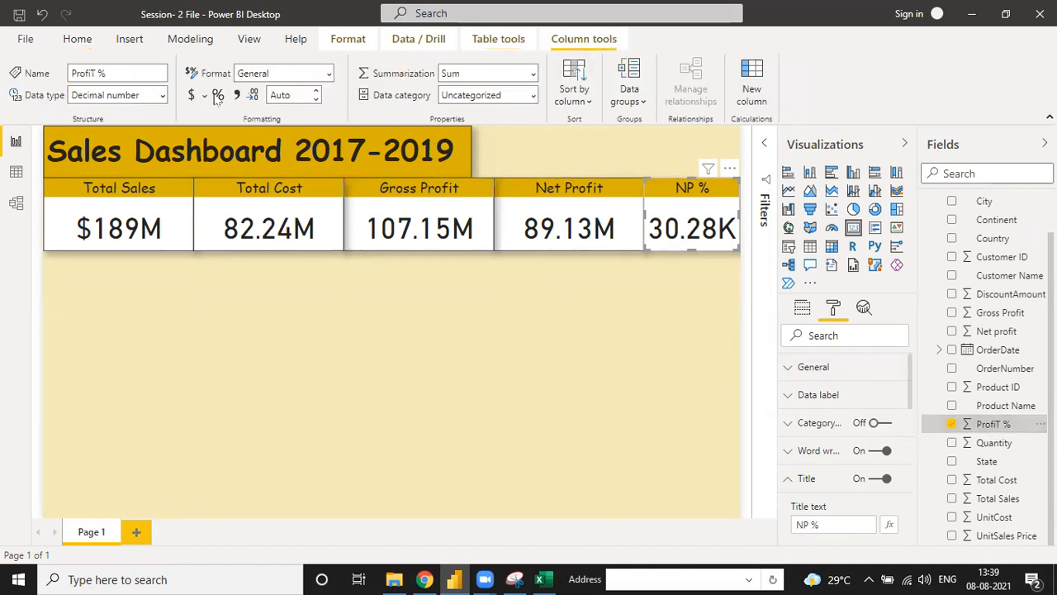
{"action": "left_click", "coordinate": [220, 96]}
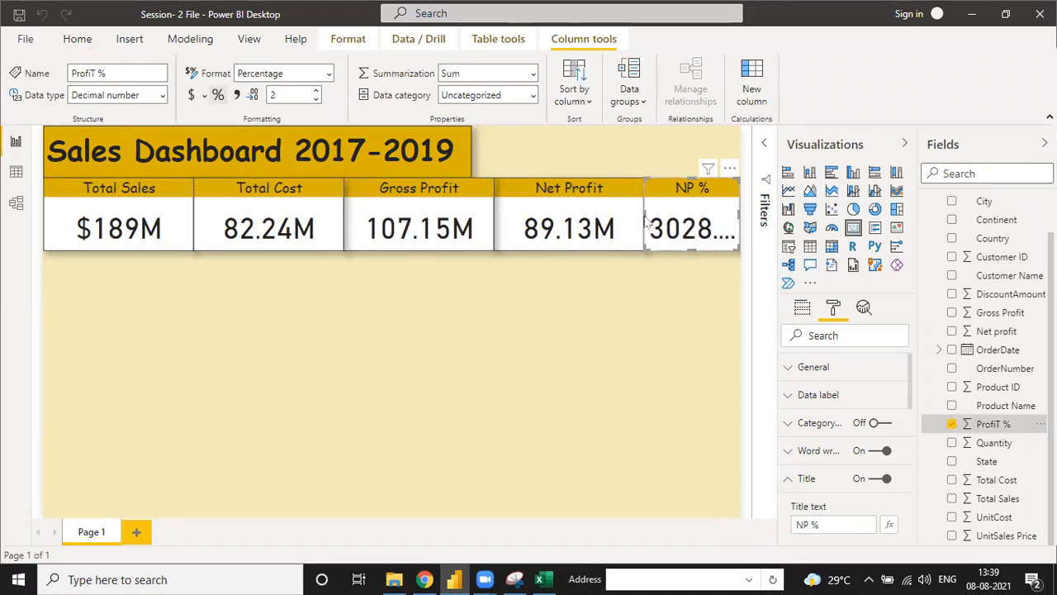
{"action": "left_click_drag", "start_coordinate": [644, 217], "coordinate": [558, 223]}
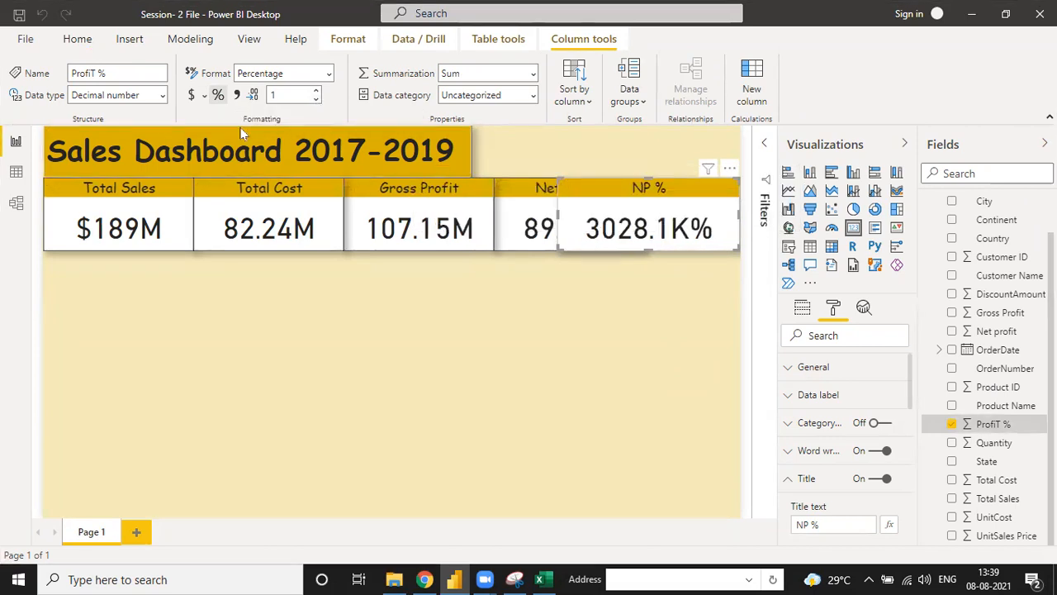
- Format the ProfiT % field as $ English (United States) currency and narrow the NP % card back to the Net Profit card's edge
{"action": "left_click", "coordinate": [206, 98]}
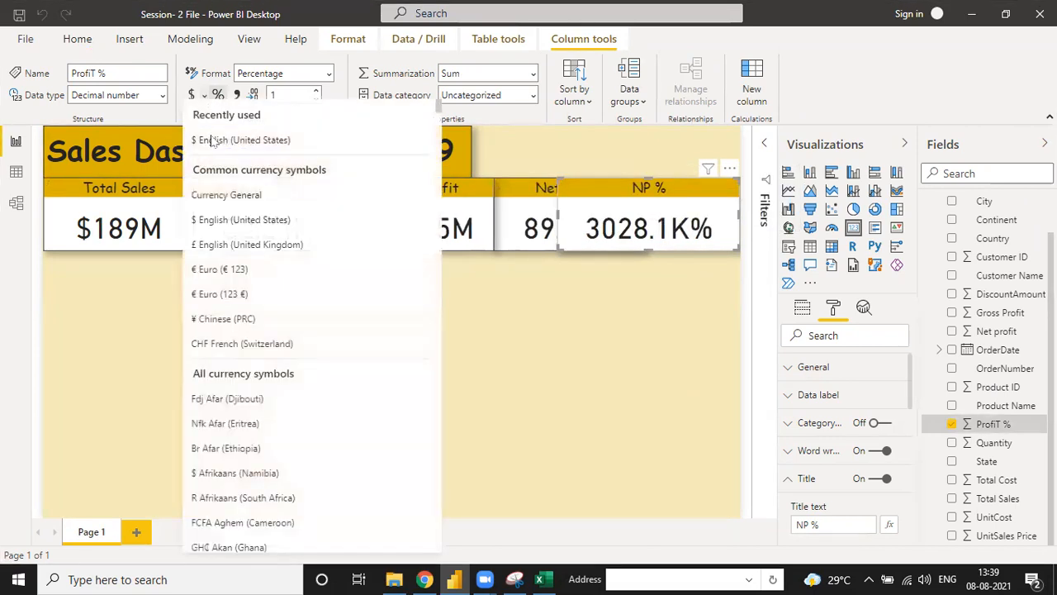
{"action": "left_click", "coordinate": [218, 142]}
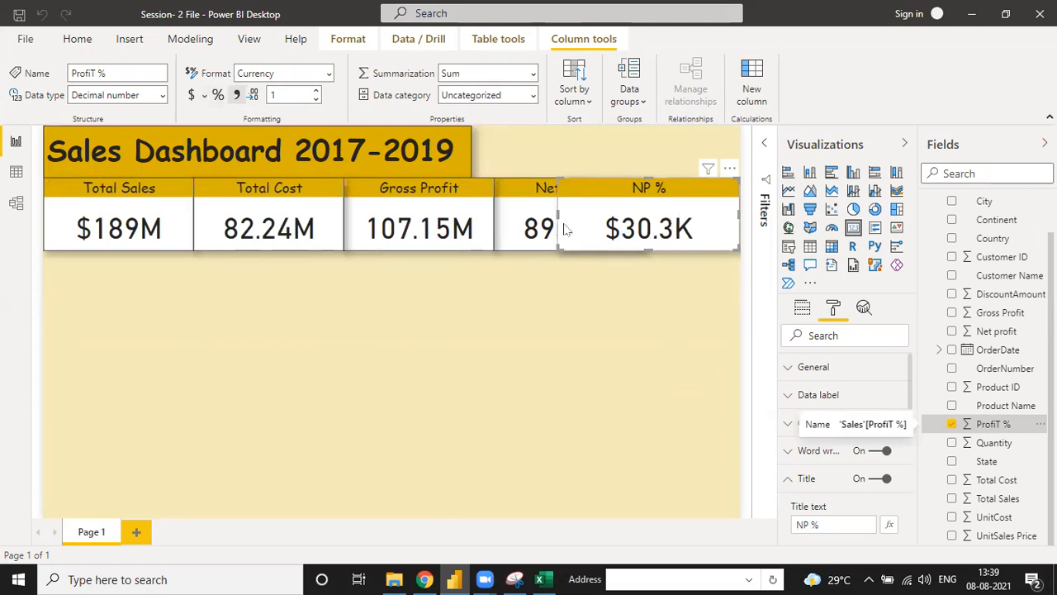
{"action": "left_click_drag", "start_coordinate": [559, 215], "coordinate": [644, 219]}
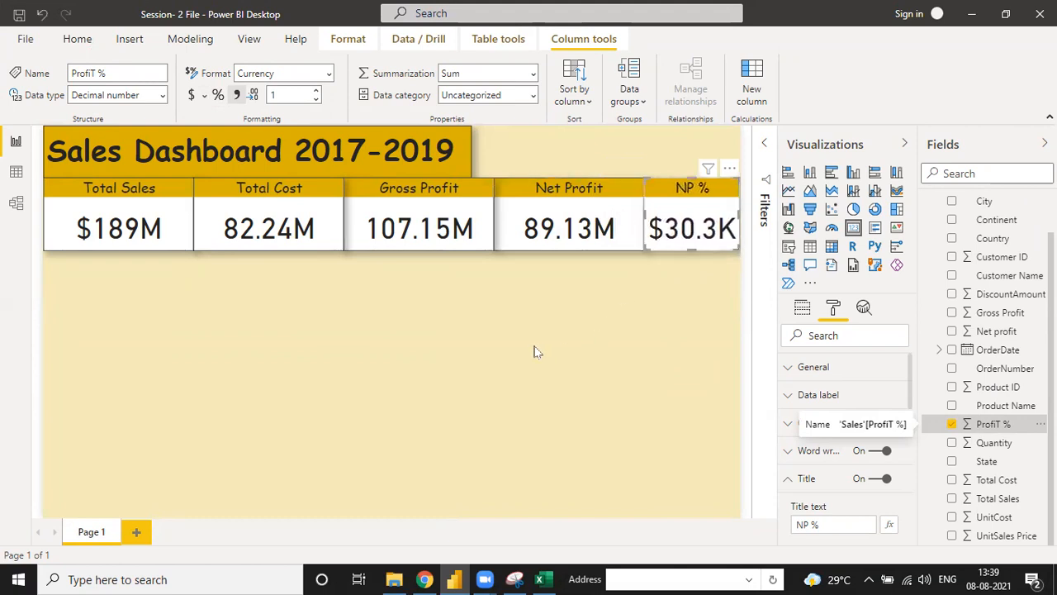
{"action": "left_click", "coordinate": [534, 352]}
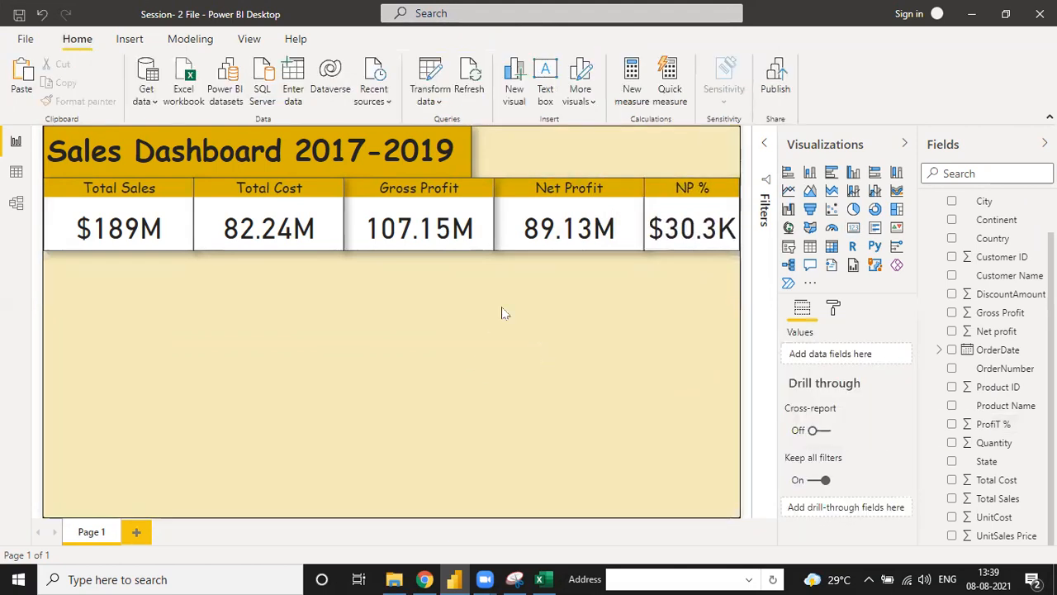
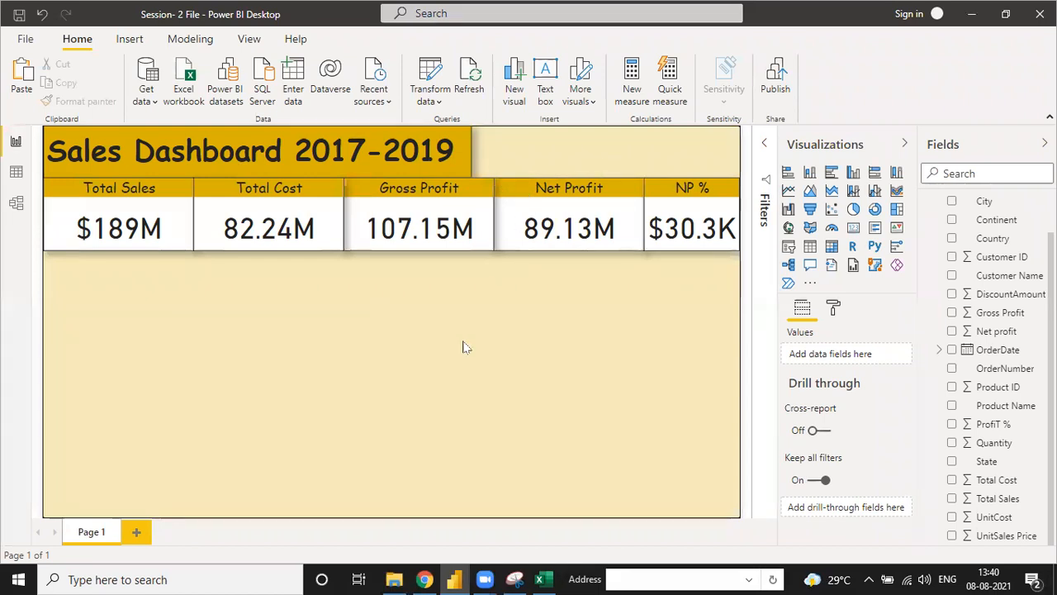
- Add a slicer on the Continent field below the KPI cards
{"action": "left_click", "coordinate": [789, 252]}
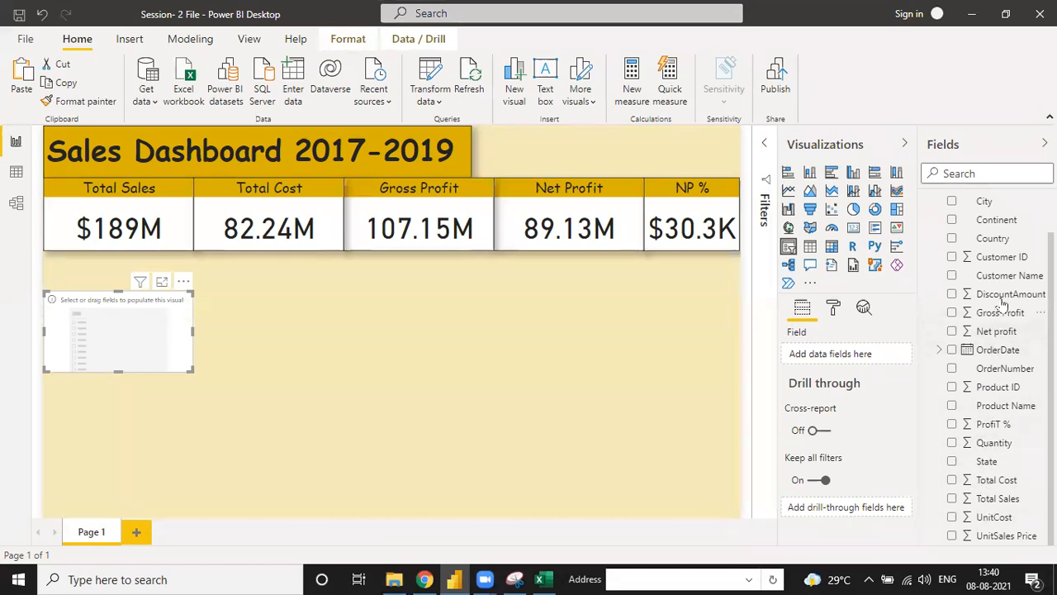
{"action": "scroll", "coordinate": [987, 281], "scroll_direction": "up", "scroll_amount": 2}
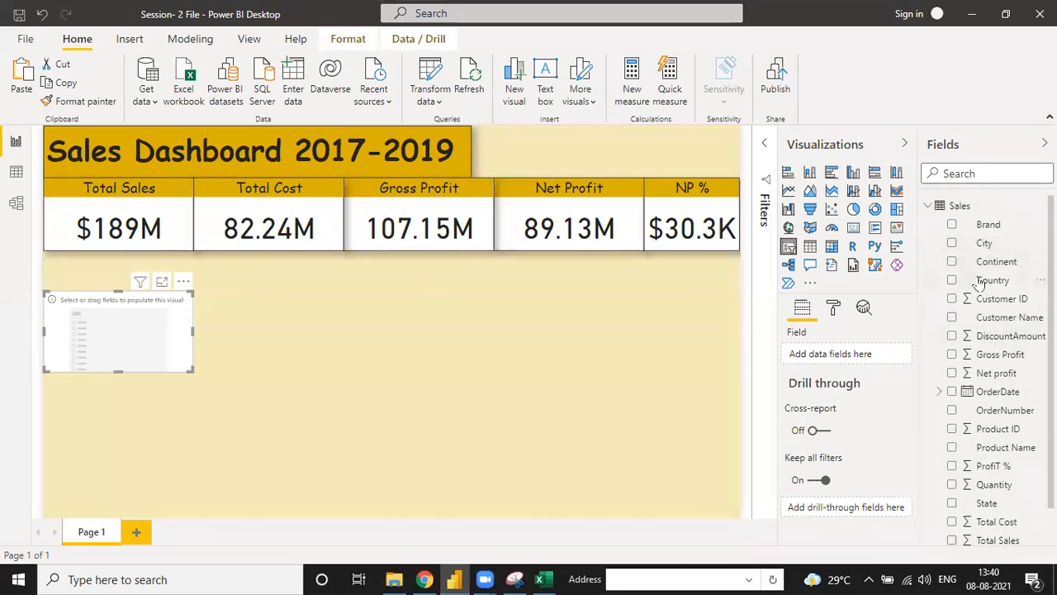
{"action": "left_click", "coordinate": [952, 262]}
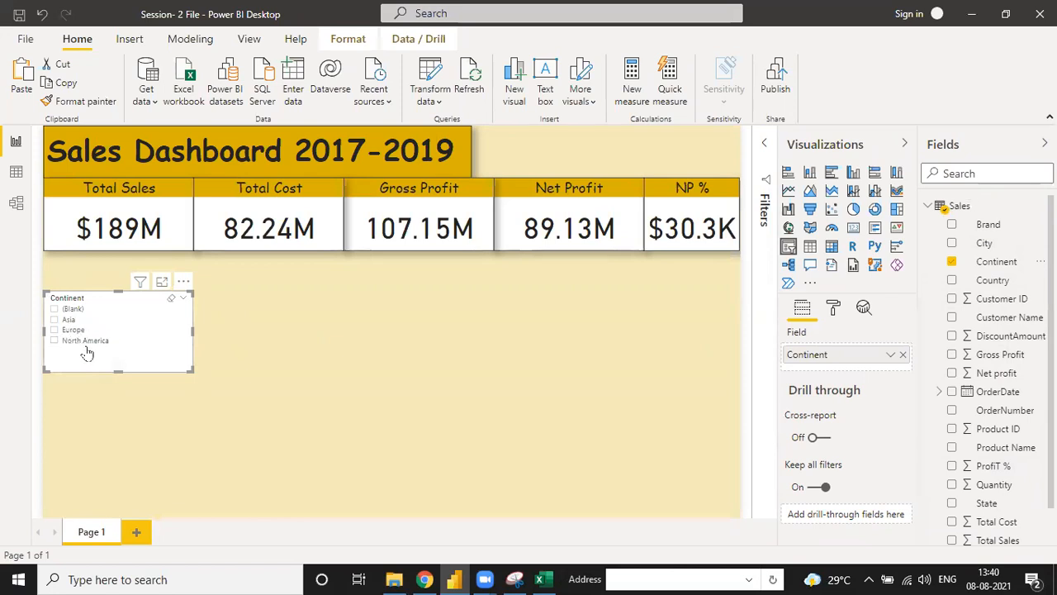
- Set the Continent slicer's orientation to Horizontal
{"action": "left_click", "coordinate": [835, 310]}
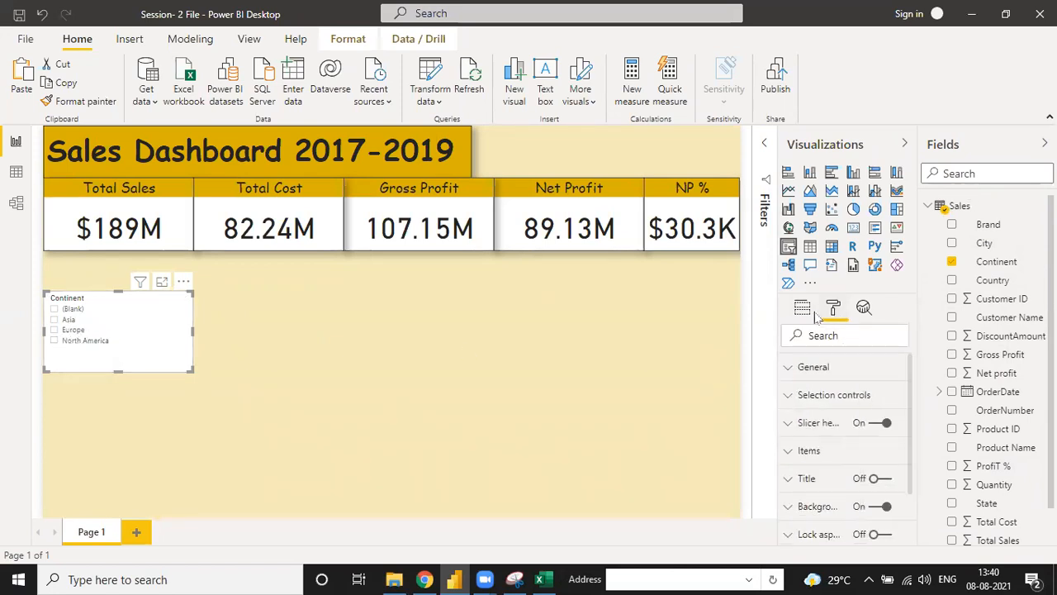
{"action": "left_click", "coordinate": [790, 369]}
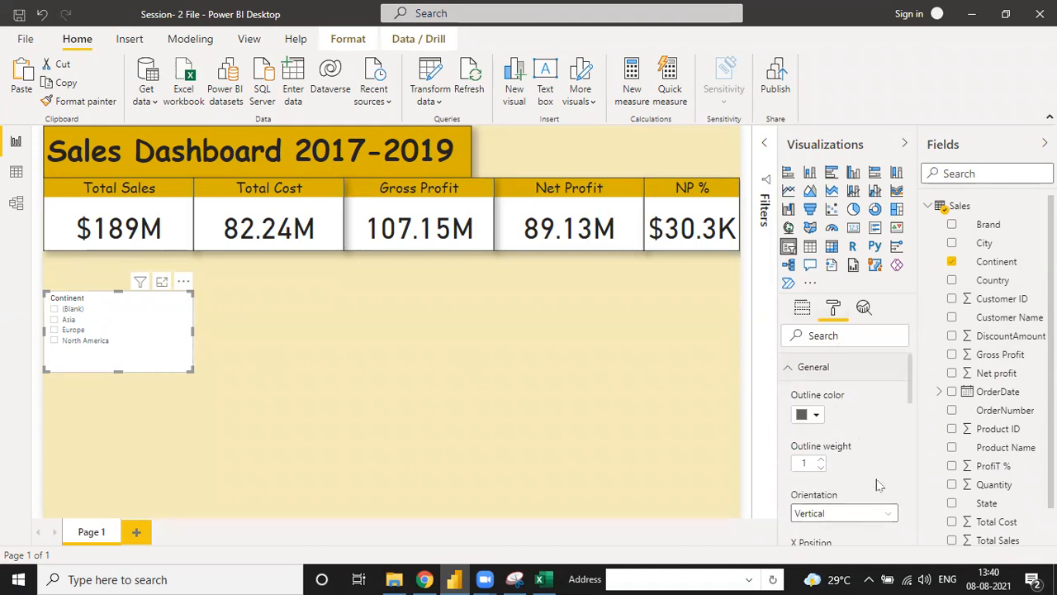
{"action": "scroll", "coordinate": [911, 411], "scroll_direction": "down", "scroll_amount": 2}
{"action": "left_click", "coordinate": [851, 433]}
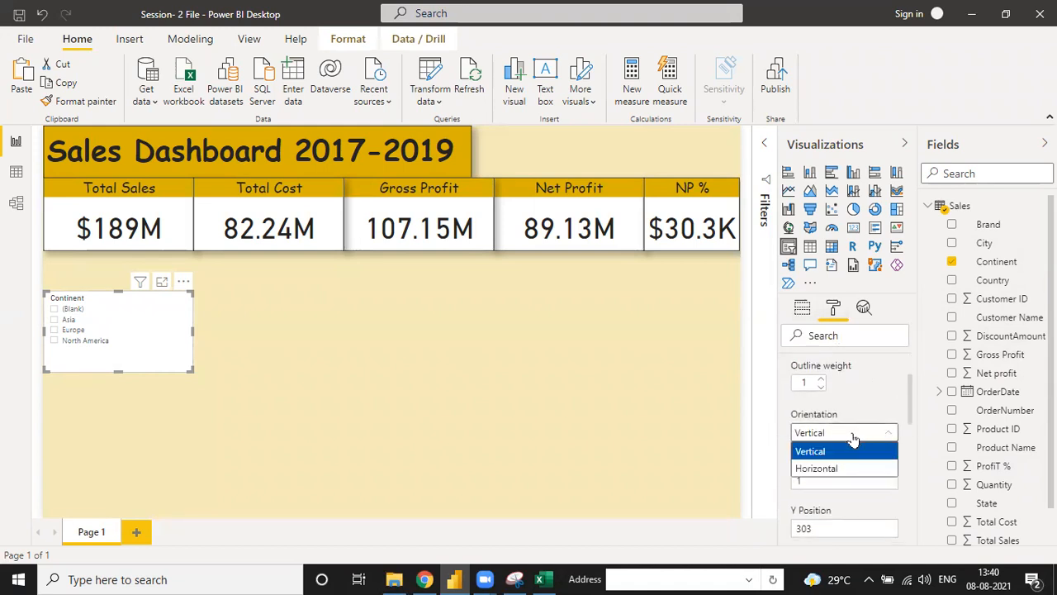
{"action": "left_click", "coordinate": [838, 469]}
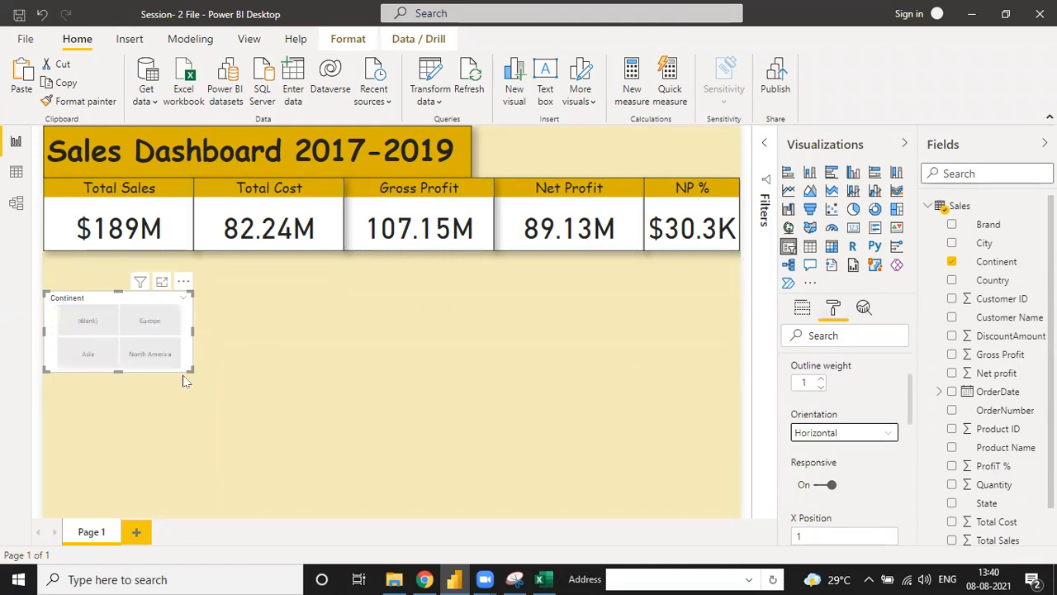
- Widen and flatten the Continent slicer into a single row spanning the Total Sales and Total Cost cards
{"action": "left_click_drag", "start_coordinate": [189, 371], "coordinate": [344, 337]}
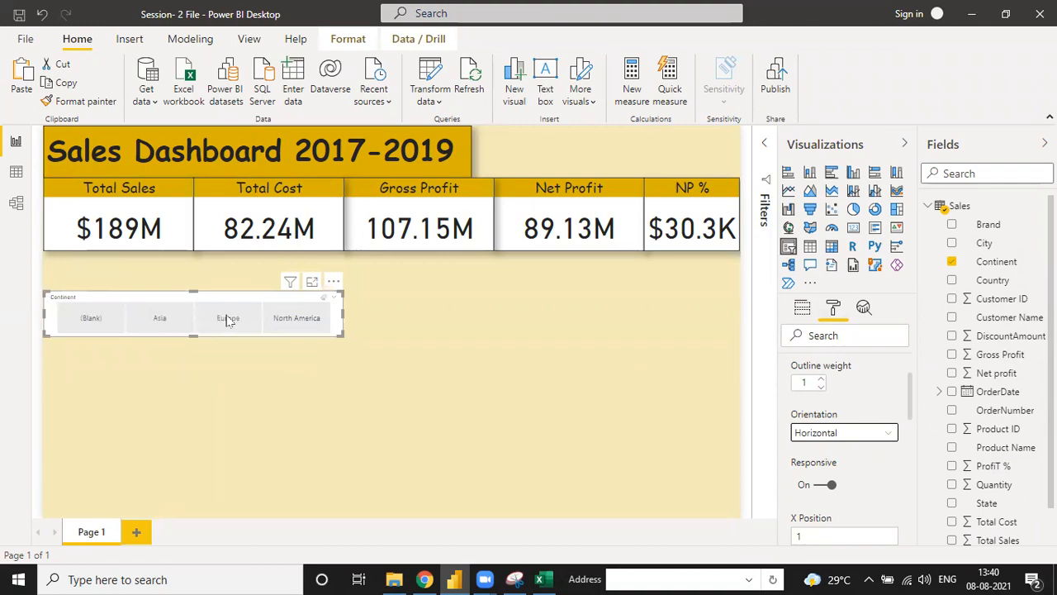
- Switch to the Sales Data workbook in Excel and check the Continent column's header and filter for blank entries
{"action": "left_click", "coordinate": [544, 577]}
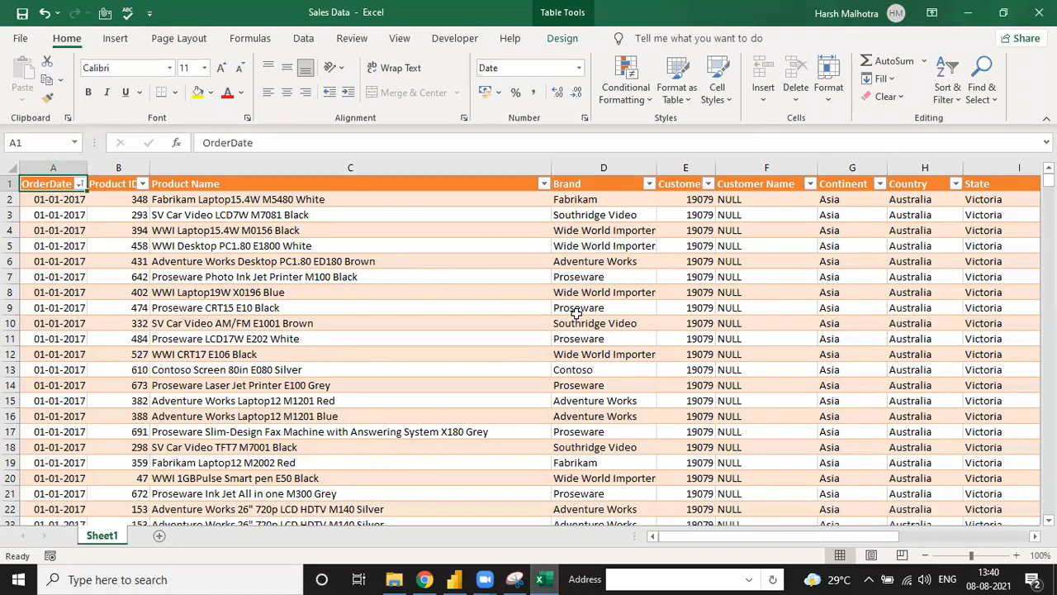
{"action": "left_click", "coordinate": [500, 290]}
{"action": "key", "text": "ctrl+Up"}
{"action": "key", "text": "Right"}
{"action": "key", "text": "Right"}
{"action": "key", "text": "Right"}
{"action": "key", "text": "Right"}
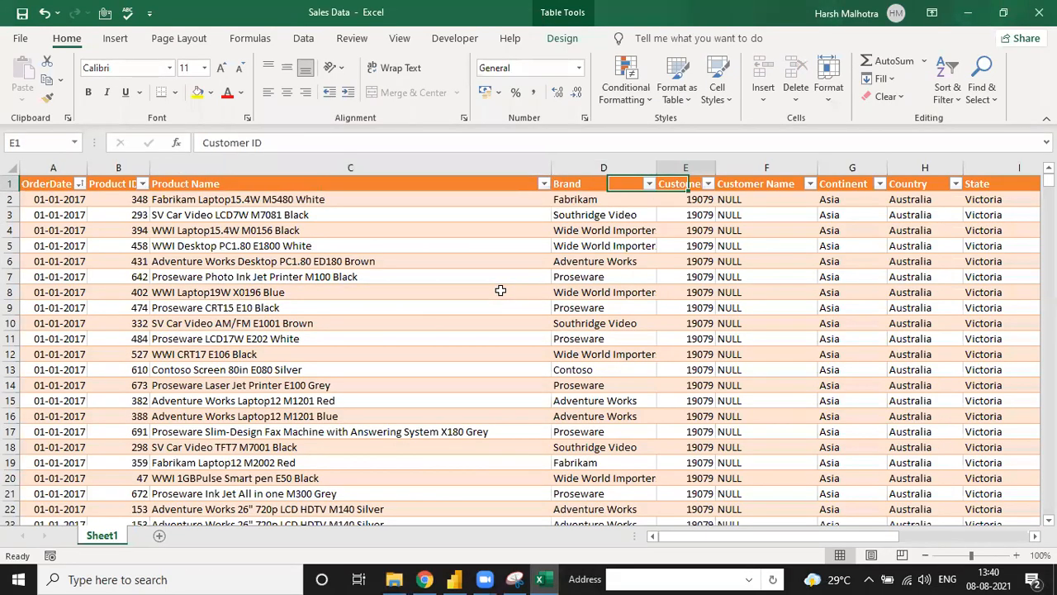
{"action": "left_click", "coordinate": [880, 184]}
{"action": "key", "text": "Escape"}
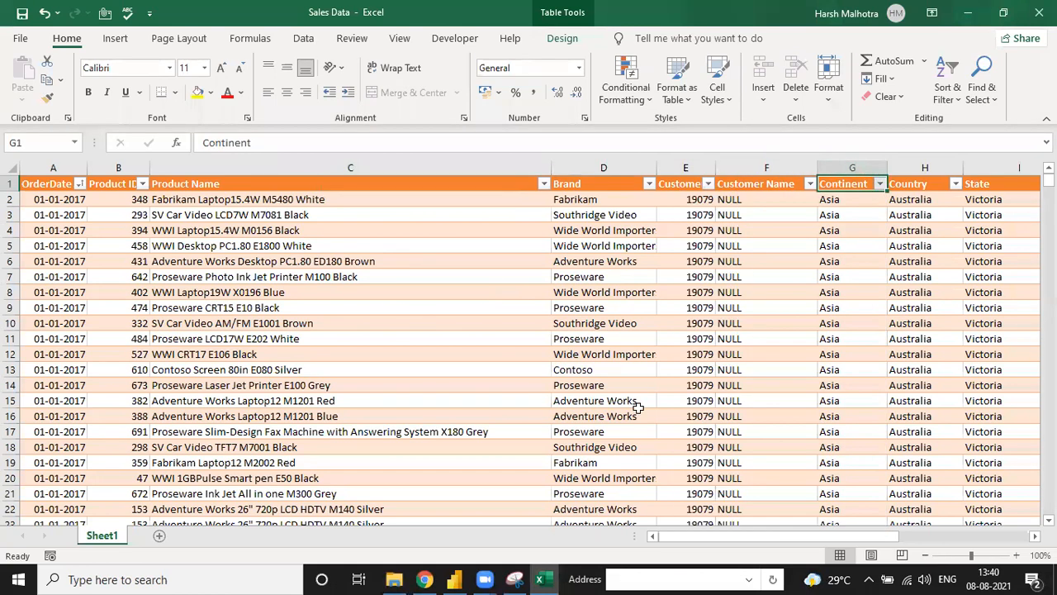
- Examine the Continent column's last rows and the row just below the table for blank cells
{"action": "left_click", "coordinate": [823, 349]}
{"action": "key", "text": "ctrl+Down"}
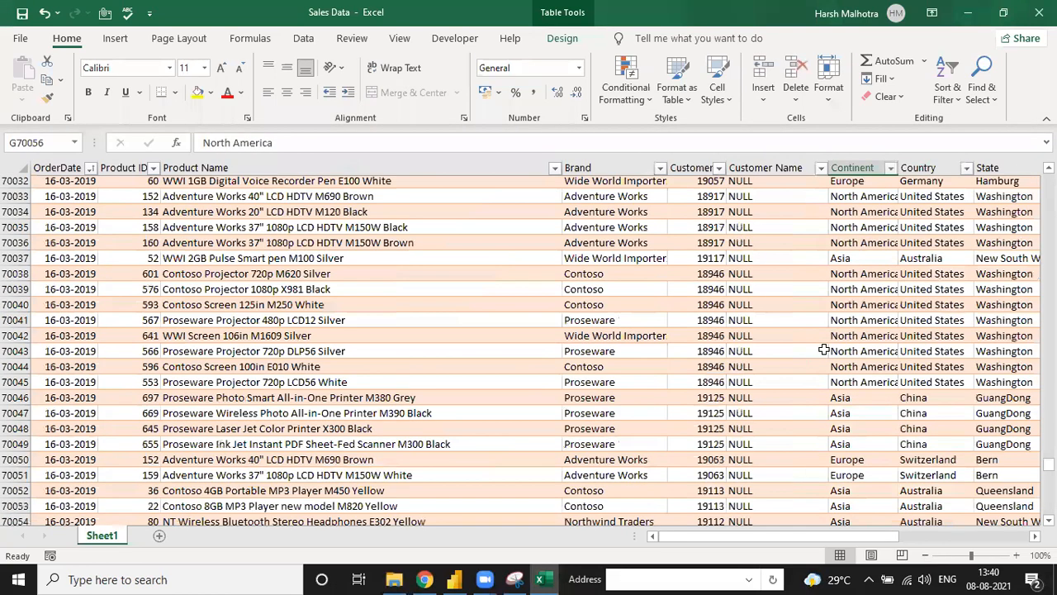
{"action": "key", "text": "Down"}
{"action": "key", "text": "Down"}
{"action": "key", "text": "Down"}
{"action": "key", "text": "Up"}
{"action": "key", "text": "Up"}
{"action": "key", "text": "Down"}
{"action": "key", "text": "Down"}
{"action": "key", "text": "Down"}
{"action": "key", "text": "Down"}
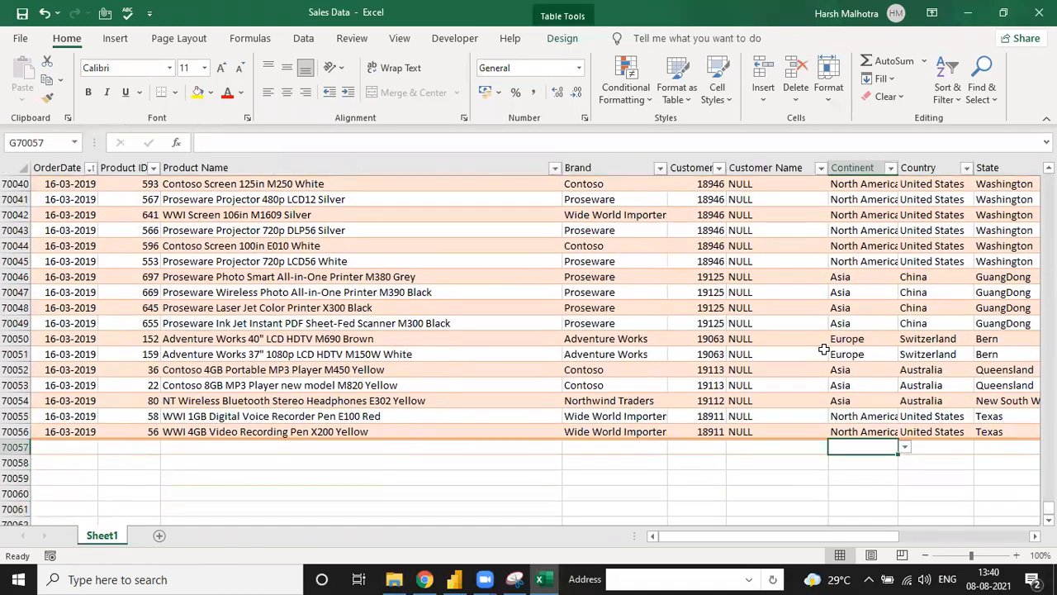
- Switch back to Power BI Desktop and look at the Continent slicer's display options and the Sales table's data
{"action": "key", "text": "alt+Tab"}
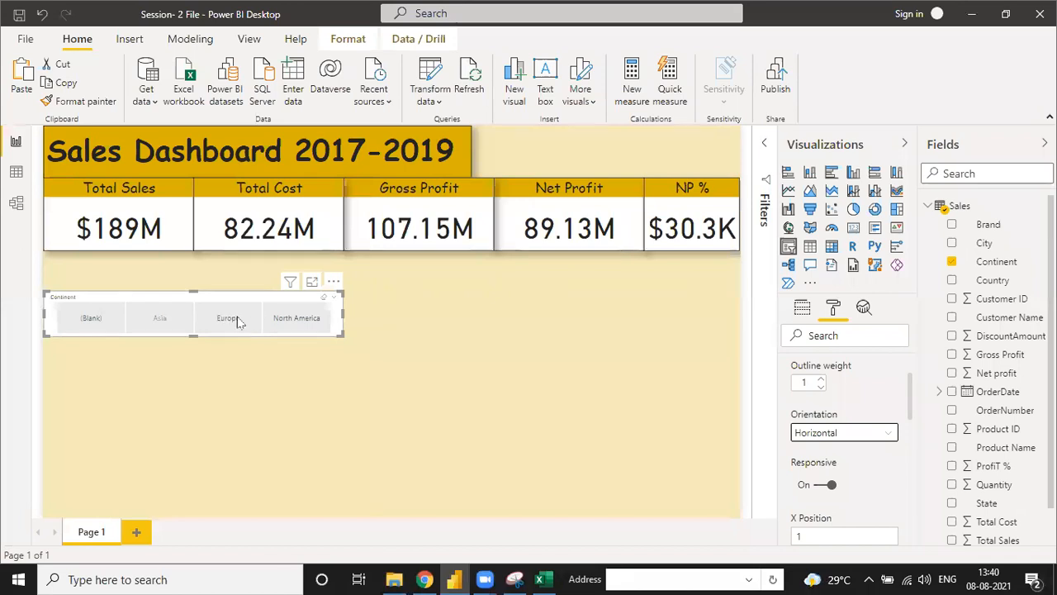
{"action": "left_click", "coordinate": [331, 299]}
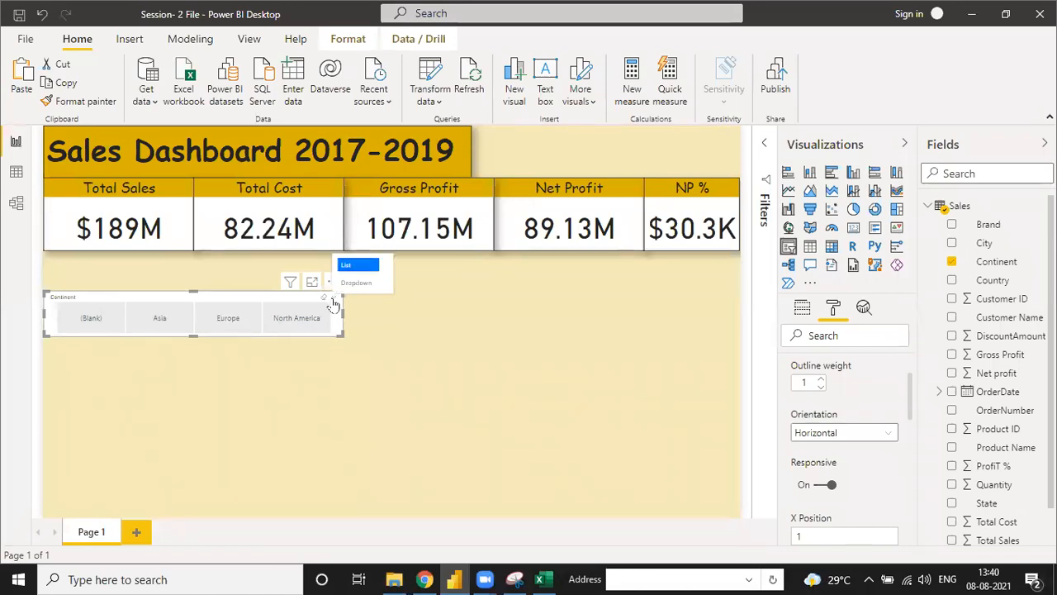
{"action": "left_click", "coordinate": [204, 437]}
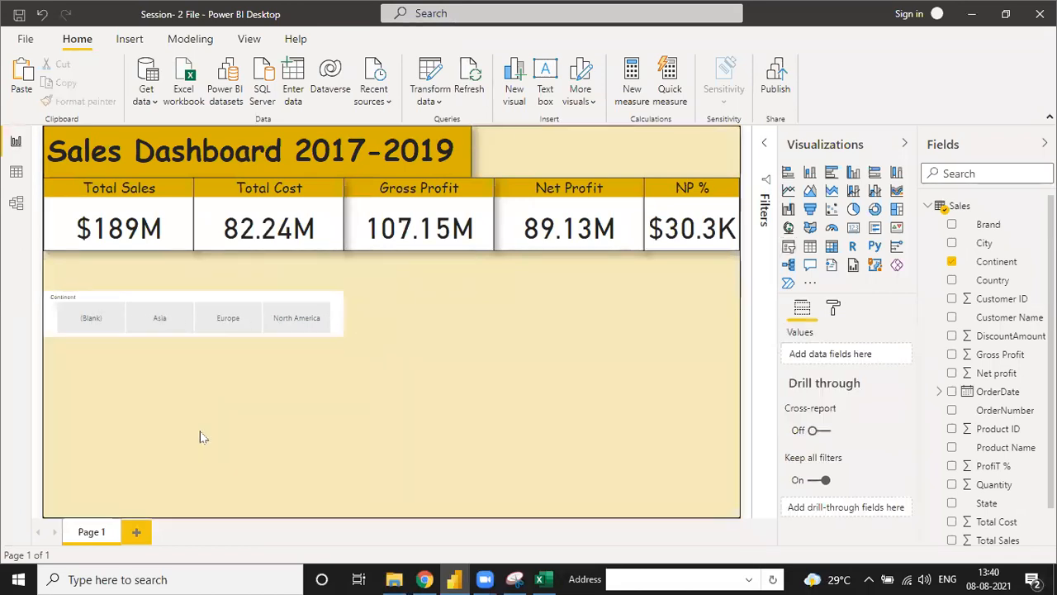
{"action": "left_click", "coordinate": [16, 171]}
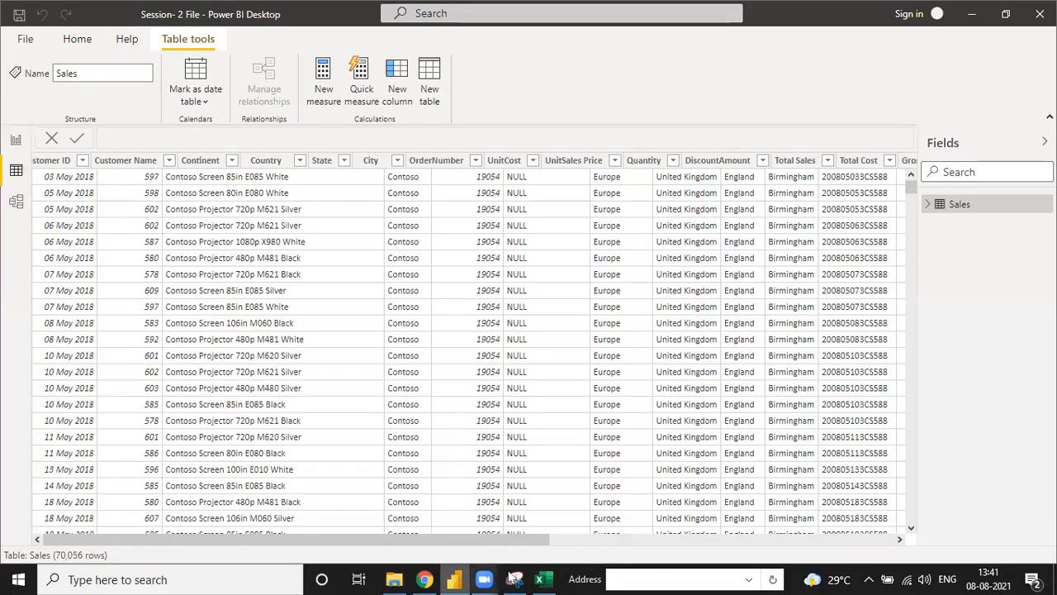
{"action": "left_click", "coordinate": [455, 578]}
{"action": "left_click", "coordinate": [454, 578]}
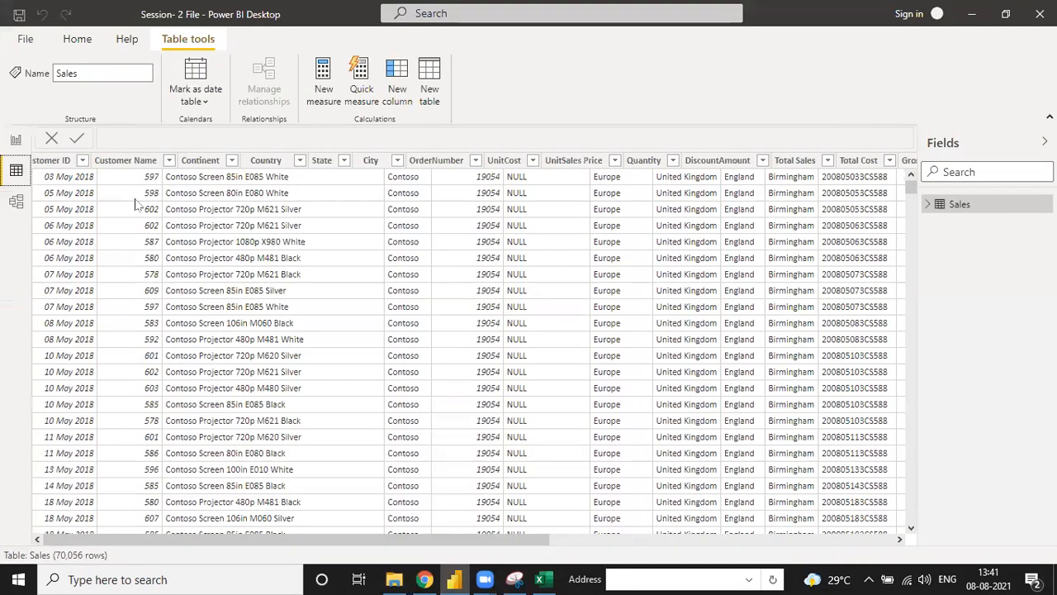
{"action": "left_click", "coordinate": [15, 141]}
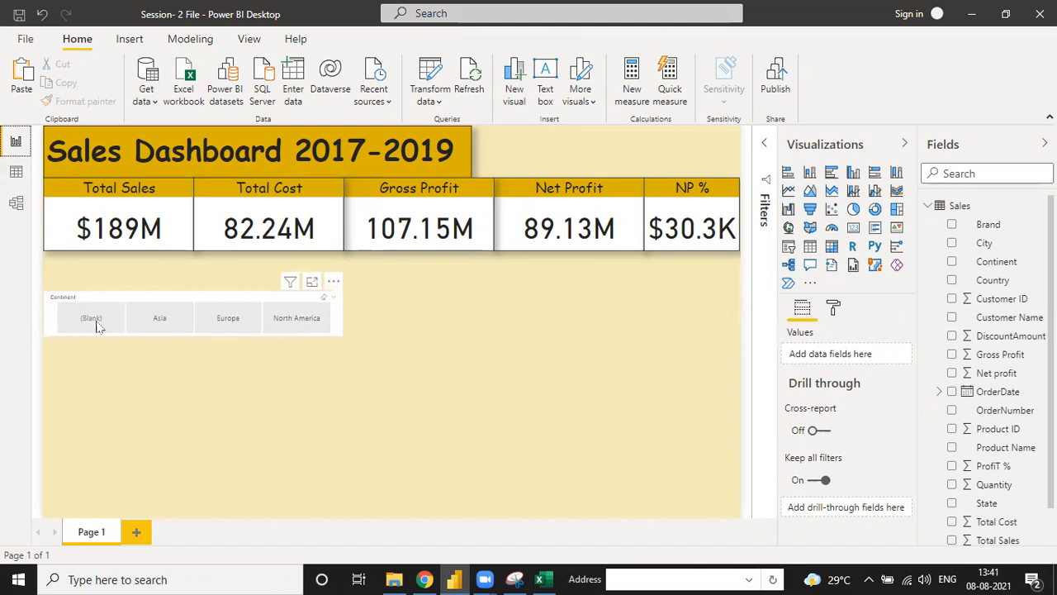
- Filter the Sales table's Continent column in the data view to only the (Blank) value
{"action": "left_click", "coordinate": [15, 175]}
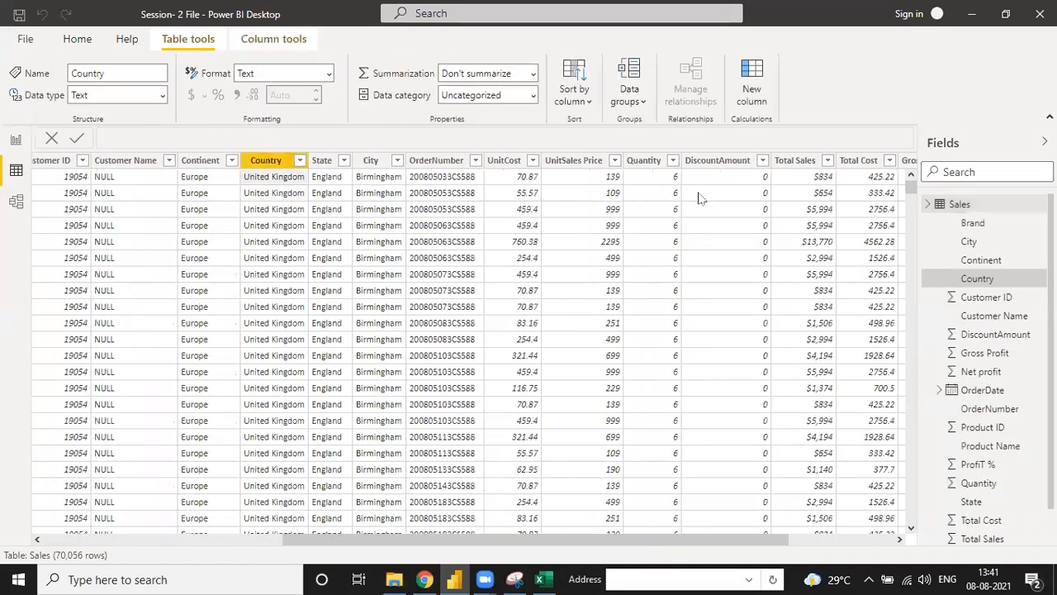
{"action": "key", "text": "ctrl+Right"}
{"action": "key", "text": "Tab"}
{"action": "key", "text": "Tab"}
{"action": "key", "text": "Tab"}
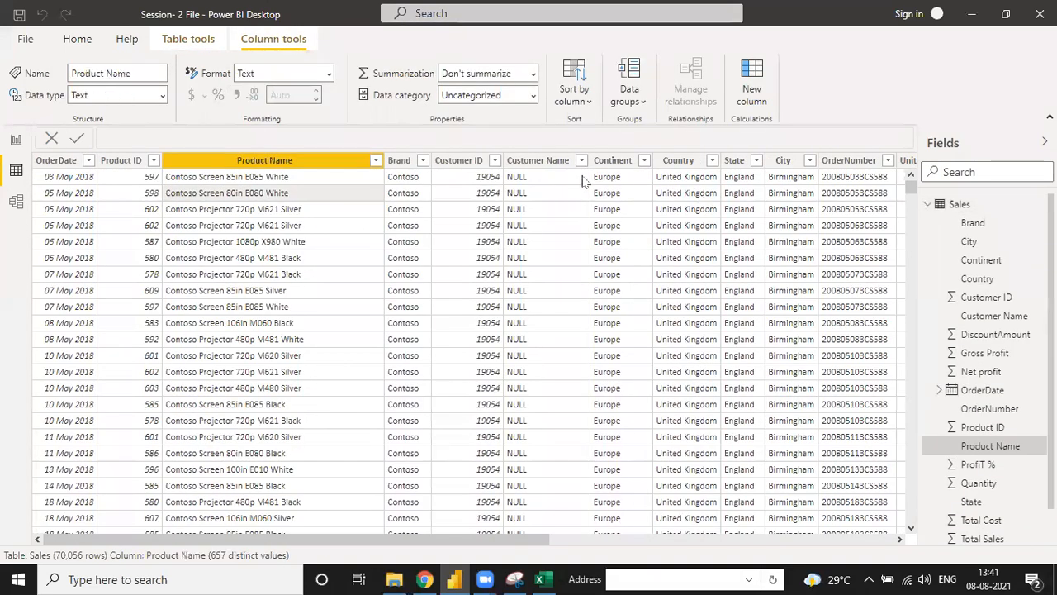
{"action": "left_click", "coordinate": [645, 162]}
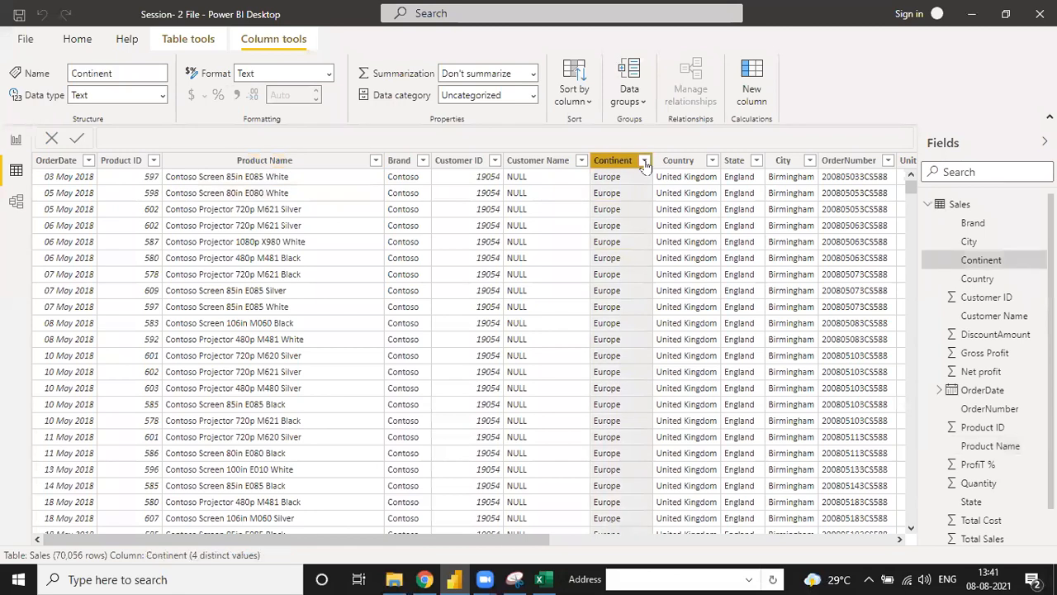
{"action": "left_click", "coordinate": [645, 163]}
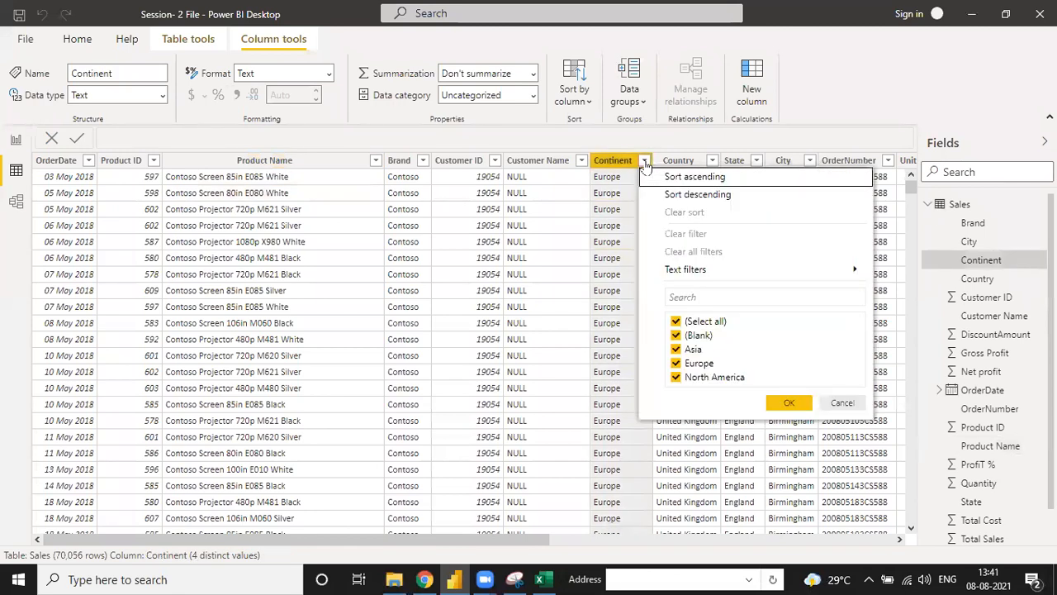
{"action": "left_click", "coordinate": [675, 334]}
{"action": "left_click", "coordinate": [676, 322]}
{"action": "left_click", "coordinate": [676, 322]}
{"action": "left_click", "coordinate": [677, 323]}
{"action": "left_click", "coordinate": [676, 334]}
{"action": "left_click", "coordinate": [786, 406]}
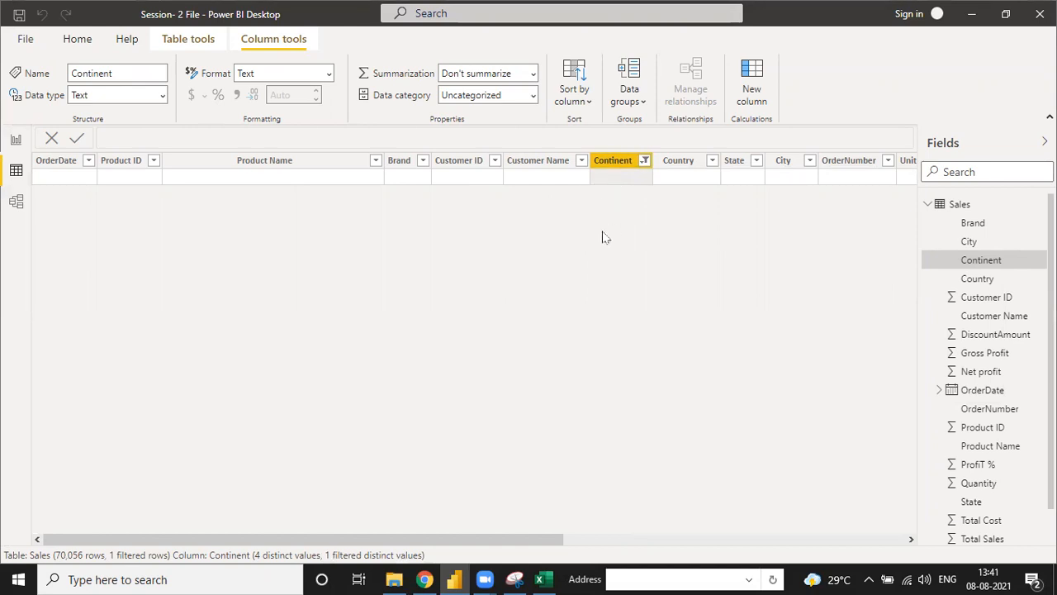
- Switch to the Sales Data workbook in Excel and slightly reduce the height of row 70056 at the end of the table
{"action": "key", "text": "alt+Tab"}
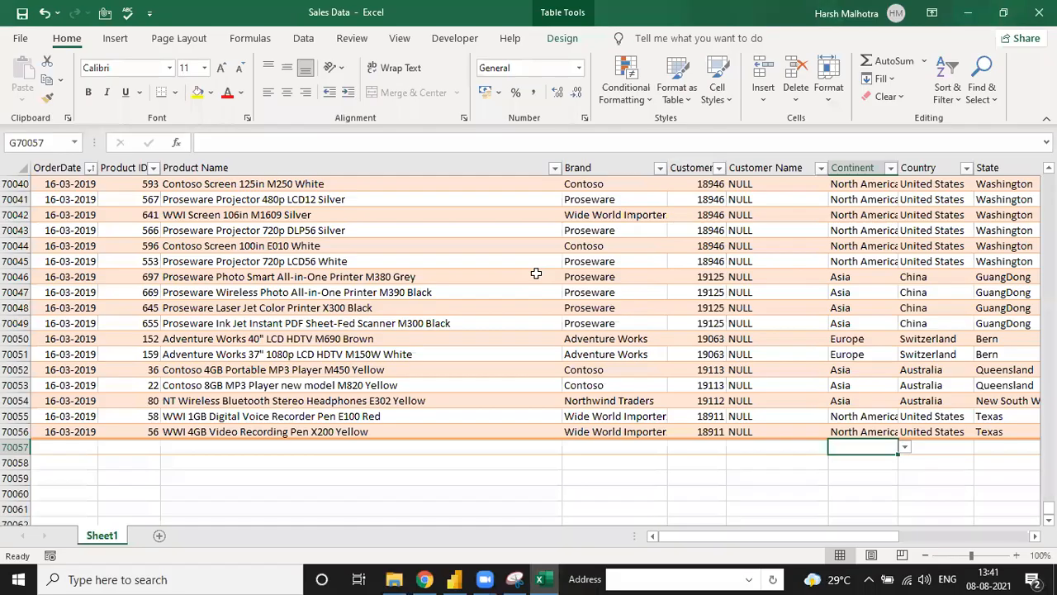
{"action": "left_click", "coordinate": [635, 400]}
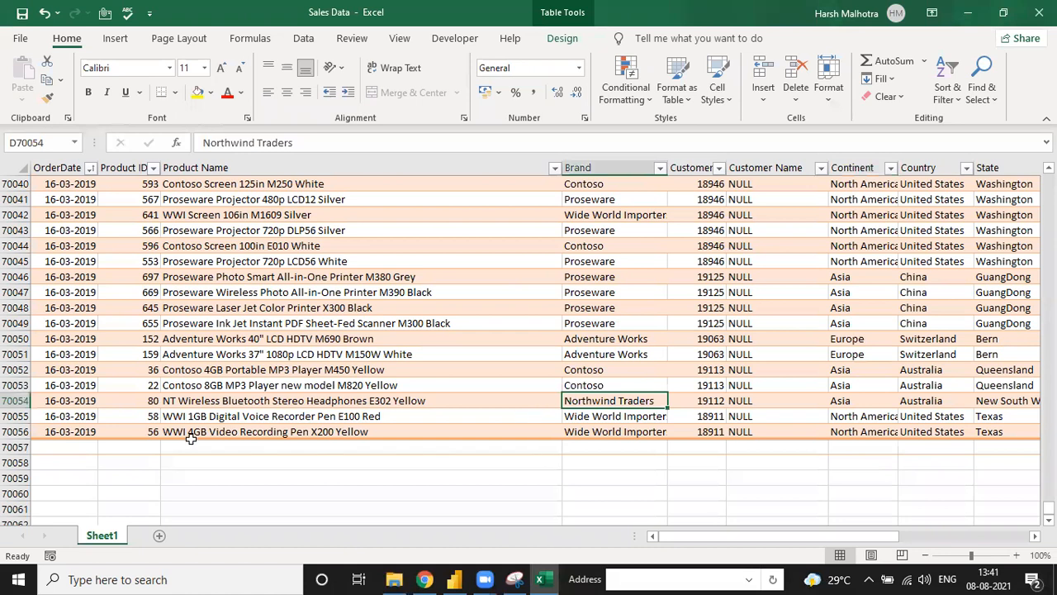
{"action": "left_click_drag", "start_coordinate": [19, 446], "coordinate": [94, 451]}
{"action": "left_click_drag", "start_coordinate": [24, 451], "coordinate": [19, 436]}
{"action": "left_click", "coordinate": [579, 445]}
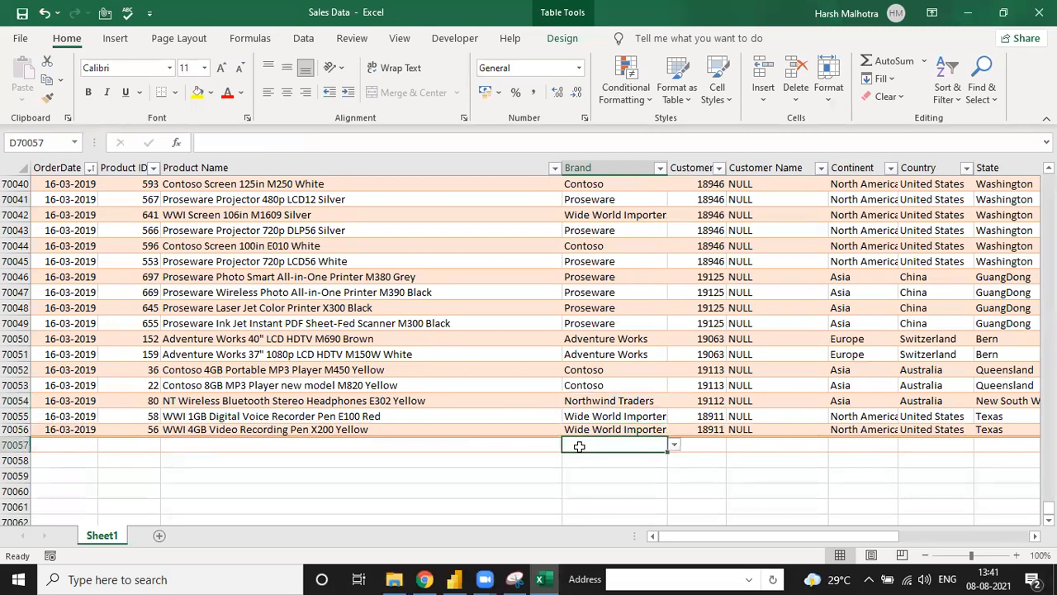
- Examine row 70057 and the table's last row across to the ProfiT % column for the source of the blank record
{"action": "key", "text": "Right"}
{"action": "key", "text": "Right"}
{"action": "key", "text": "Right"}
{"action": "key", "text": "Right"}
{"action": "key", "text": "Right"}
{"action": "key", "text": "Right"}
{"action": "key", "text": "Right"}
{"action": "key", "text": "Right"}
{"action": "key", "text": "Right"}
{"action": "key", "text": "Right"}
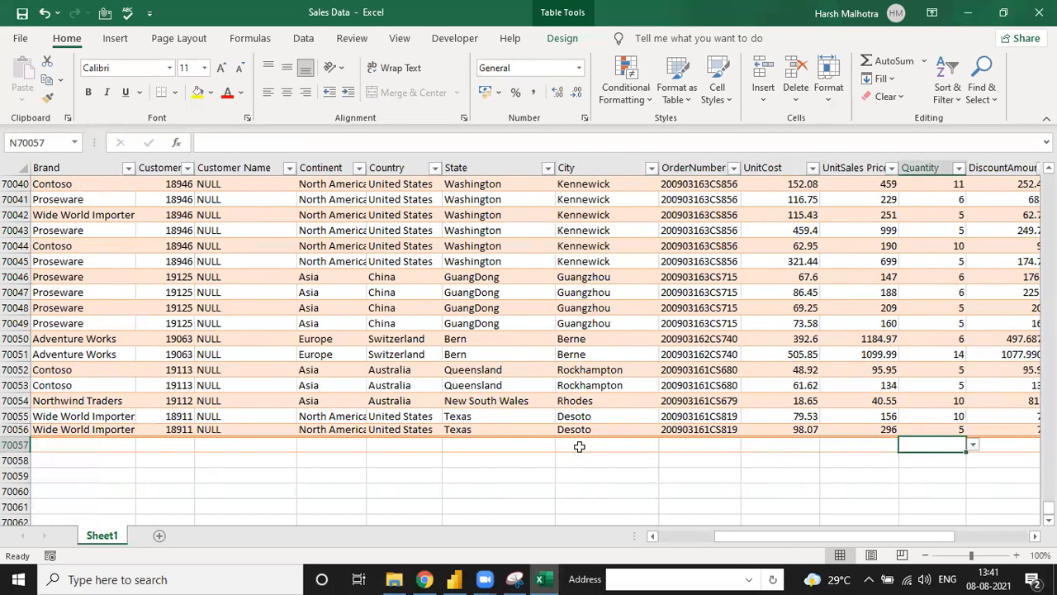
{"action": "key", "text": "Up"}
{"action": "key", "text": "Right"}
{"action": "key", "text": "Right"}
{"action": "key", "text": "Right"}
{"action": "key", "text": "Right"}
{"action": "key", "text": "Right"}
{"action": "key", "text": "Right"}
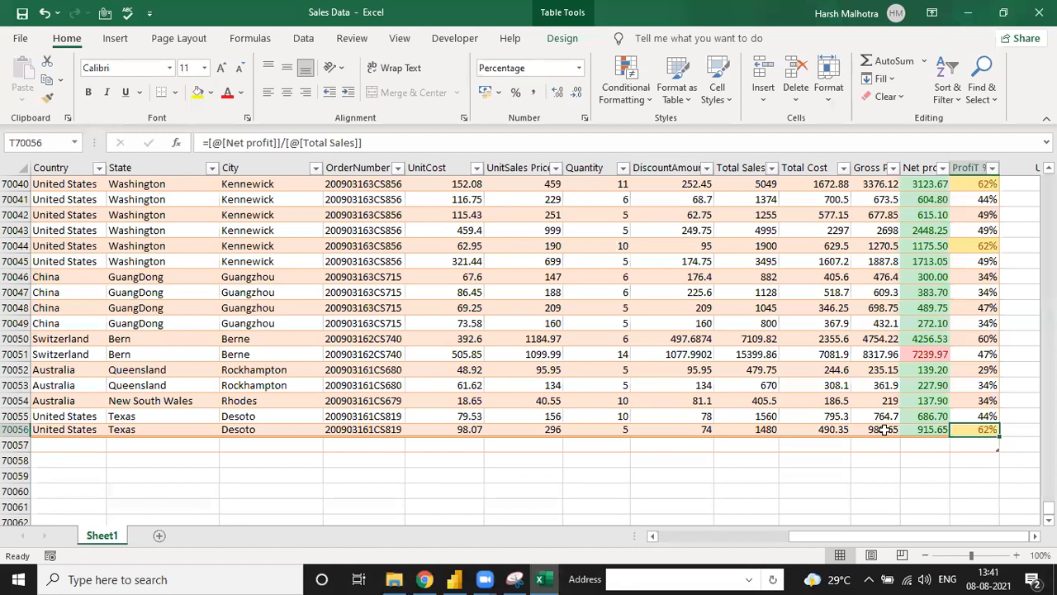
{"action": "left_click", "coordinate": [810, 416]}
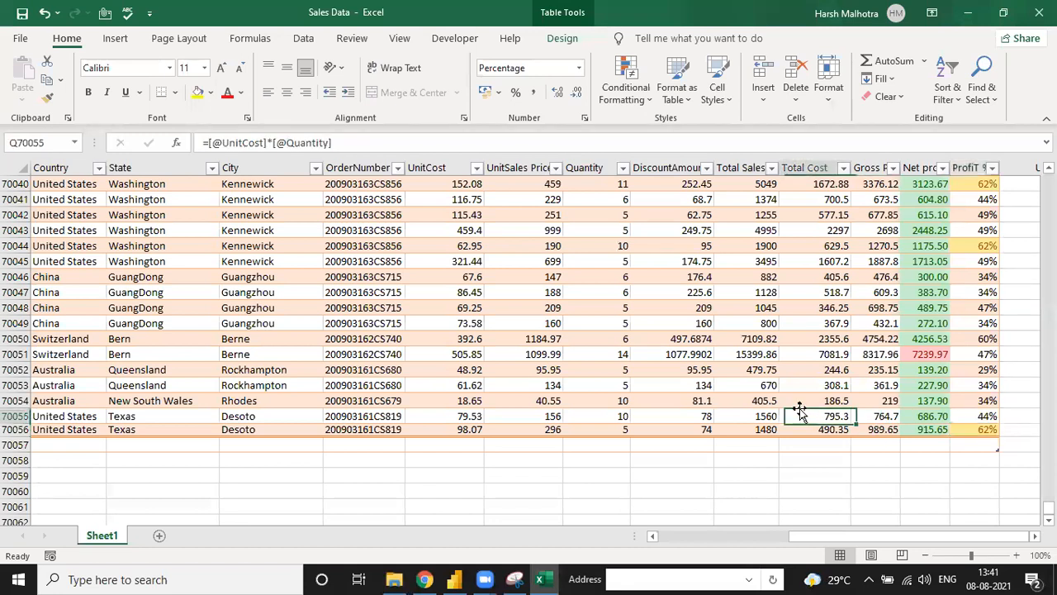
{"action": "left_click", "coordinate": [744, 444]}
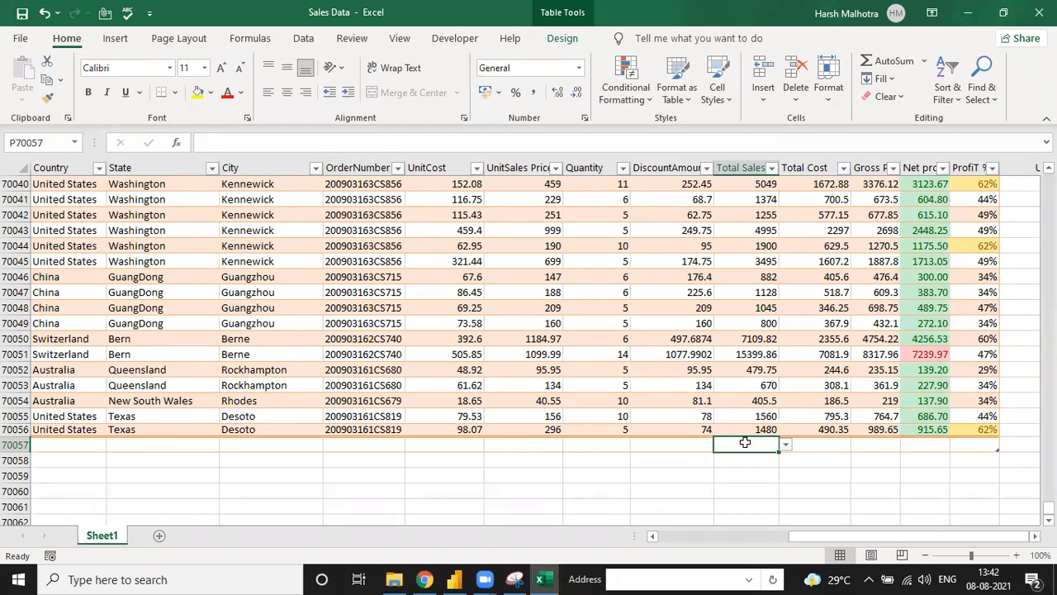
- Return to the dashboard page in Power BI Desktop and refresh the report's data
{"action": "key", "text": "alt+Tab"}
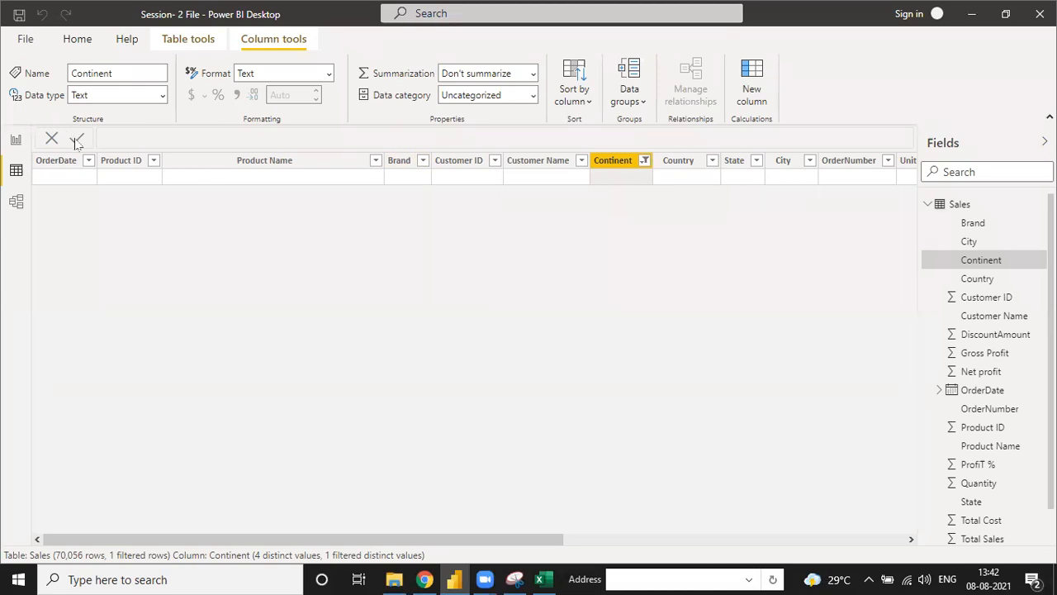
{"action": "left_click", "coordinate": [16, 140]}
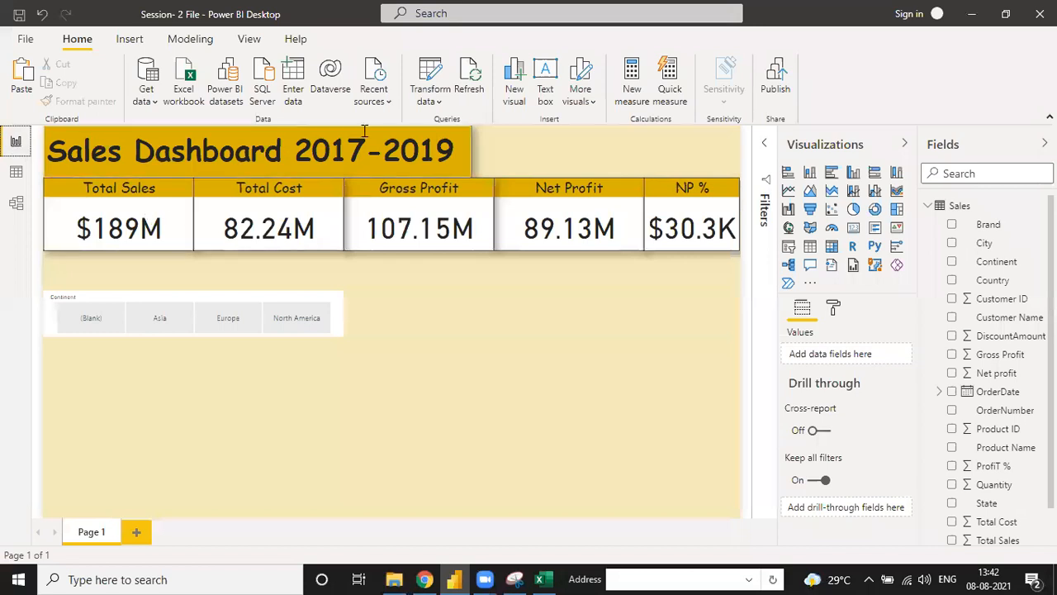
{"action": "left_click", "coordinate": [467, 97]}
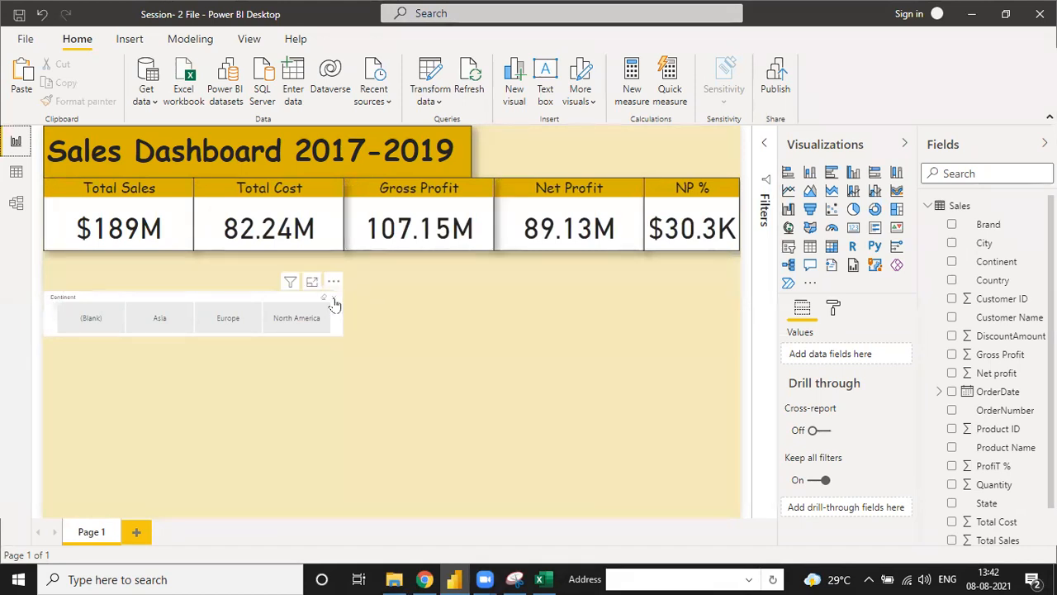
- Change the Continent slicer to a dropdown, try Asia and select North America as the filter value
{"action": "left_click", "coordinate": [325, 298]}
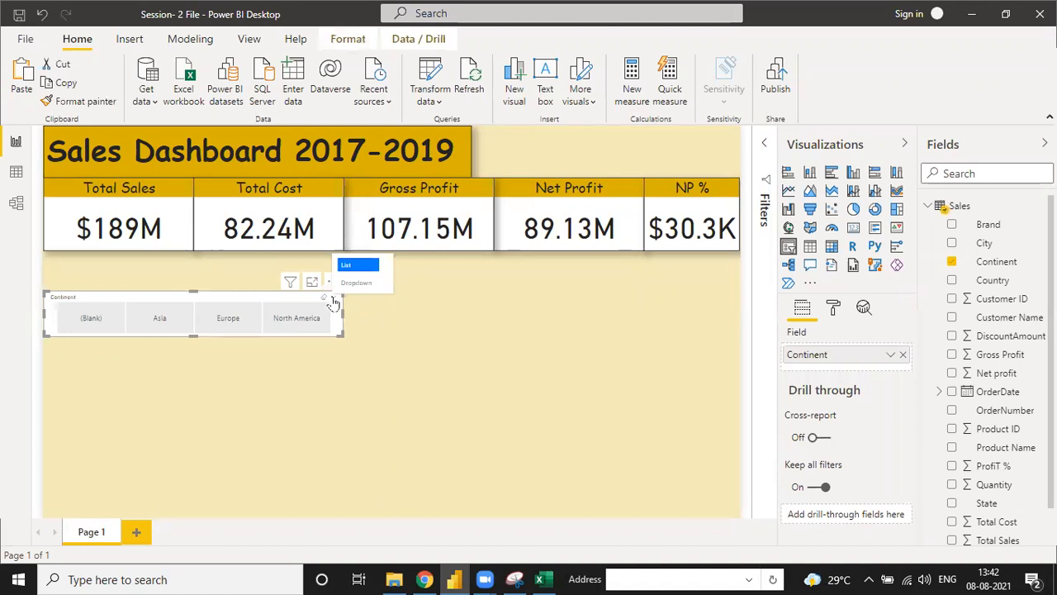
{"action": "left_click", "coordinate": [341, 287]}
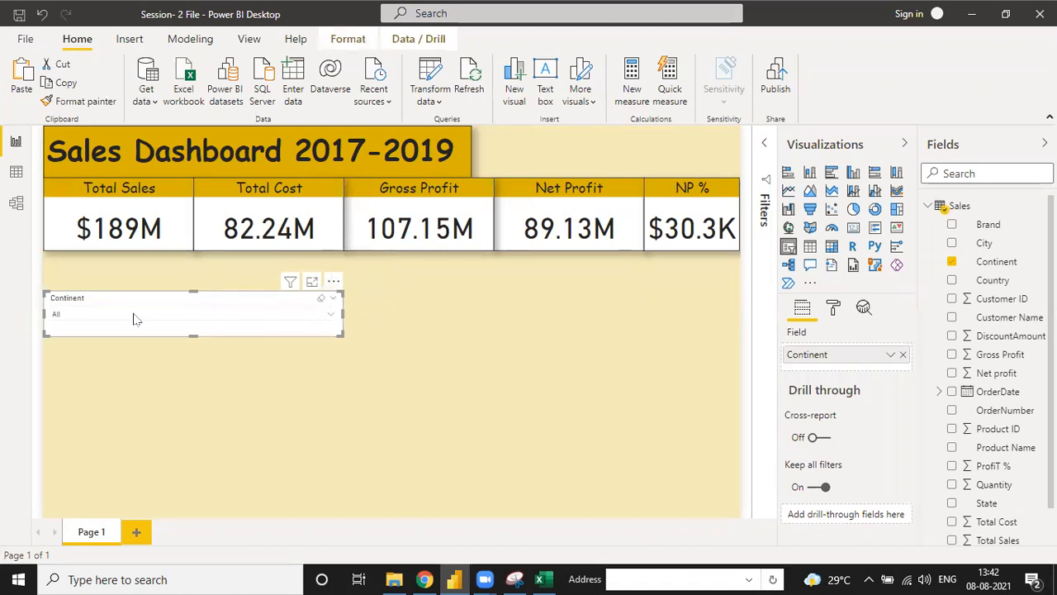
{"action": "left_click", "coordinate": [328, 319]}
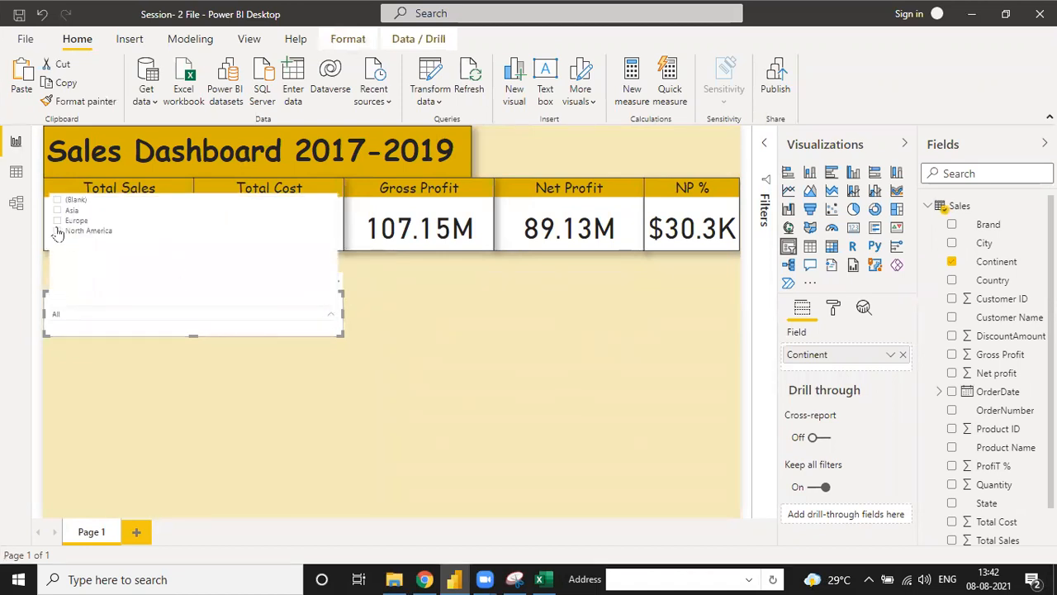
{"action": "left_click", "coordinate": [59, 212]}
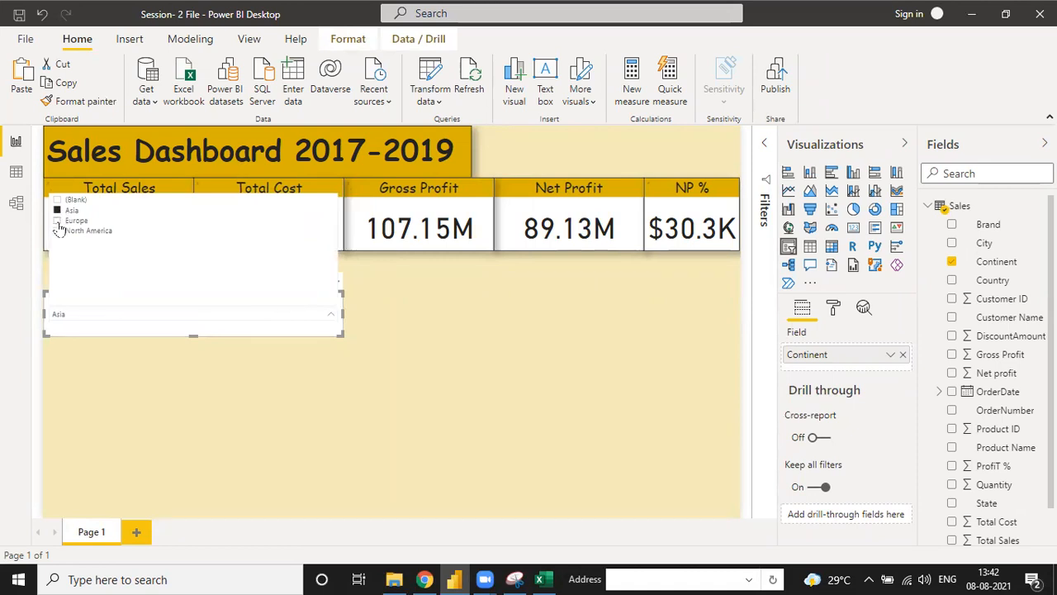
{"action": "left_click", "coordinate": [58, 231]}
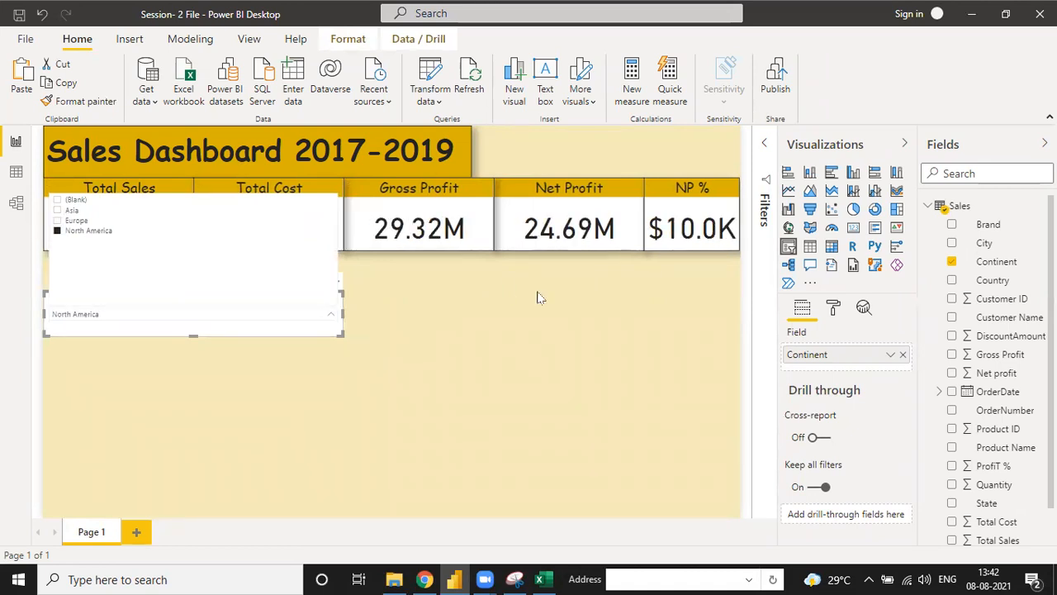
- Switch to the Sales Data workbook in Excel and inspect row 70056 from its first column out past the table's end for stray data
{"action": "key", "text": "alt+Tab"}
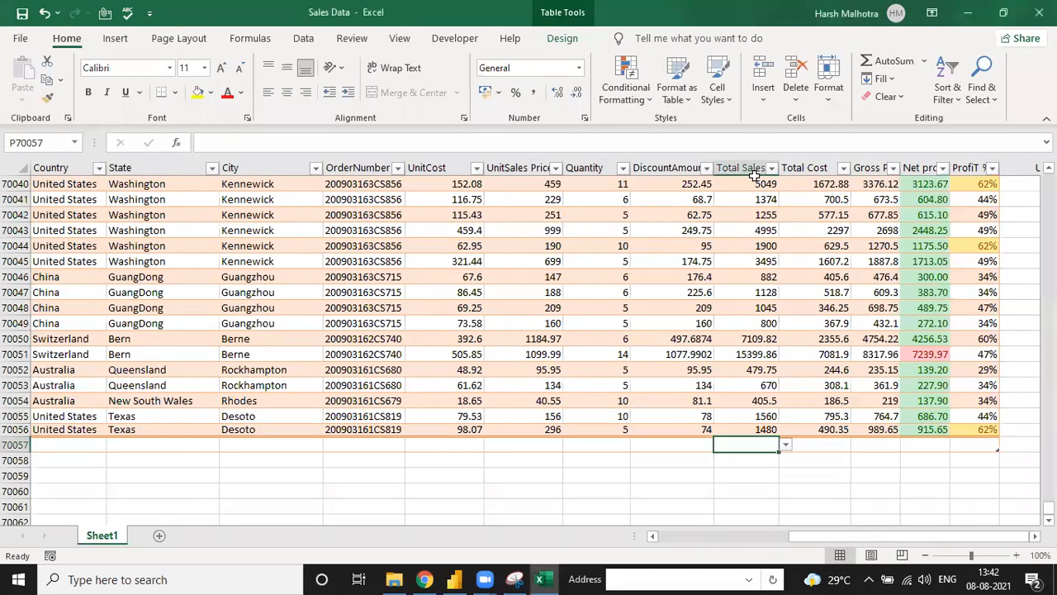
{"action": "left_click", "coordinate": [752, 397]}
{"action": "key", "text": "Down"}
{"action": "key", "text": "Down"}
{"action": "key", "text": "Left"}
{"action": "key", "text": "Left"}
{"action": "key", "text": "ctrl+Left"}
{"action": "key", "text": "Right"}
{"action": "key", "text": "Right"}
{"action": "key", "text": "Right"}
{"action": "key", "text": "ctrl+Right"}
{"action": "key", "text": "ctrl+Right"}
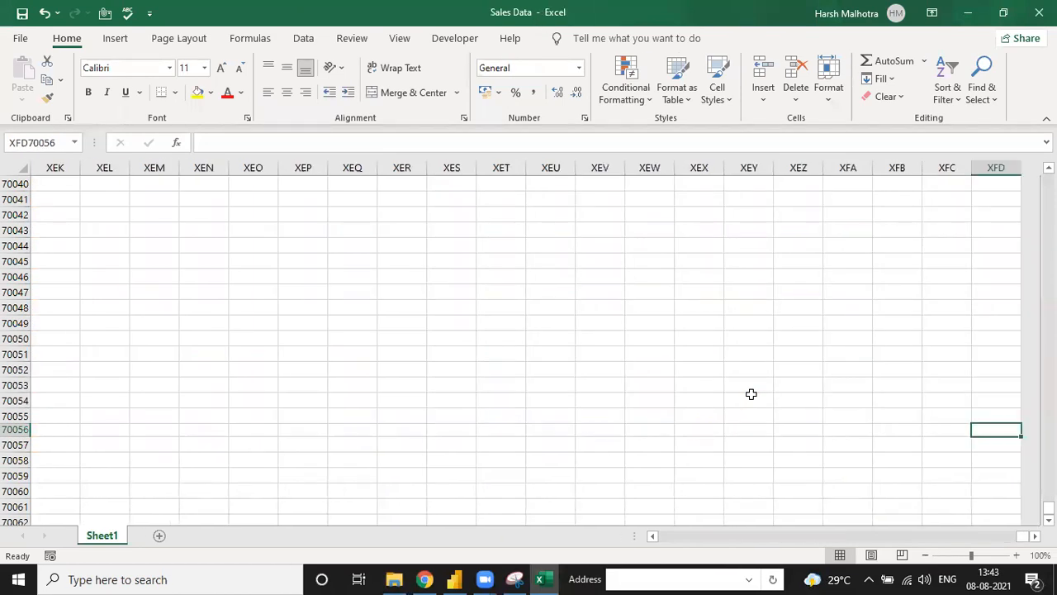
{"action": "key", "text": "Home"}
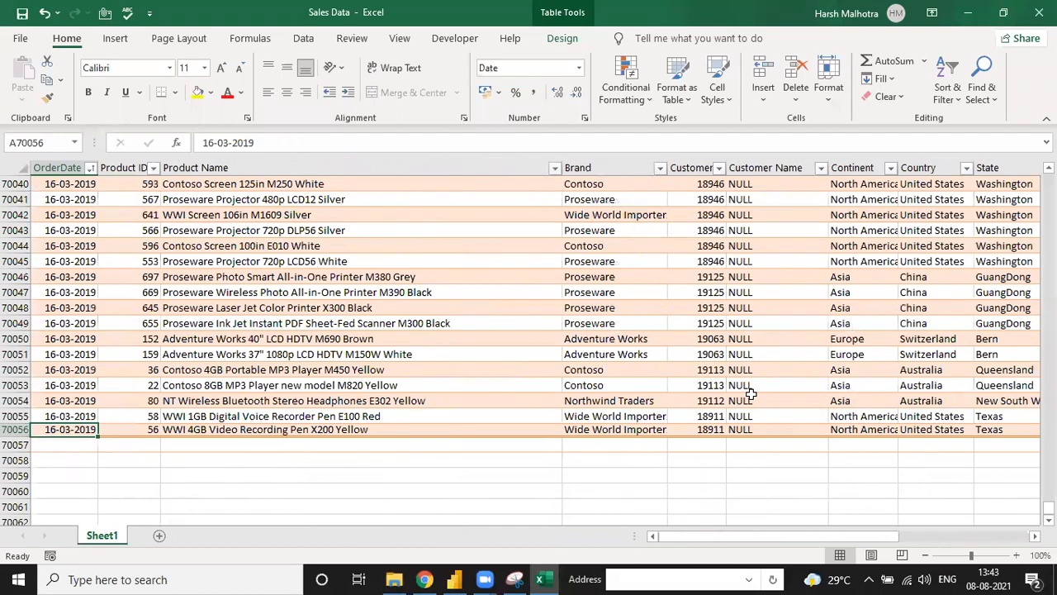
- Select the table's last row, 70056, across all its columns and examine it out to the final column
{"action": "key", "text": "ctrl+shift+Right"}
{"action": "key", "text": "Right"}
{"action": "key", "text": "Left"}
{"action": "key", "text": "ctrl+shift+Right"}
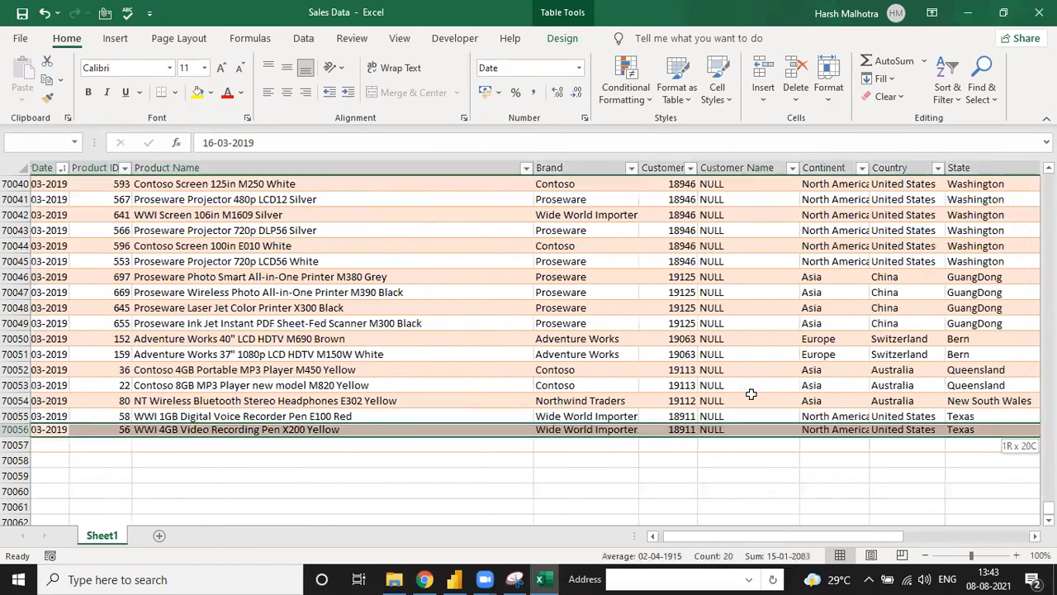
{"action": "scroll", "coordinate": [751, 394], "scroll_direction": "right", "scroll_amount": 4}
- Switch to Power BI Desktop and fit the Continent slicer into the space between the dashboard title and the page edge, above the KPI cards
{"action": "key", "text": "alt+Tab"}
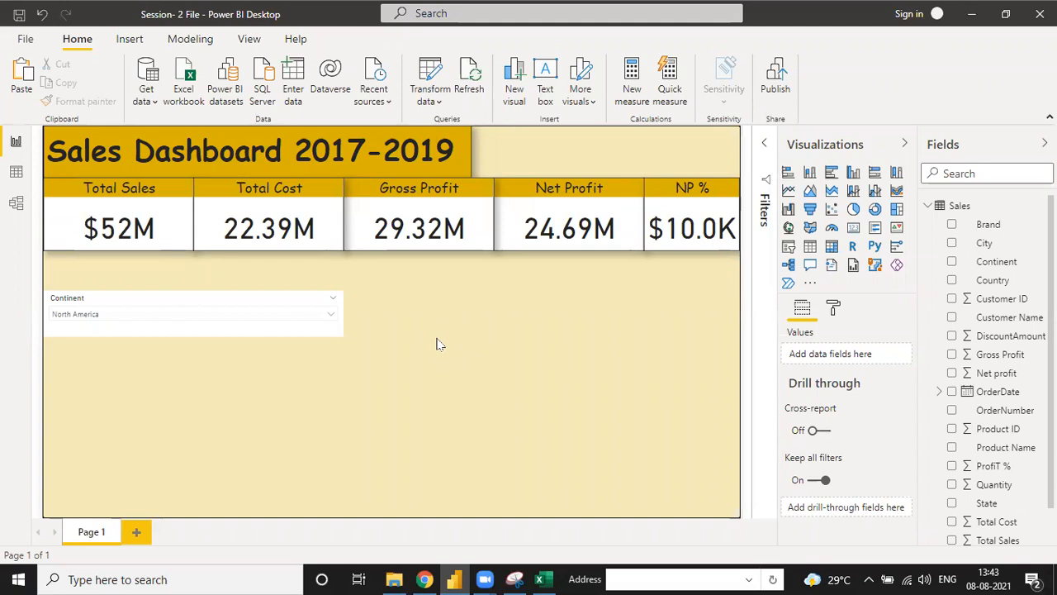
{"action": "left_click", "coordinate": [262, 303]}
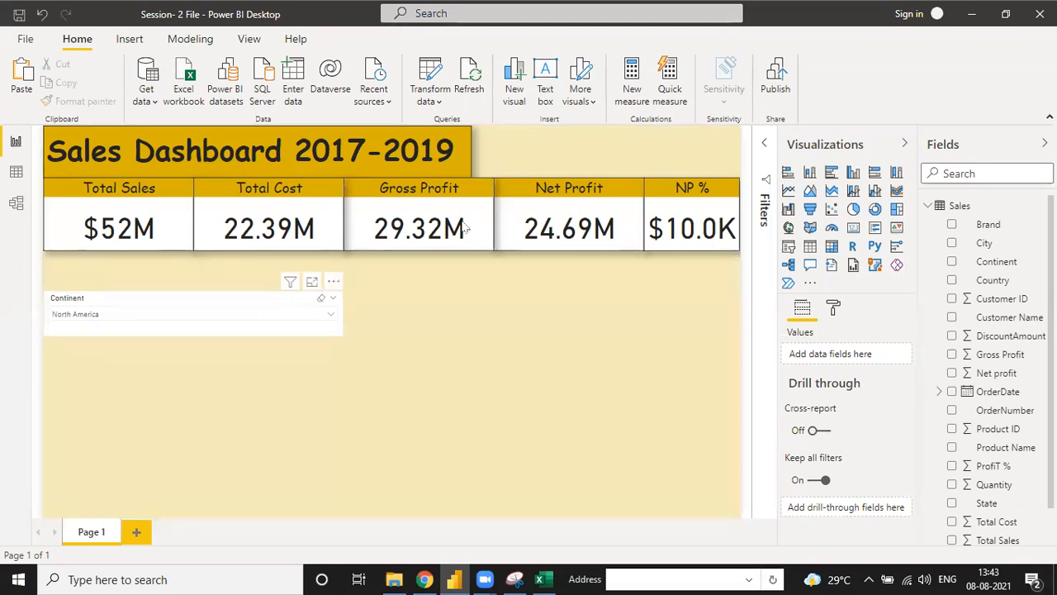
{"action": "left_click_drag", "start_coordinate": [257, 303], "coordinate": [590, 144]}
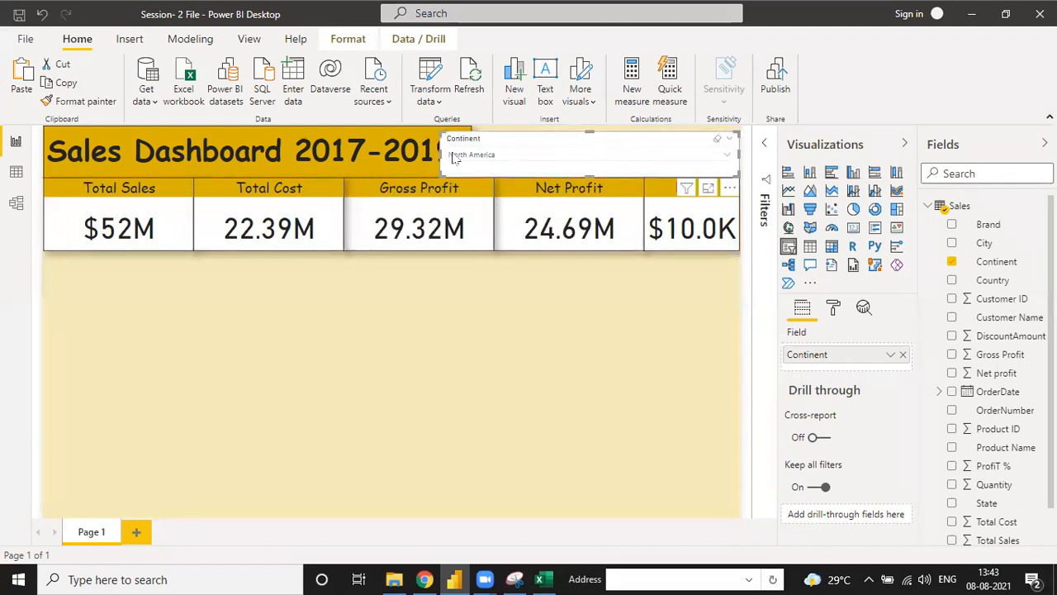
{"action": "left_click_drag", "start_coordinate": [444, 161], "coordinate": [475, 161]}
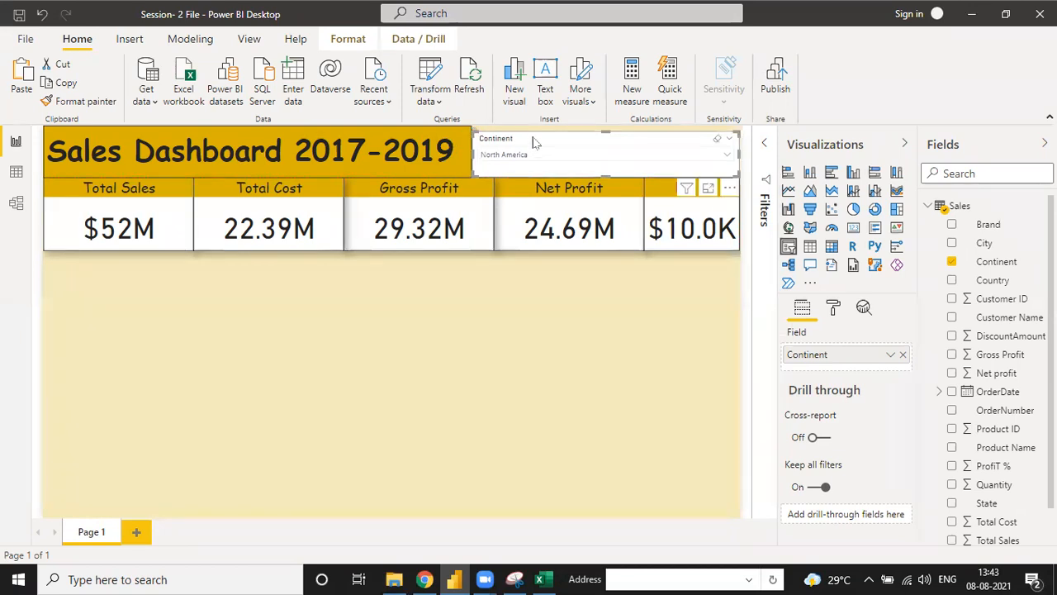
{"action": "left_click_drag", "start_coordinate": [534, 139], "coordinate": [533, 136]}
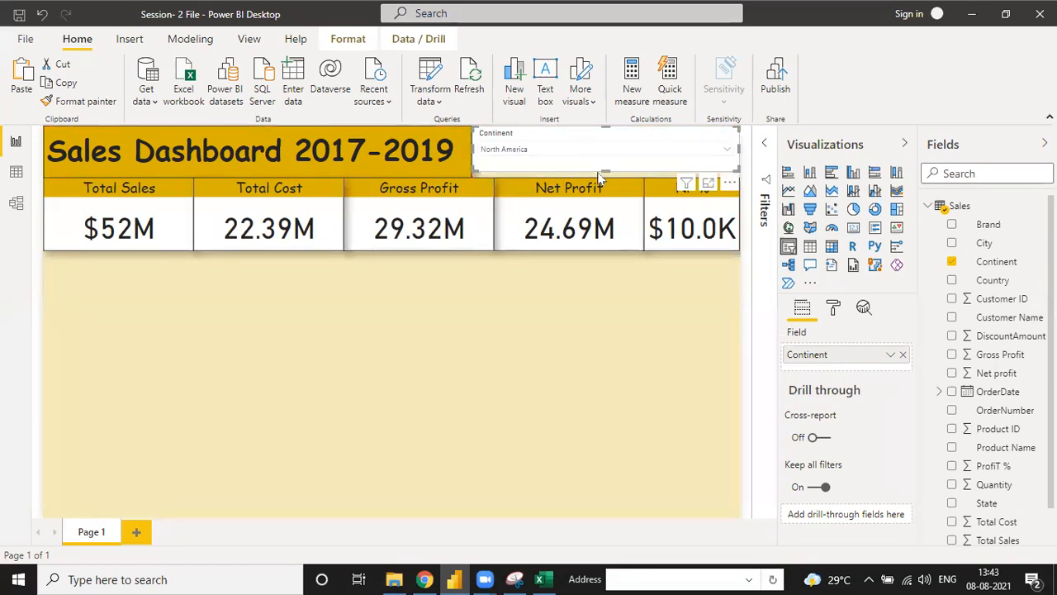
{"action": "left_click_drag", "start_coordinate": [605, 170], "coordinate": [607, 175]}
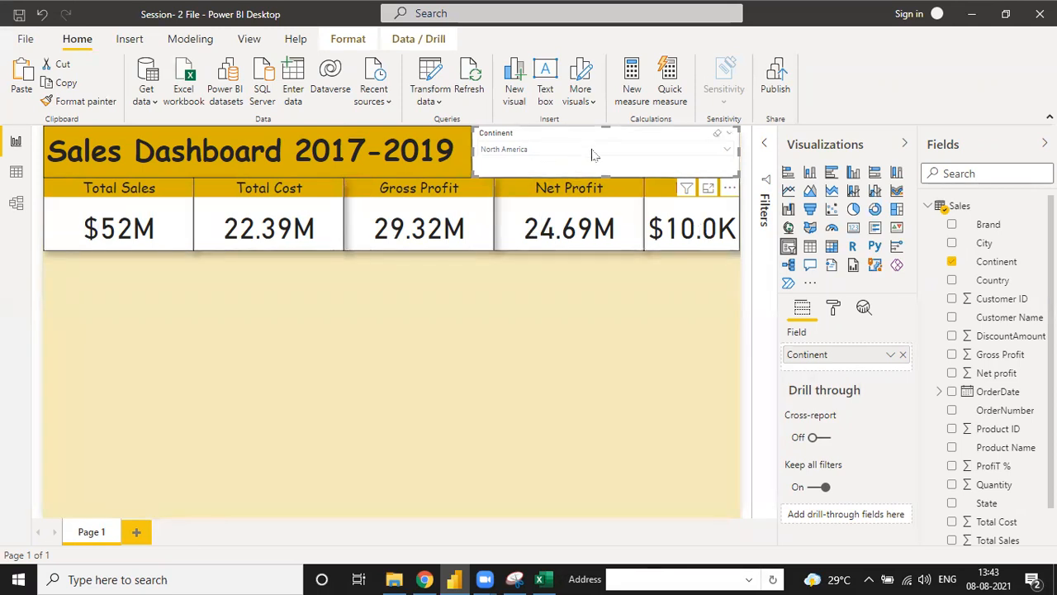
- Turn on the Continent slicer's title and set its text to Continent
{"action": "left_click", "coordinate": [832, 311]}
{"action": "left_click", "coordinate": [790, 484]}
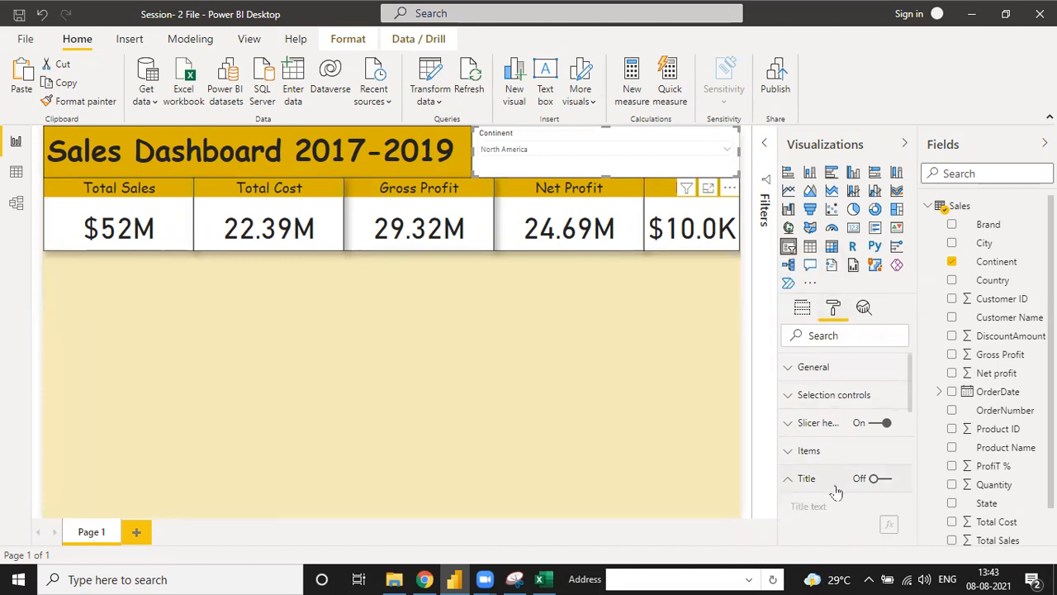
{"action": "left_click", "coordinate": [876, 479]}
{"action": "scroll", "coordinate": [834, 437], "scroll_direction": "down", "scroll_amount": 3}
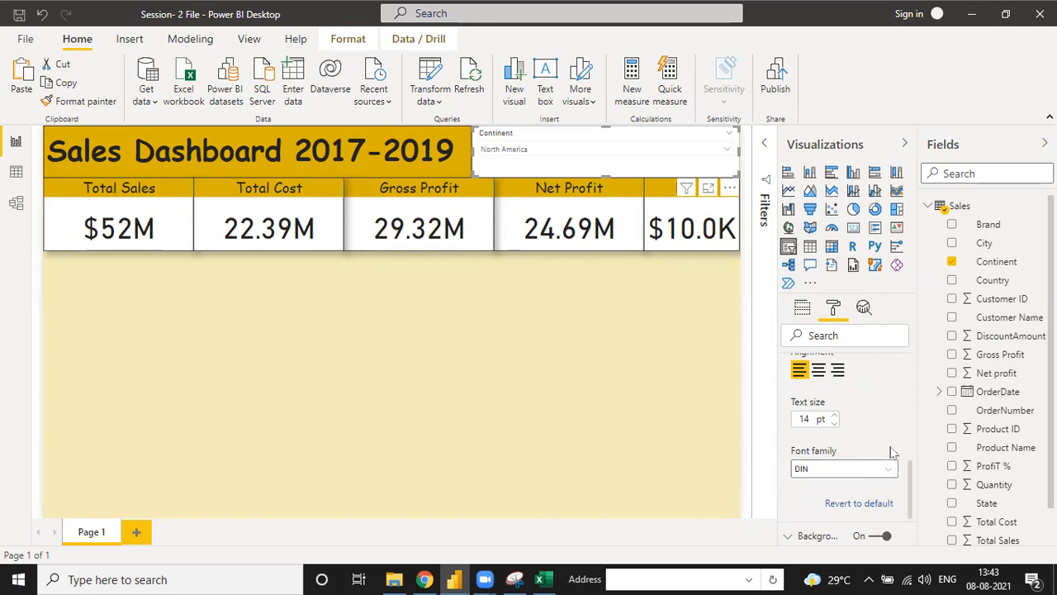
{"action": "scroll", "coordinate": [911, 479], "scroll_direction": "up", "scroll_amount": 5}
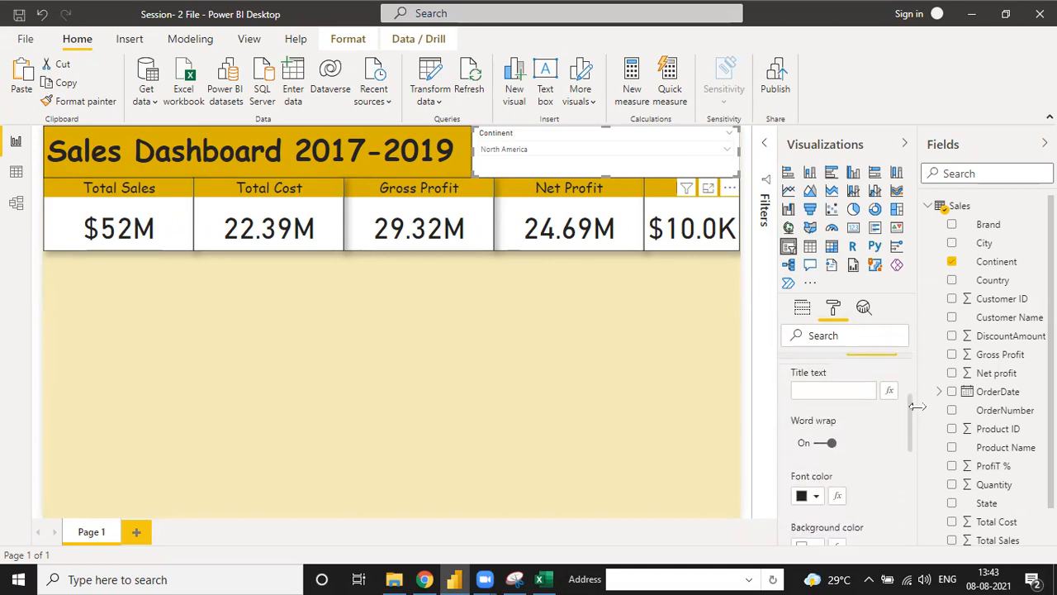
{"action": "left_click", "coordinate": [844, 446]}
{"action": "type", "text": "R"}
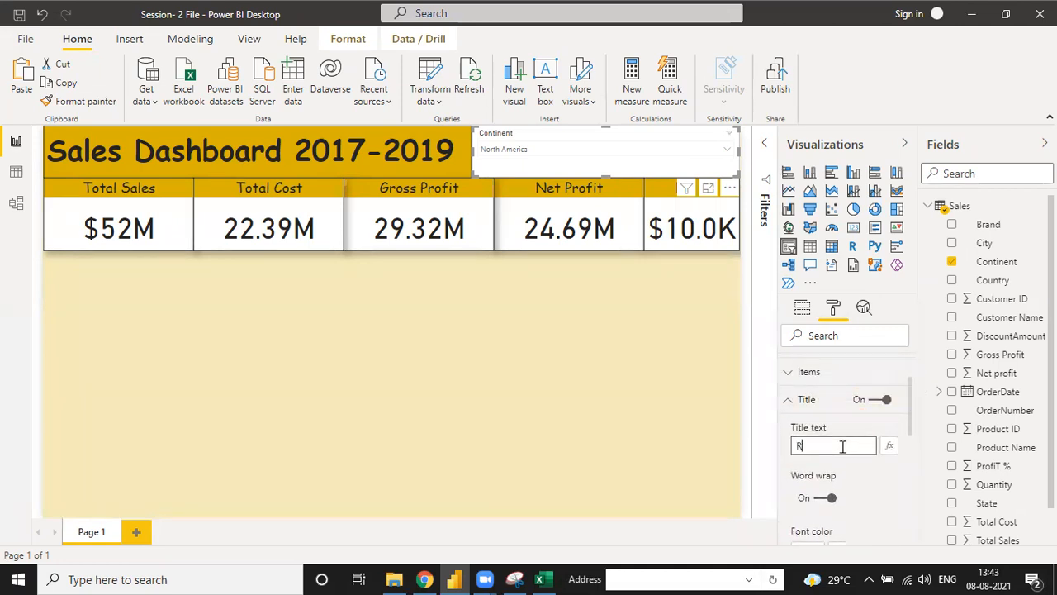
{"action": "key", "text": "BackSpace"}
{"action": "key", "text": "BackSpace"}
{"action": "key", "text": "BackSpace"}
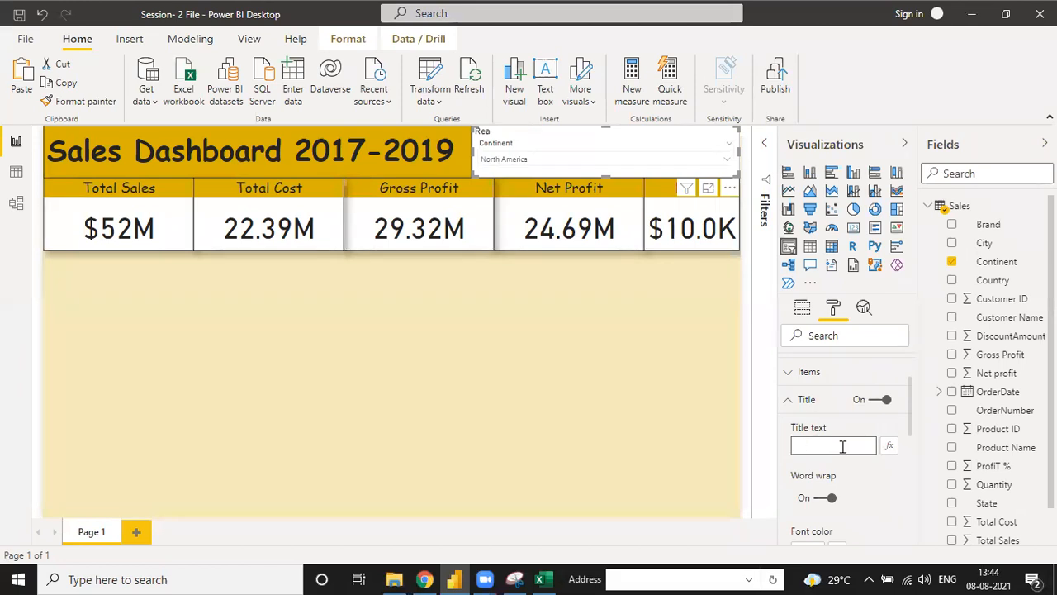
{"action": "type", "text": "Continent"}
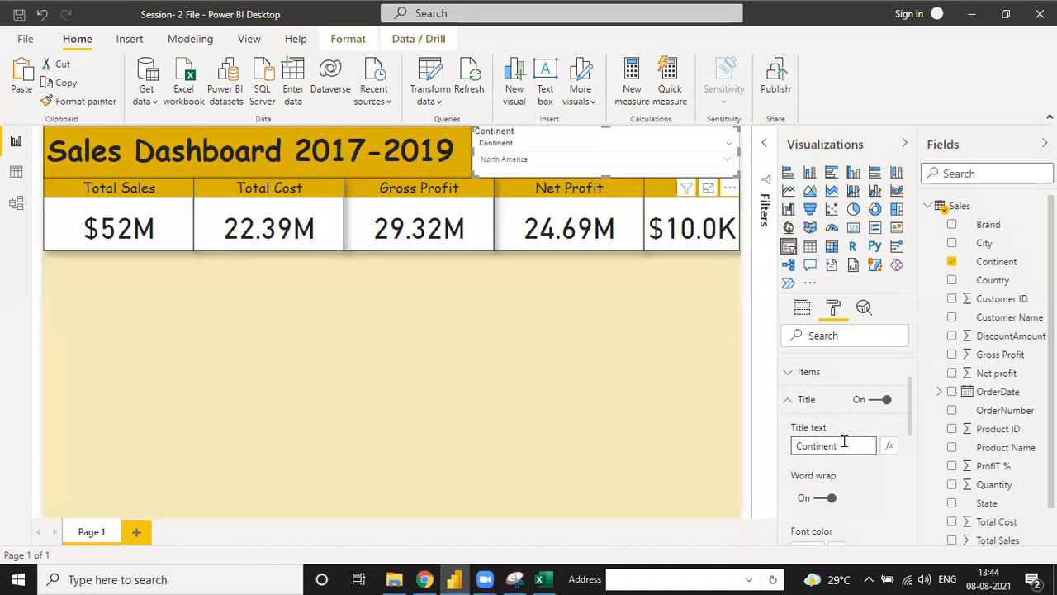
- Give the slicer title the gold theme background color used by the card titles and center its alignment
{"action": "left_click_drag", "start_coordinate": [917, 433], "coordinate": [915, 459]}
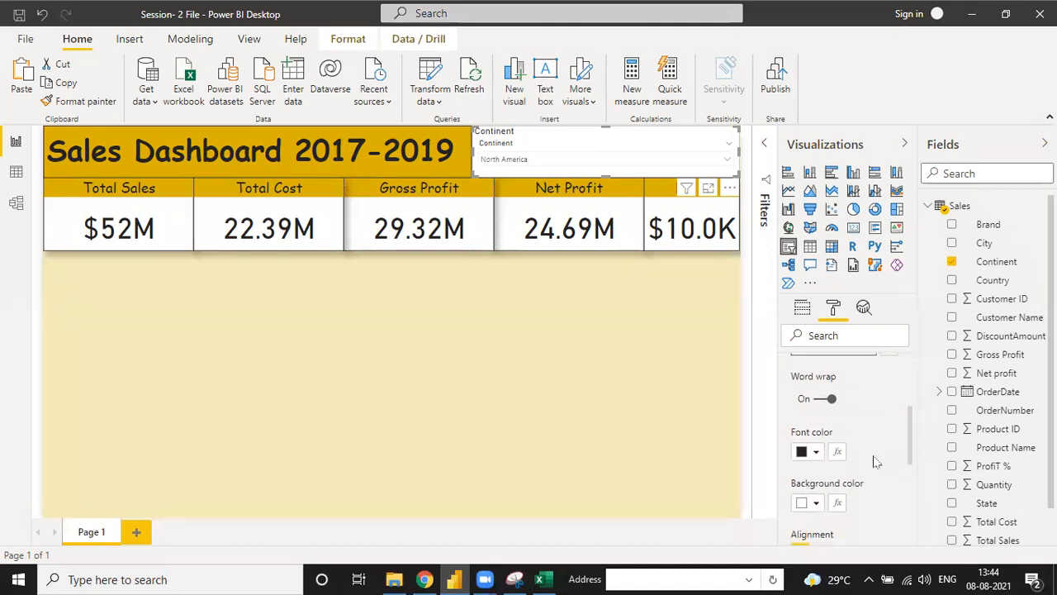
{"action": "left_click", "coordinate": [815, 502]}
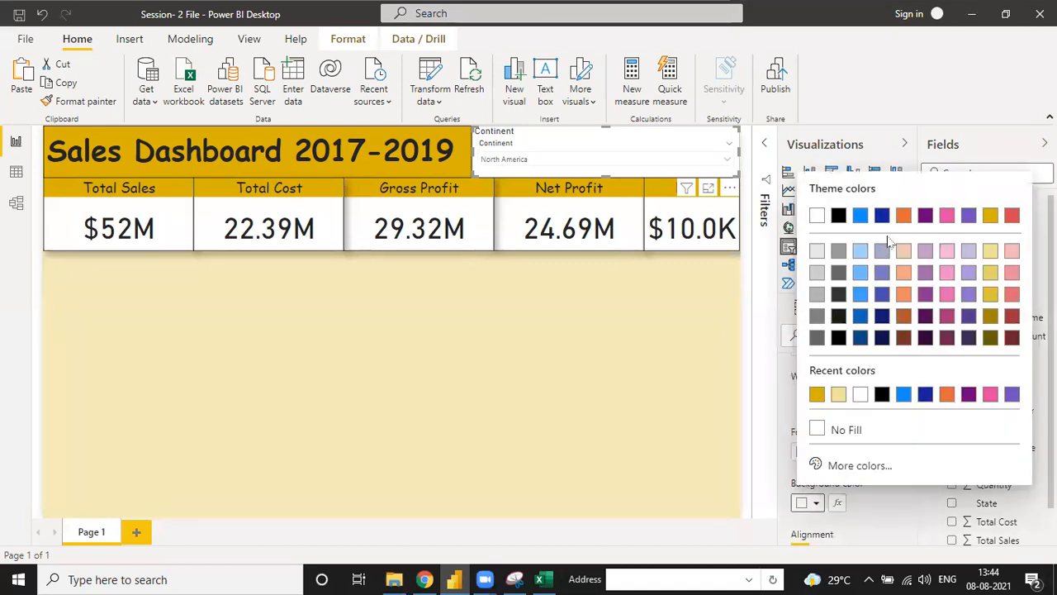
{"action": "left_click", "coordinate": [990, 216]}
{"action": "left_click_drag", "start_coordinate": [912, 450], "coordinate": [913, 472]}
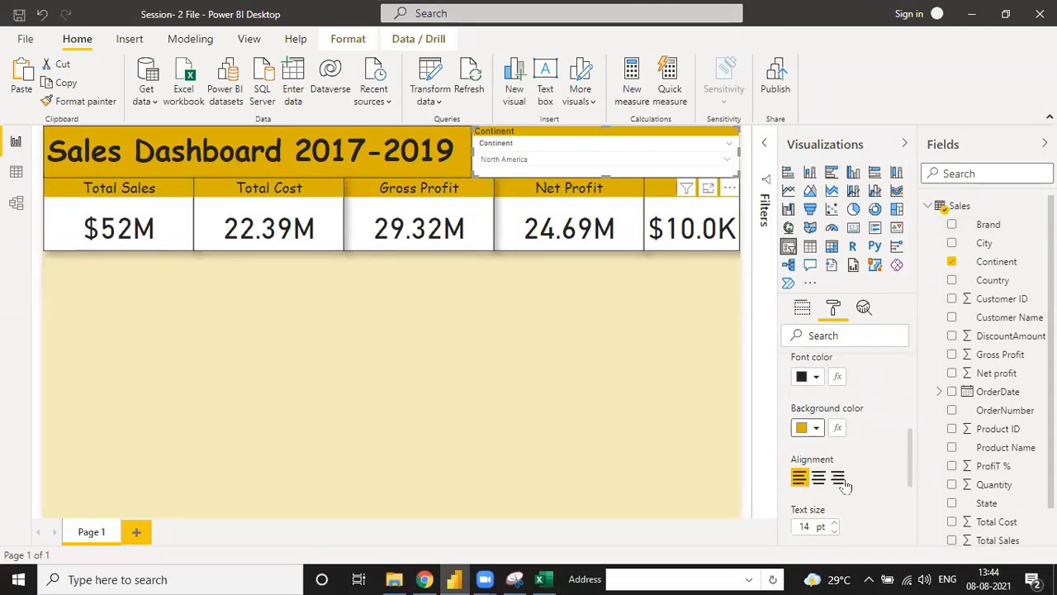
{"action": "left_click", "coordinate": [818, 477]}
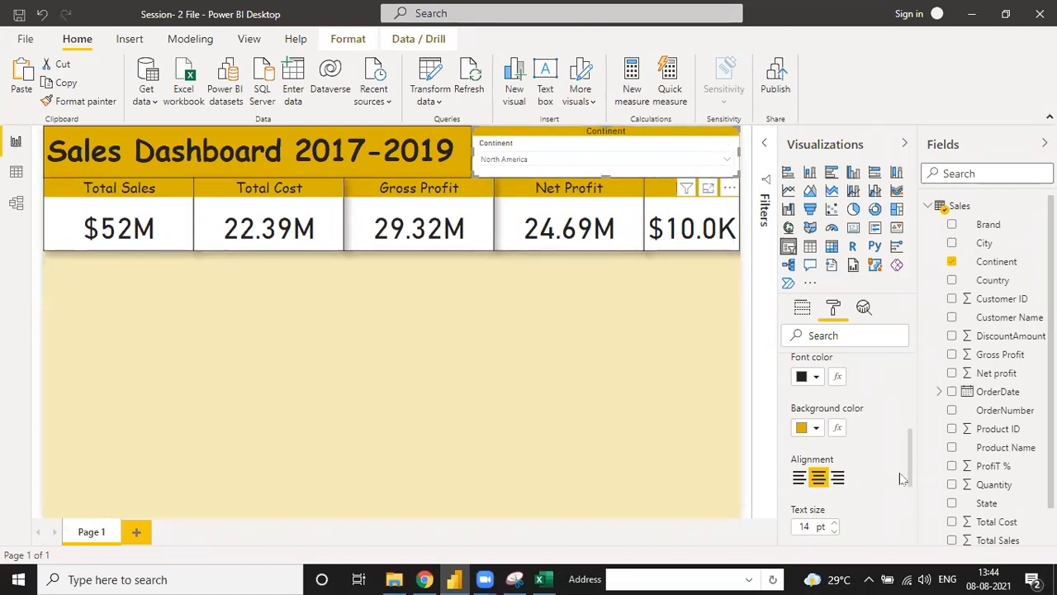
- Set the slicer title's text size to 18 pt and its font family to Comic Sans MS
{"action": "left_click", "coordinate": [834, 522]}
{"action": "left_click", "coordinate": [834, 523]}
{"action": "left_click", "coordinate": [835, 523]}
{"action": "left_click", "coordinate": [834, 522]}
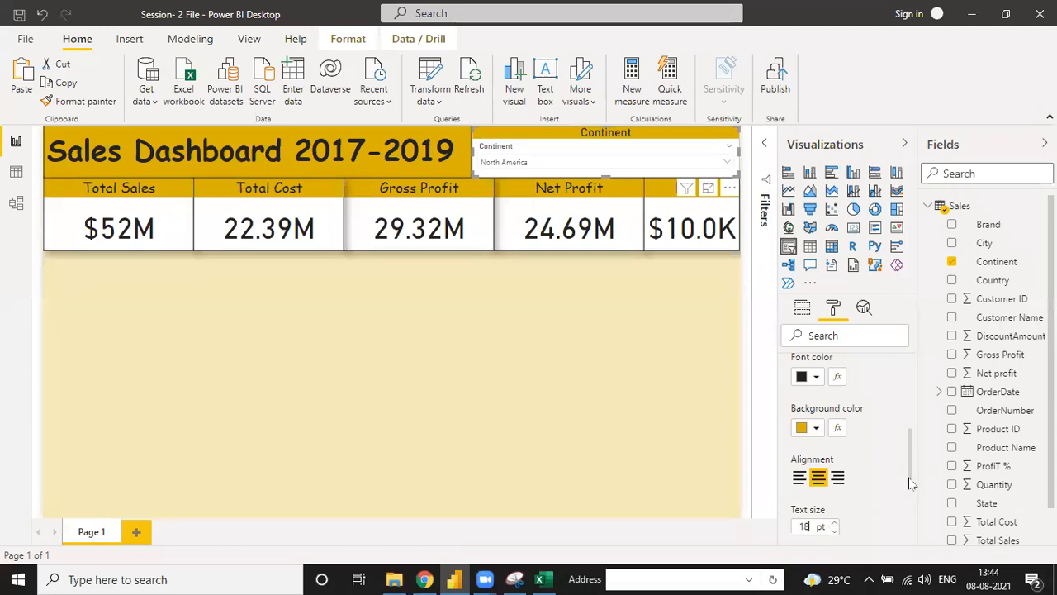
{"action": "scroll", "coordinate": [911, 483], "scroll_direction": "down", "scroll_amount": 1}
{"action": "left_click", "coordinate": [859, 488]}
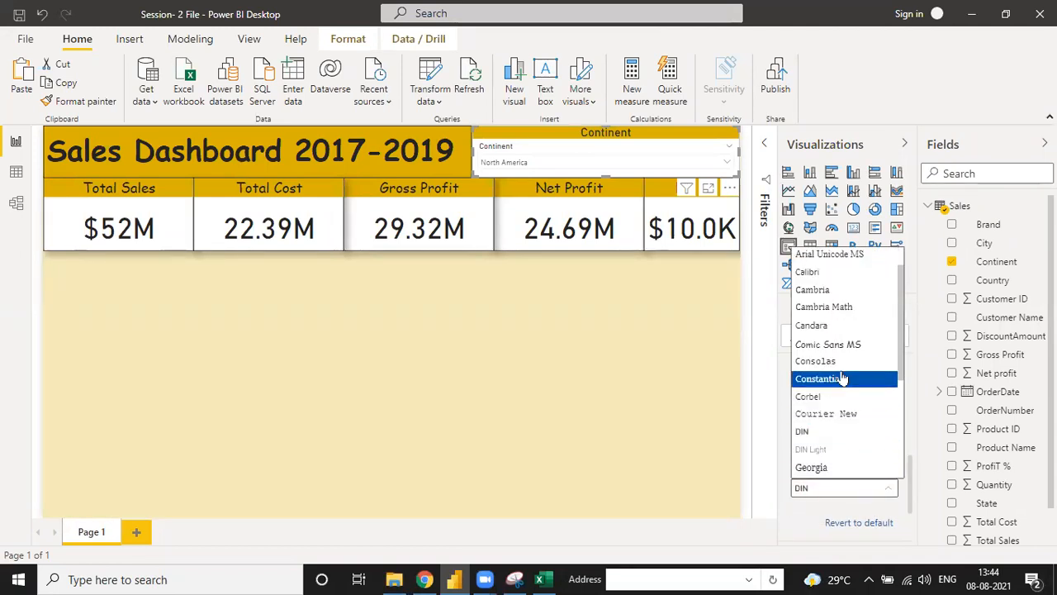
{"action": "left_click", "coordinate": [839, 344]}
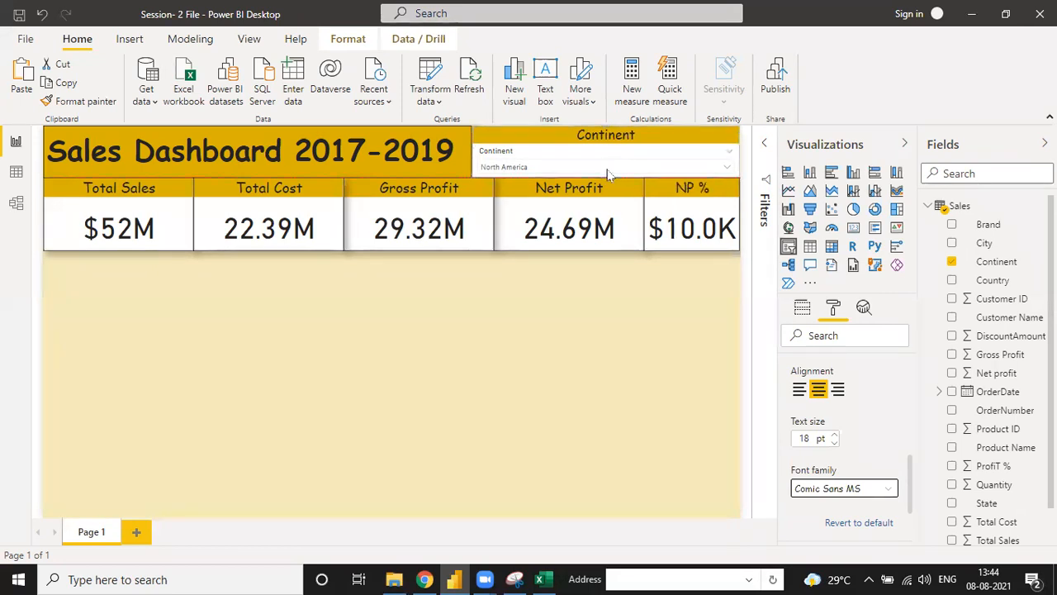
- Filter the dashboard to Europe with the Continent slicer and close its list
{"action": "left_click", "coordinate": [727, 168]}
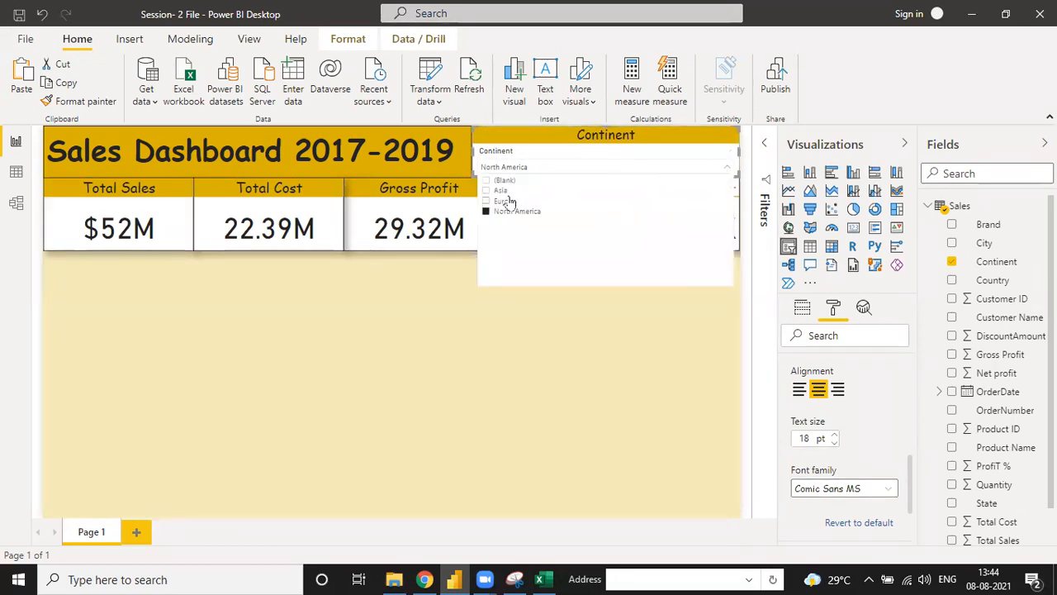
{"action": "left_click", "coordinate": [486, 201]}
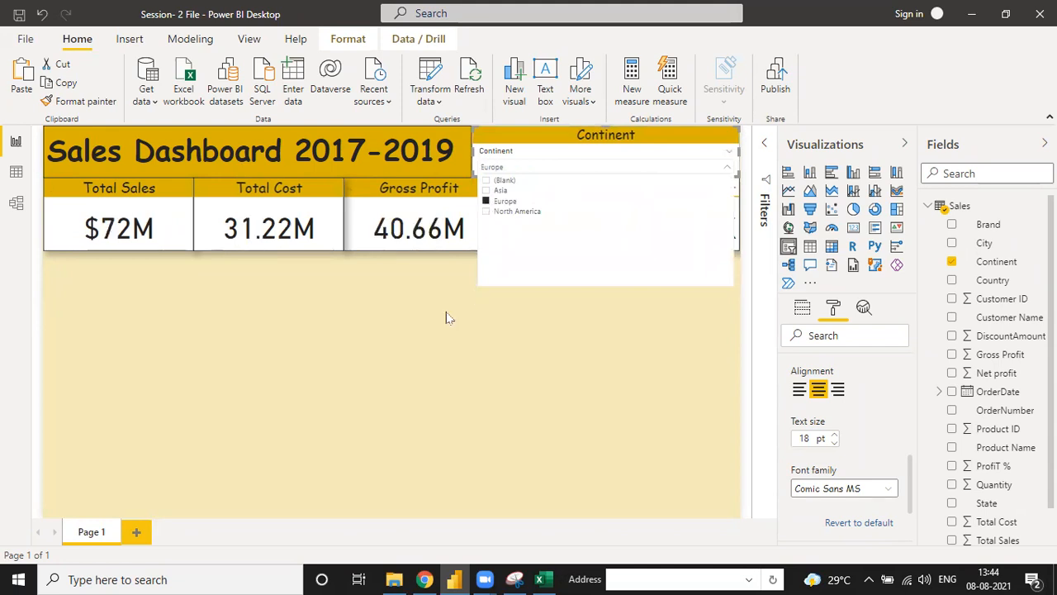
{"action": "left_click", "coordinate": [330, 277]}
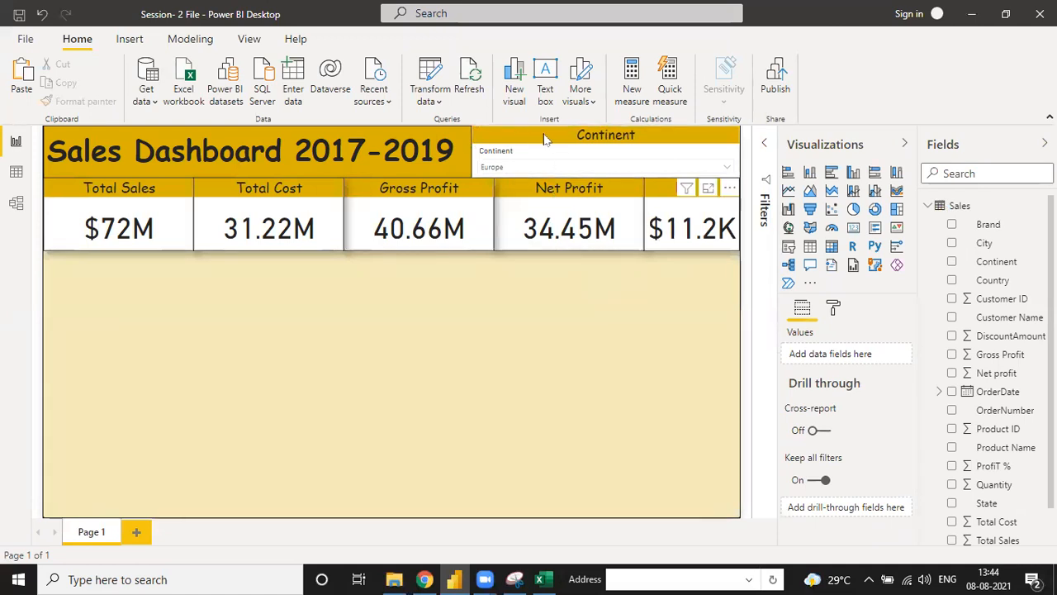
- Turn on the border and shadow for the Continent slicer, leaving it deselected
{"action": "left_click", "coordinate": [833, 307]}
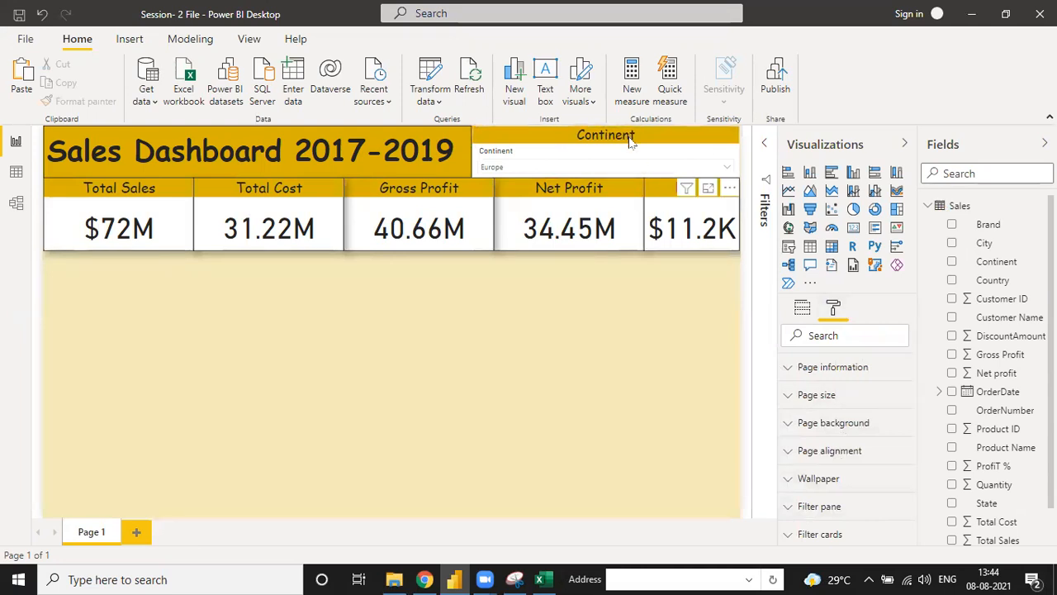
{"action": "left_click", "coordinate": [664, 151]}
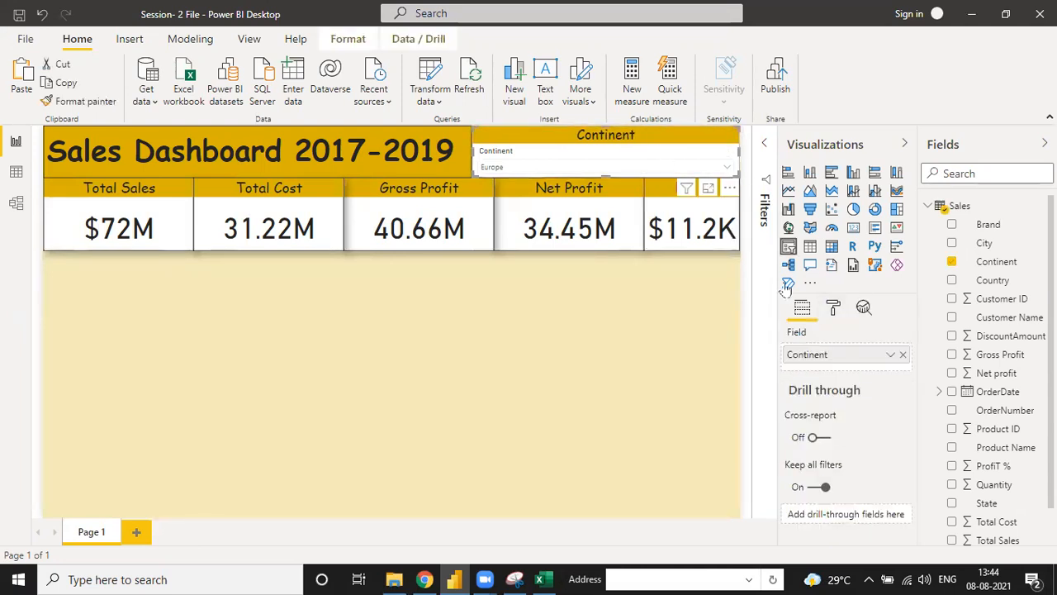
{"action": "left_click", "coordinate": [834, 309]}
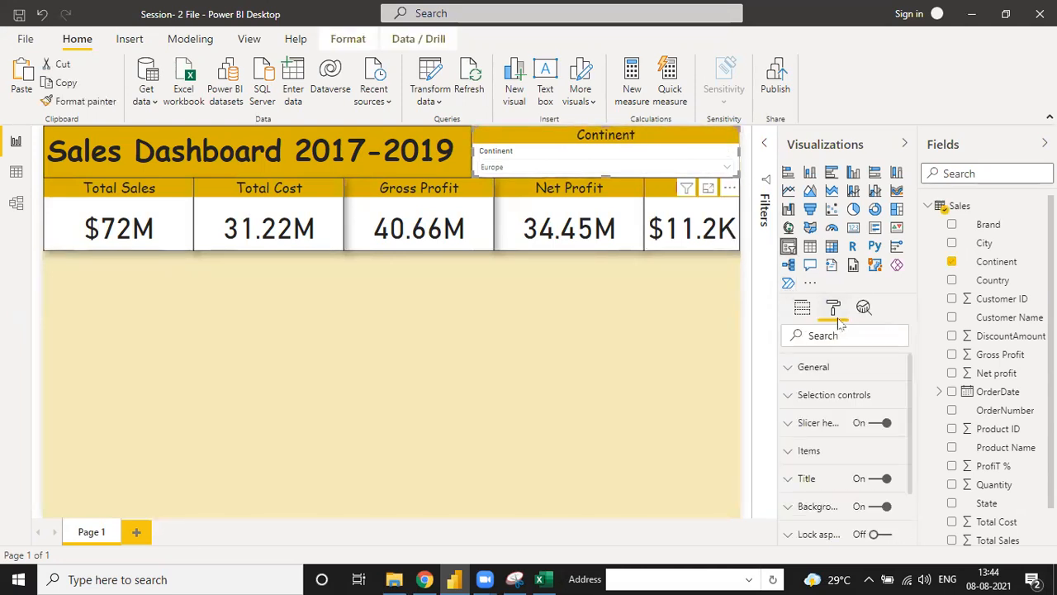
{"action": "scroll", "coordinate": [876, 537], "scroll_direction": "down", "scroll_amount": 2}
{"action": "left_click", "coordinate": [877, 482]}
{"action": "left_click", "coordinate": [877, 511]}
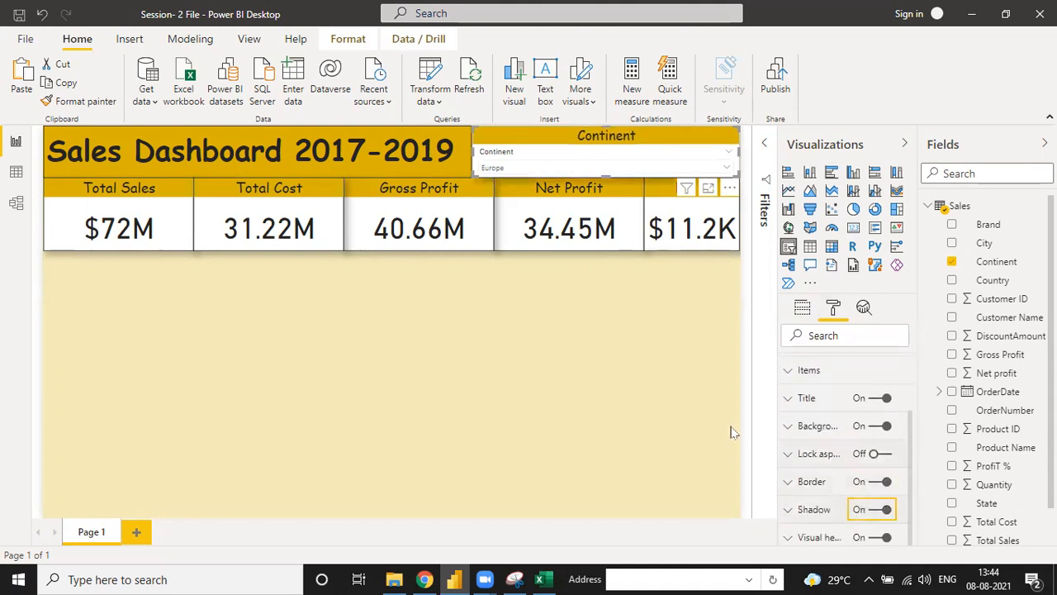
{"action": "left_click", "coordinate": [498, 366]}
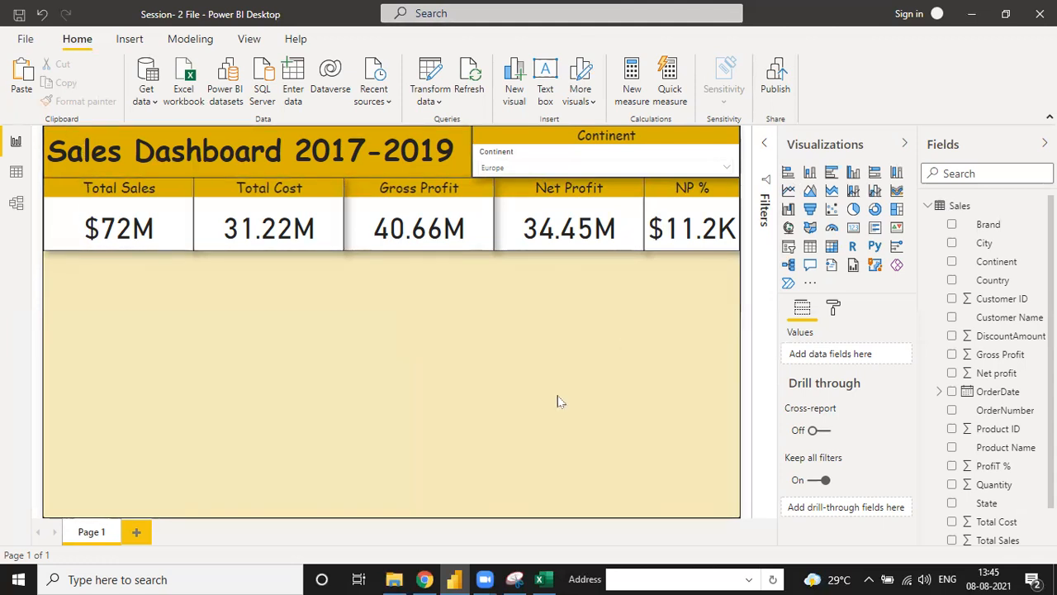
- Choose Asia in the Continent slicer to filter the KPI cards and close its list
{"action": "left_click", "coordinate": [563, 169]}
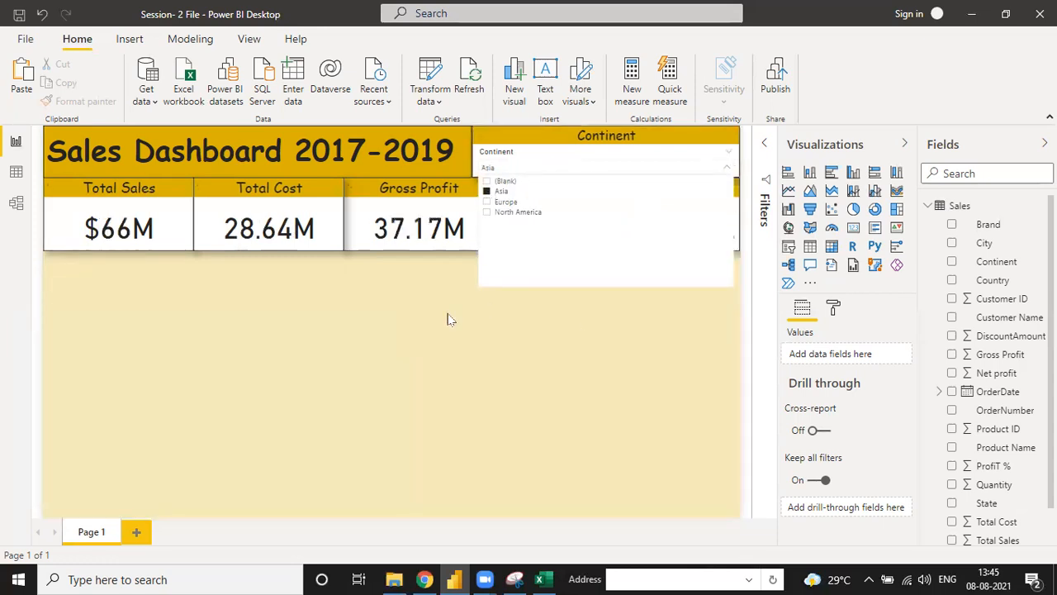
{"action": "left_click", "coordinate": [385, 316]}
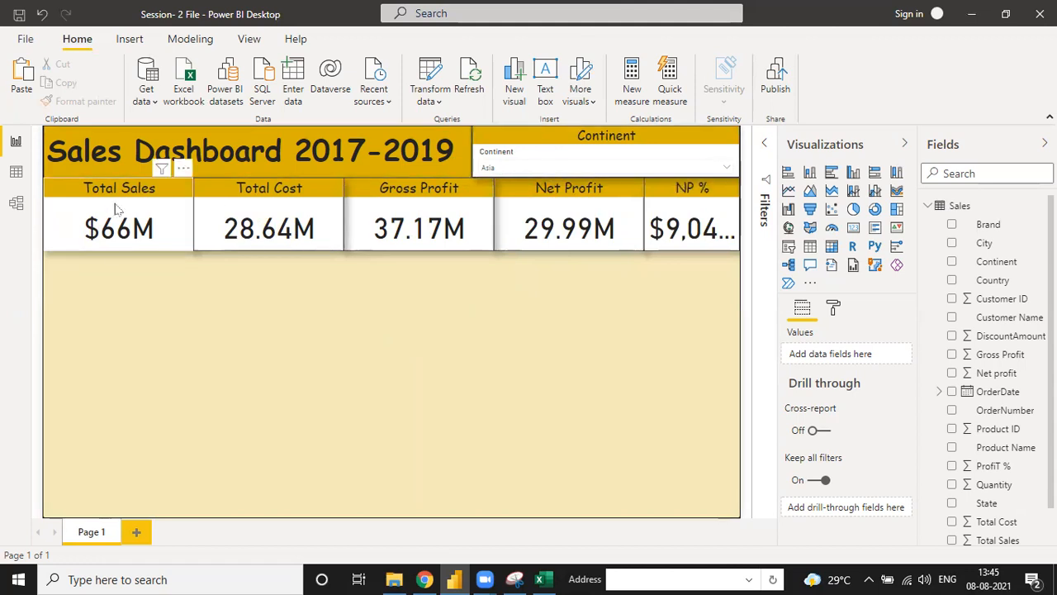